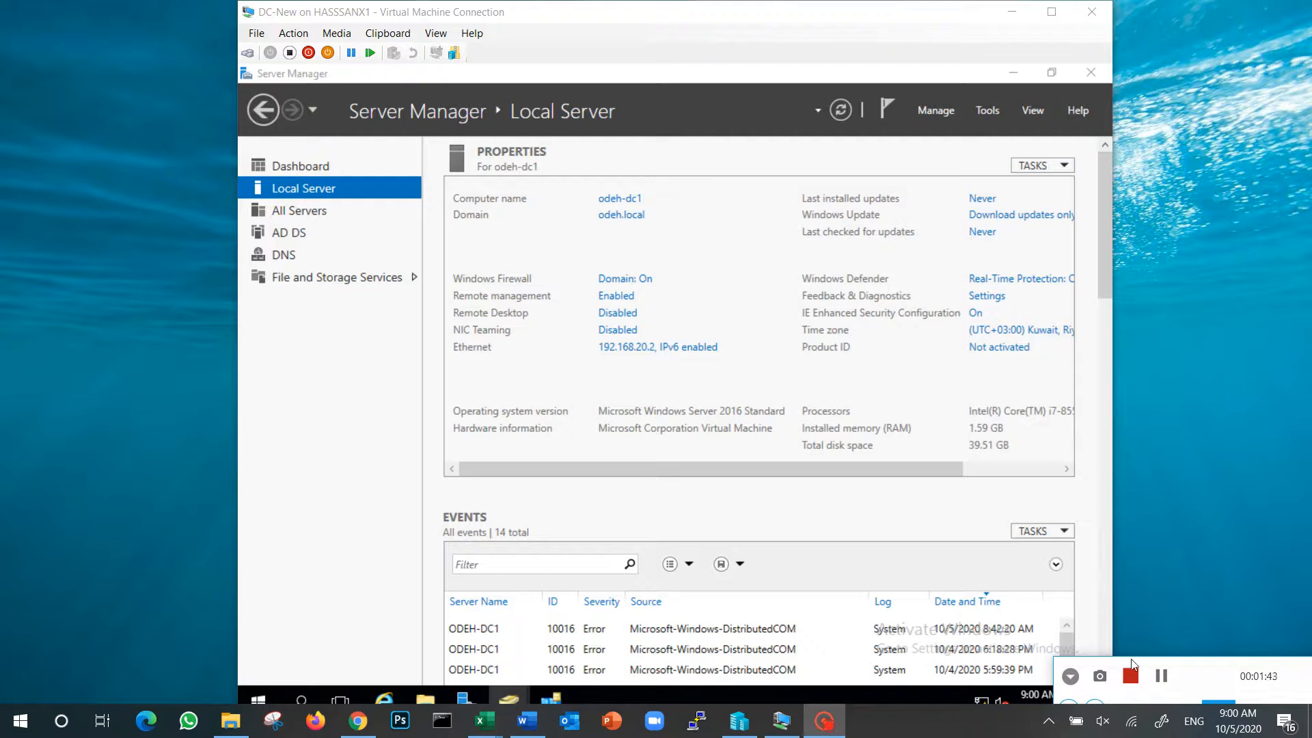
# Open Share_folder on the C: drive of the DC-New virtual machine
pyautogui.press('super')
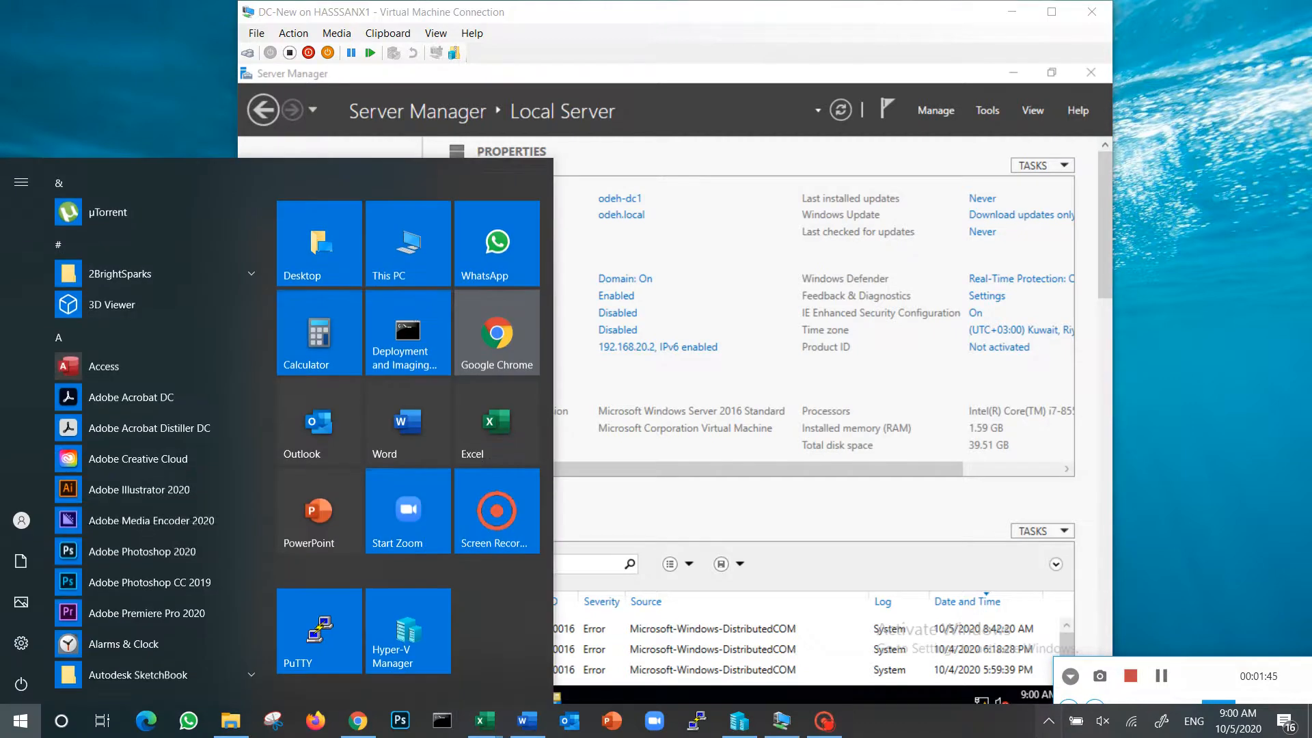
pyautogui.click(883, 461)
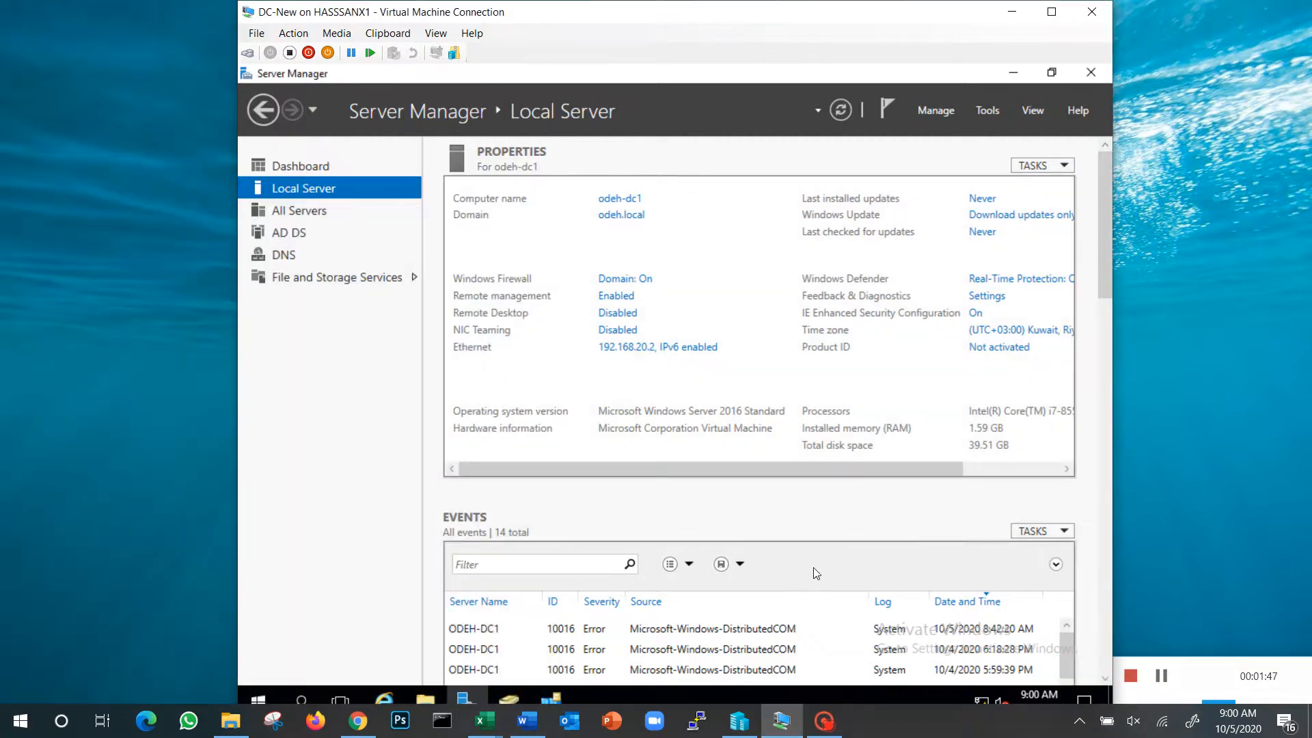
pyautogui.press('super')
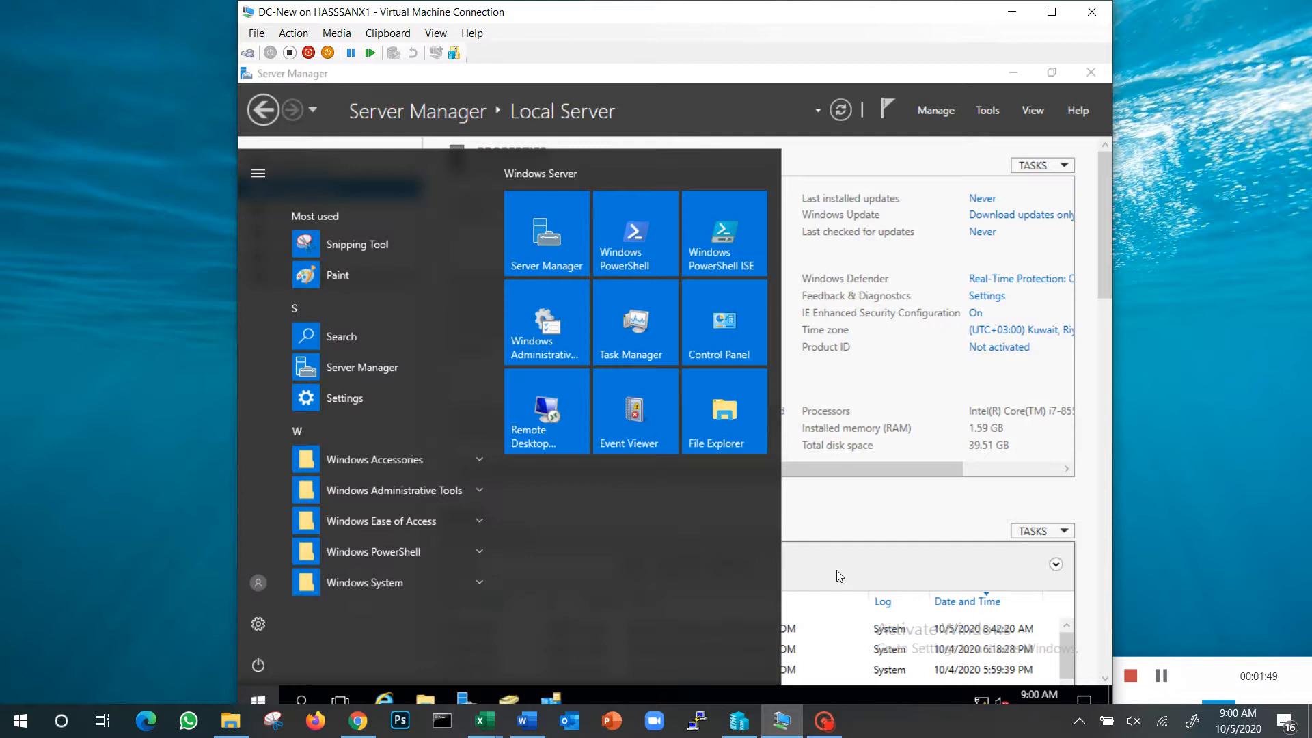
pyautogui.write('c:')
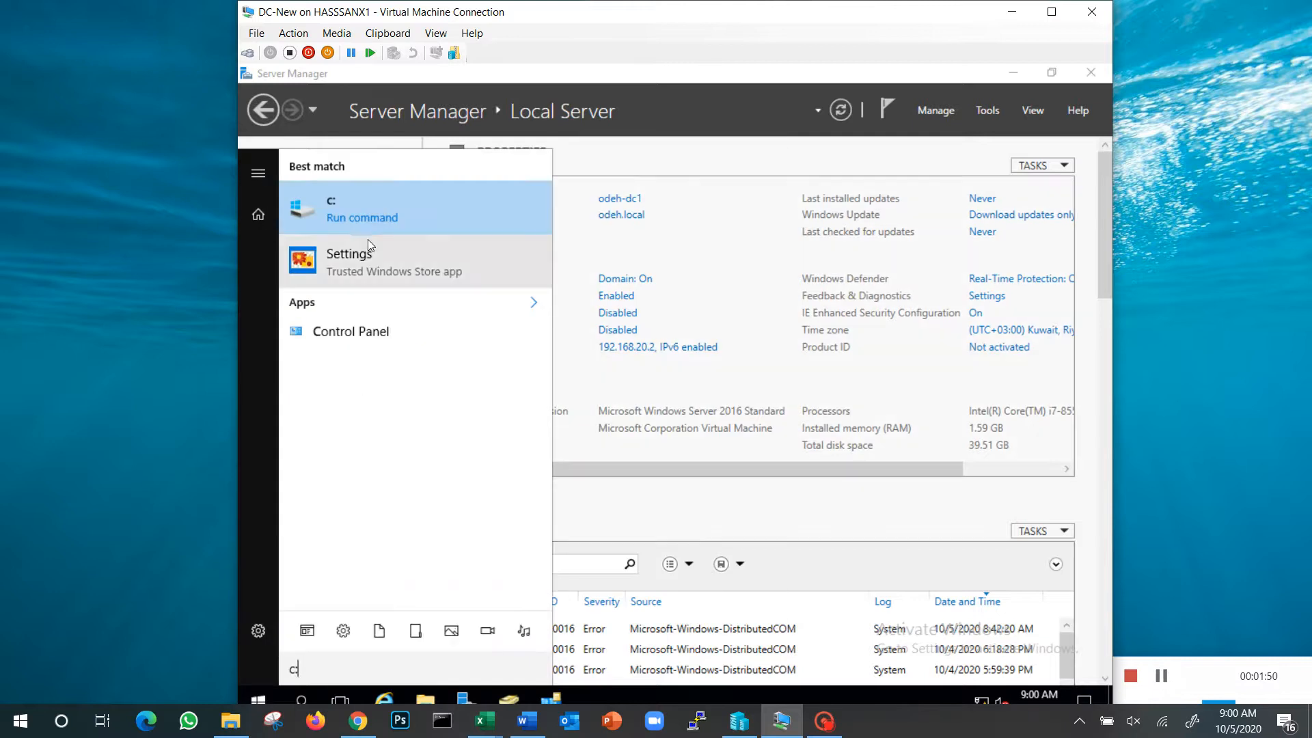
pyautogui.click(391, 206)
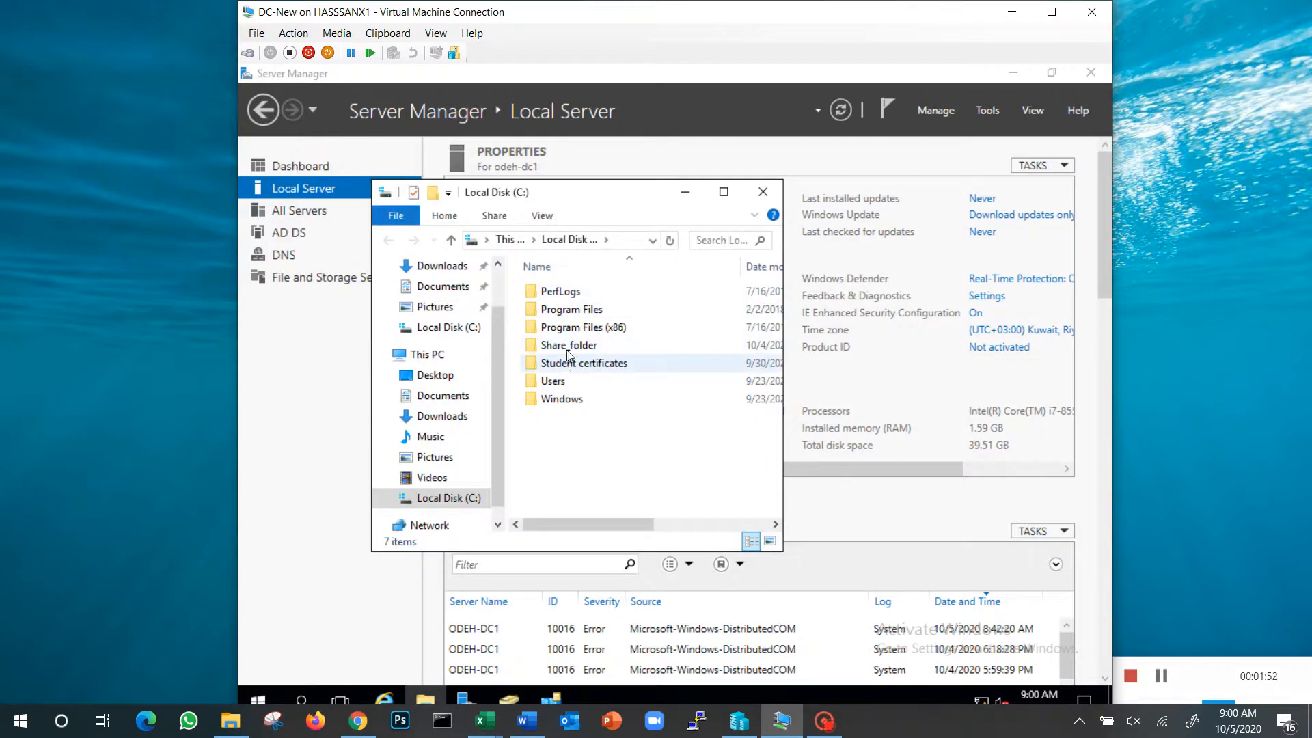
pyautogui.moveTo(569, 349)
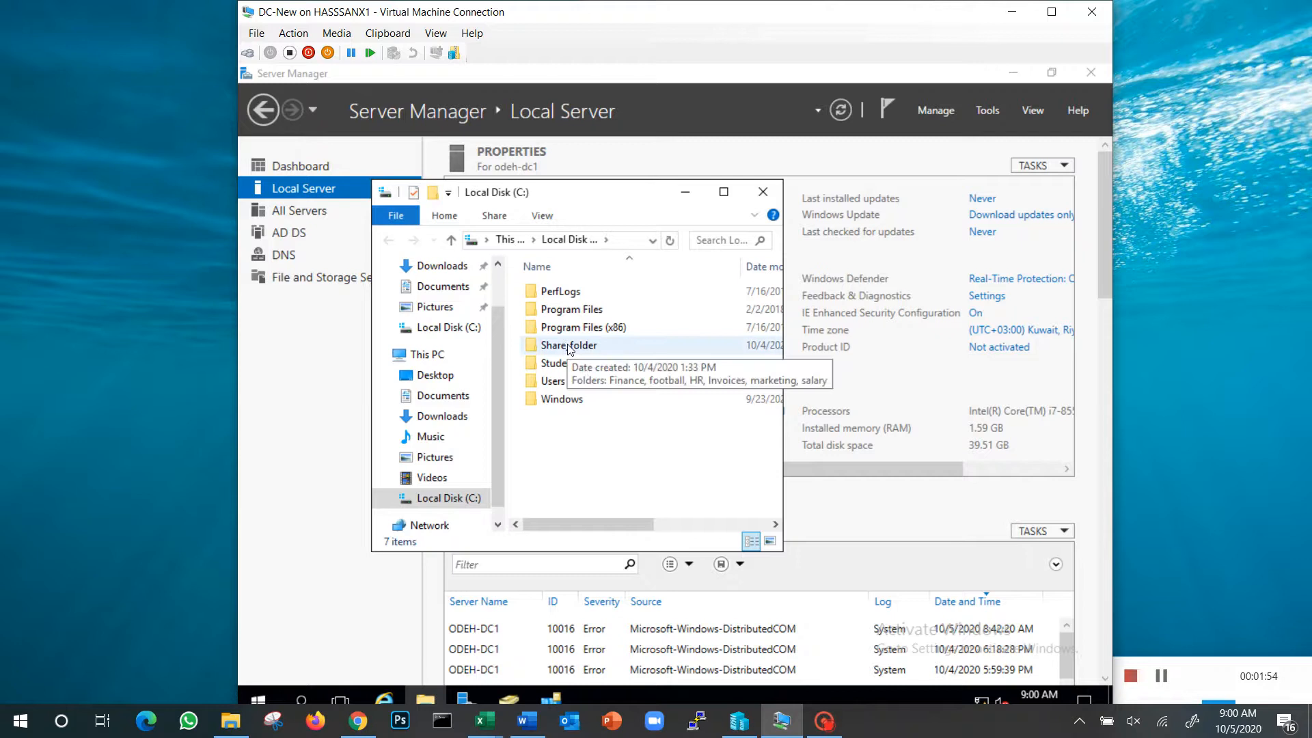
pyautogui.doubleClick(606, 349)
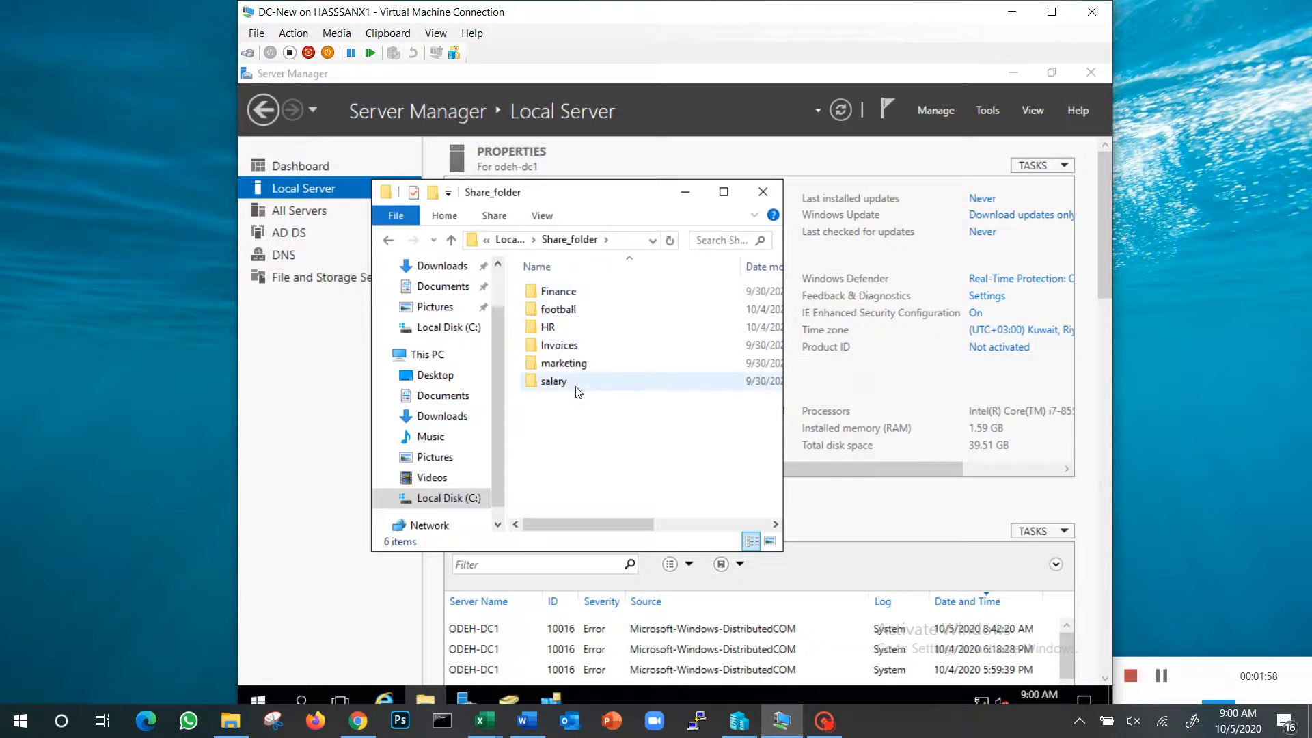
# Create a new folder named Payments inside Share_folder
pyautogui.rightClick(552, 440)
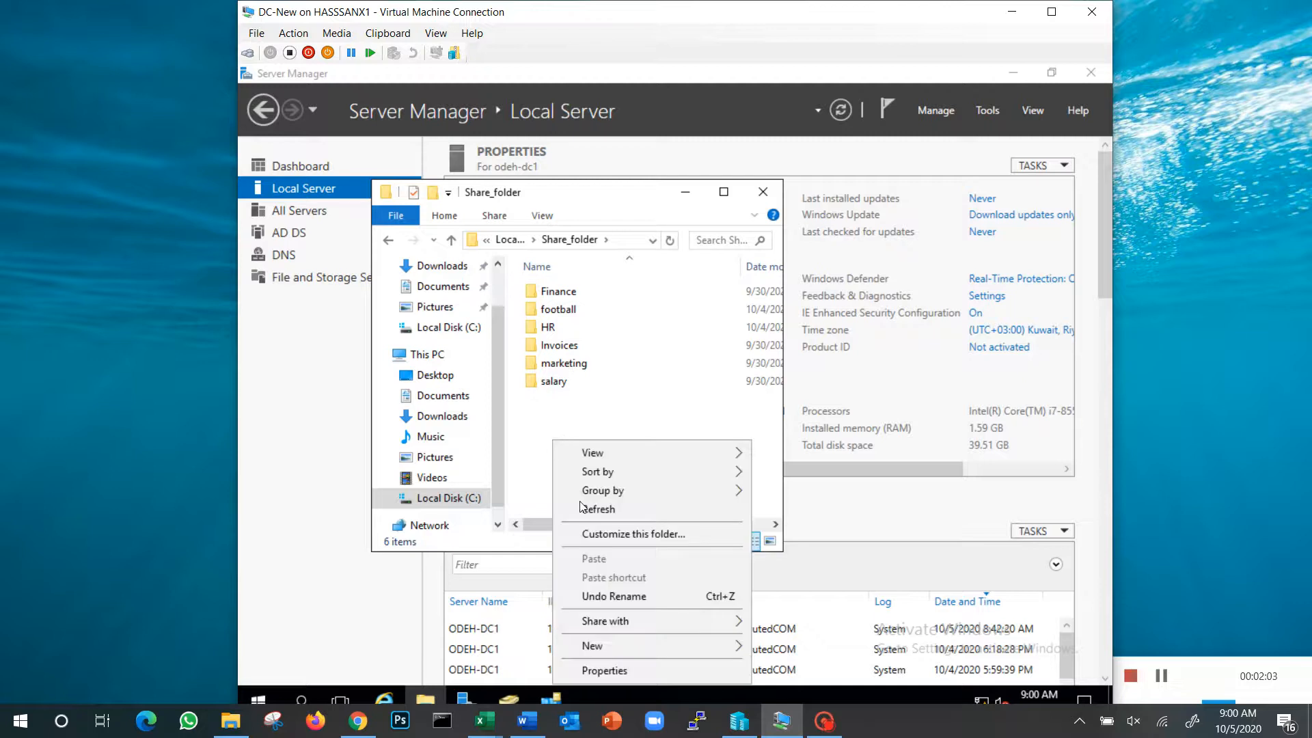
pyautogui.moveTo(728, 648)
pyautogui.click(798, 526)
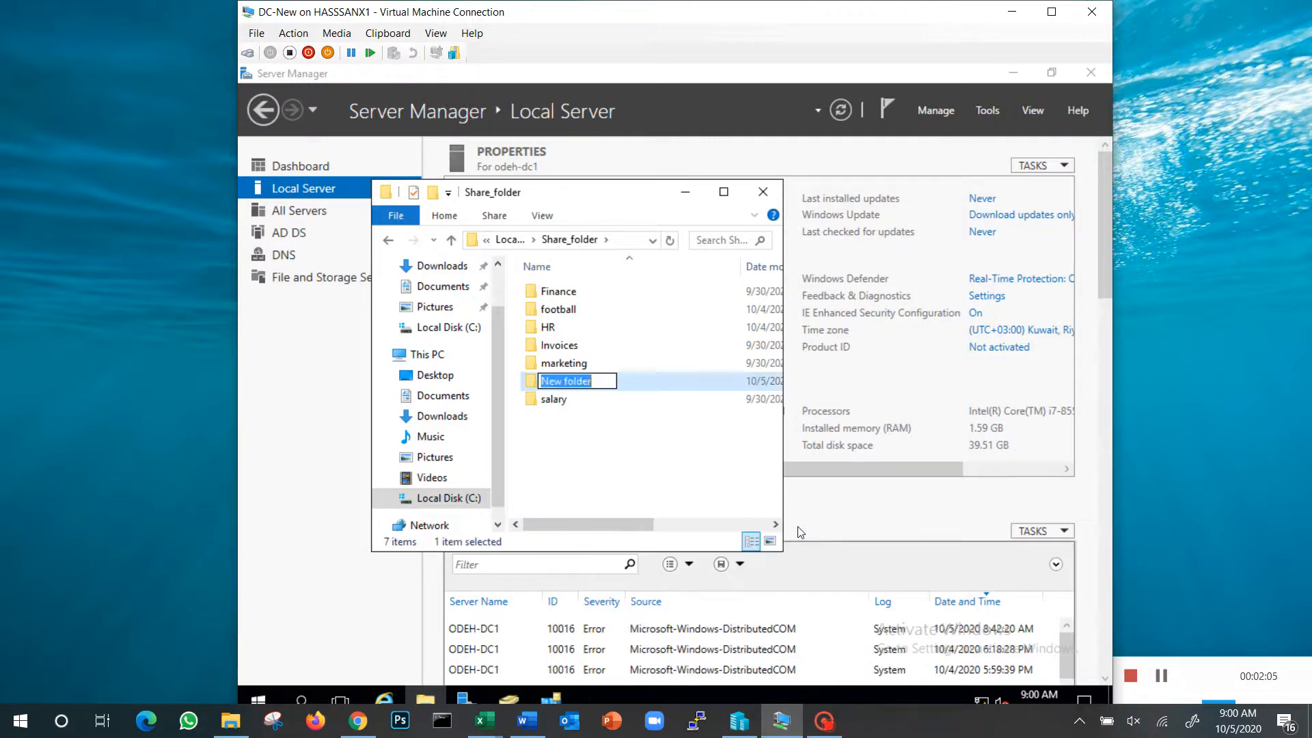
pyautogui.write('Payments')
pyautogui.press('Return')
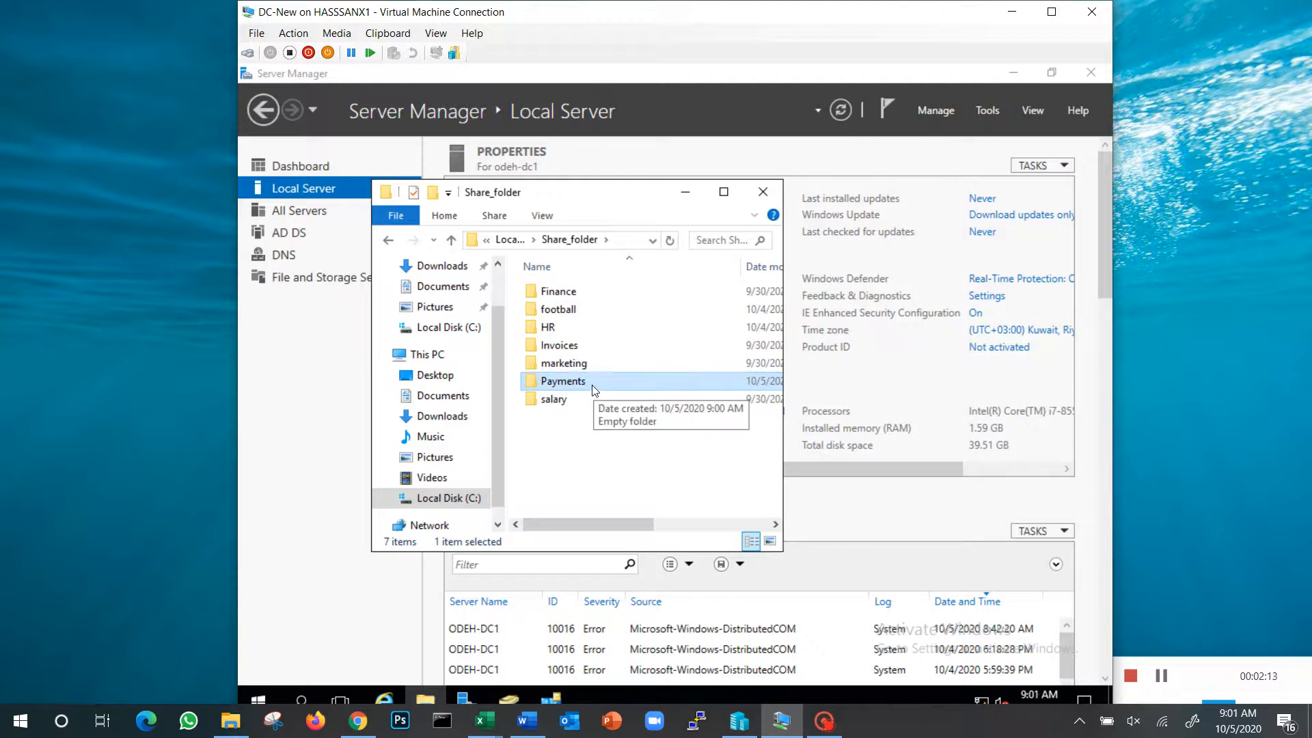
# Open Active Directory Users and Computers and go to the access control security groups OU within 0- Security Groups under Top-OU
pyautogui.moveTo(635, 193); pyautogui.dragTo(554, 327)
pyautogui.click(673, 159)
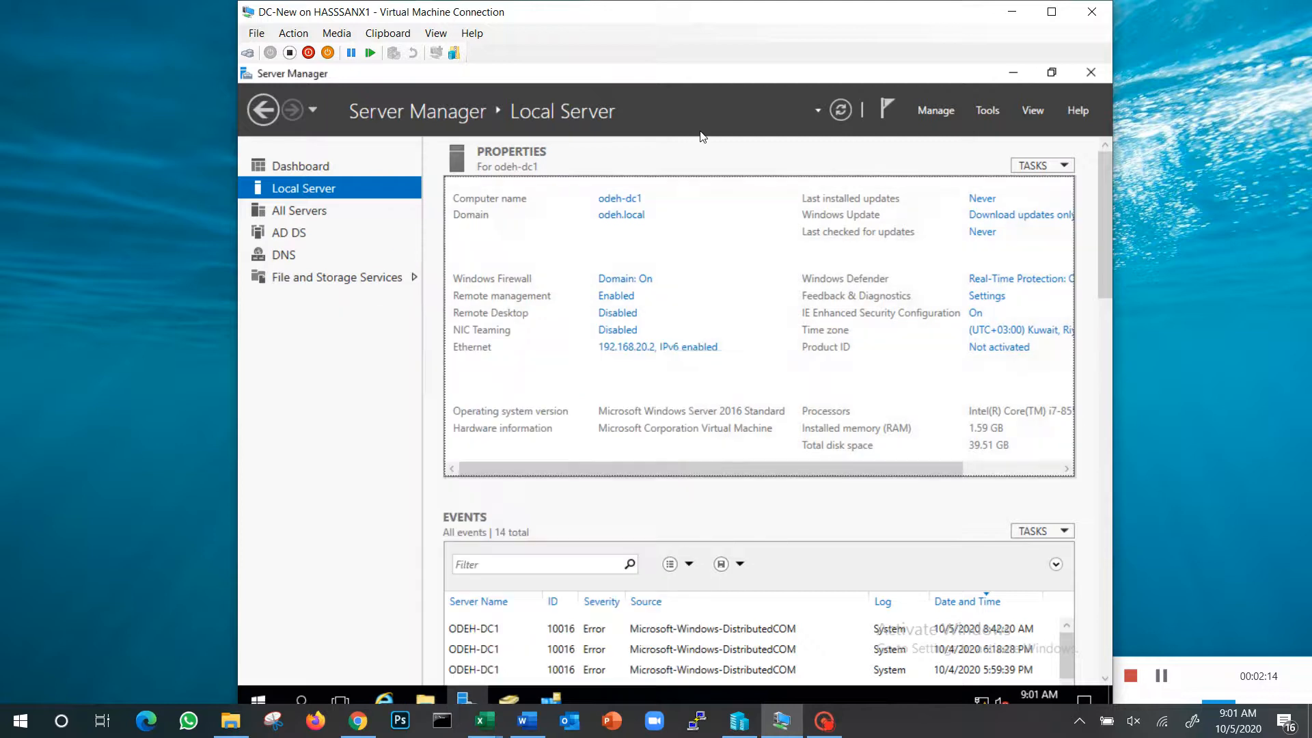
pyautogui.click(990, 109)
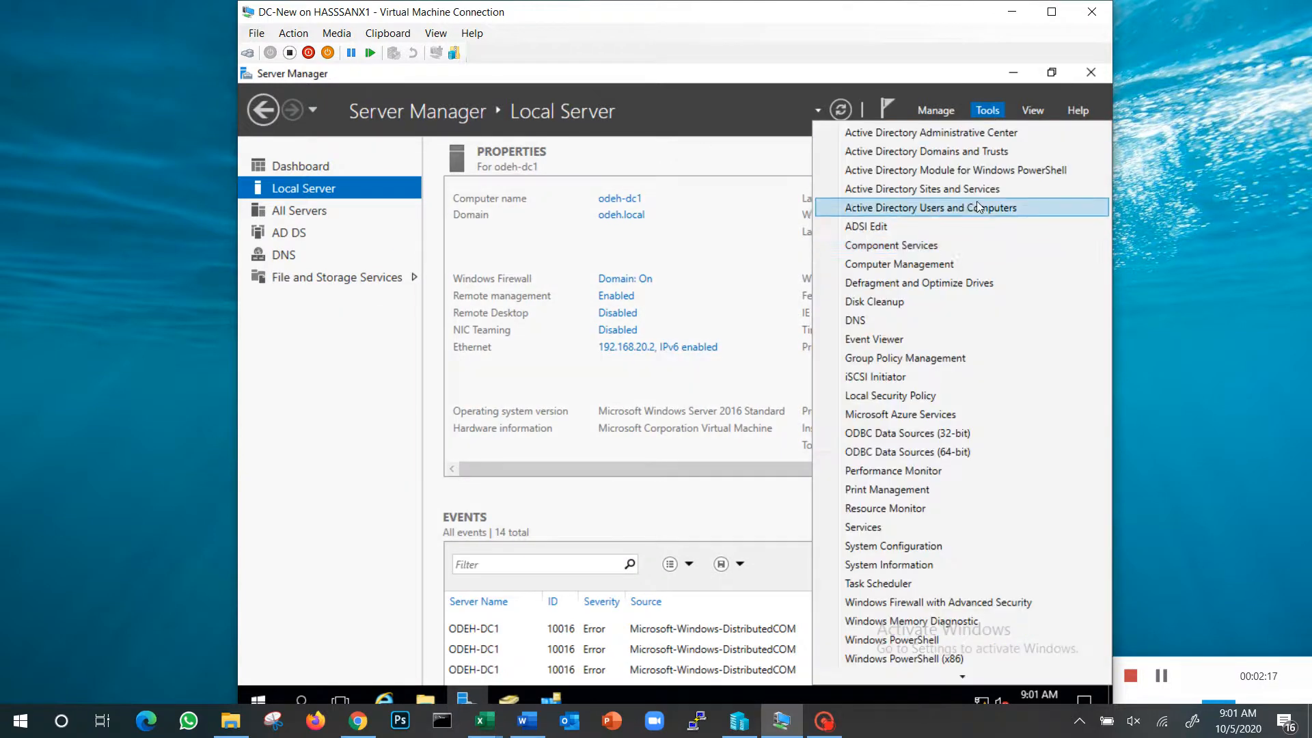
pyautogui.click(970, 209)
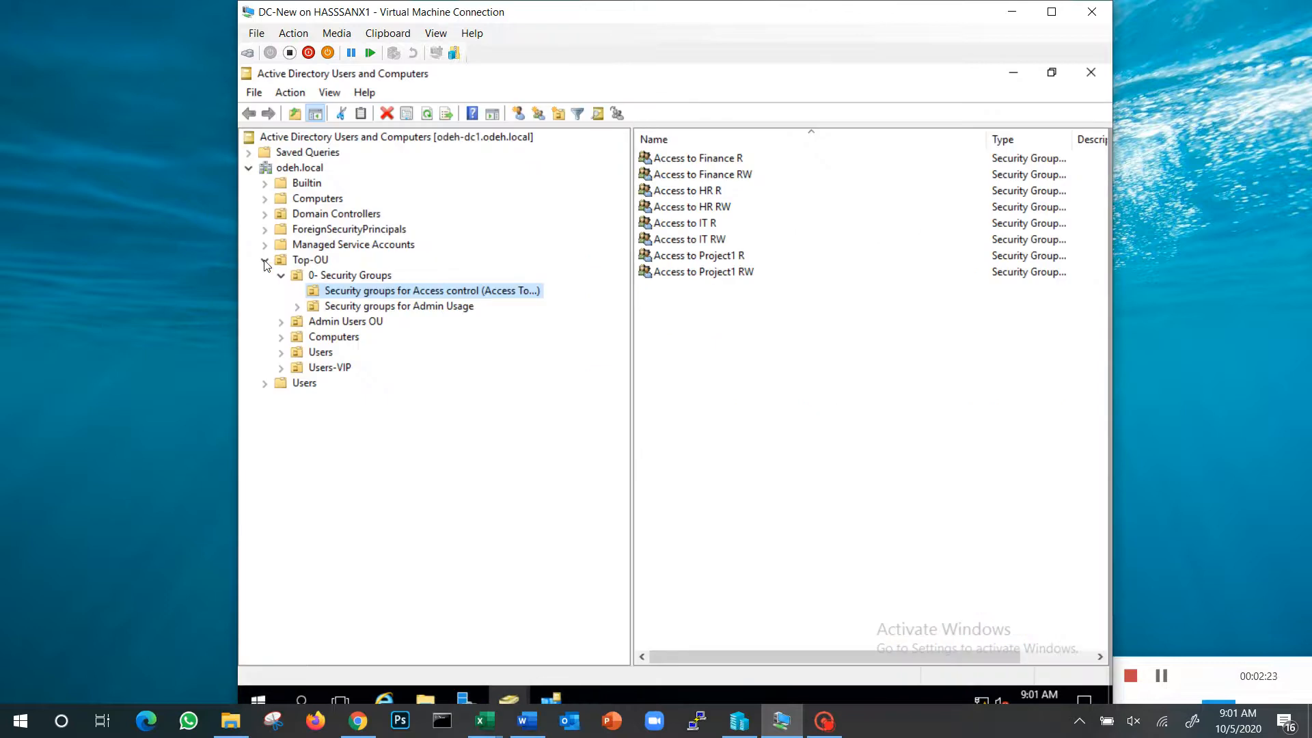
pyautogui.click(312, 261)
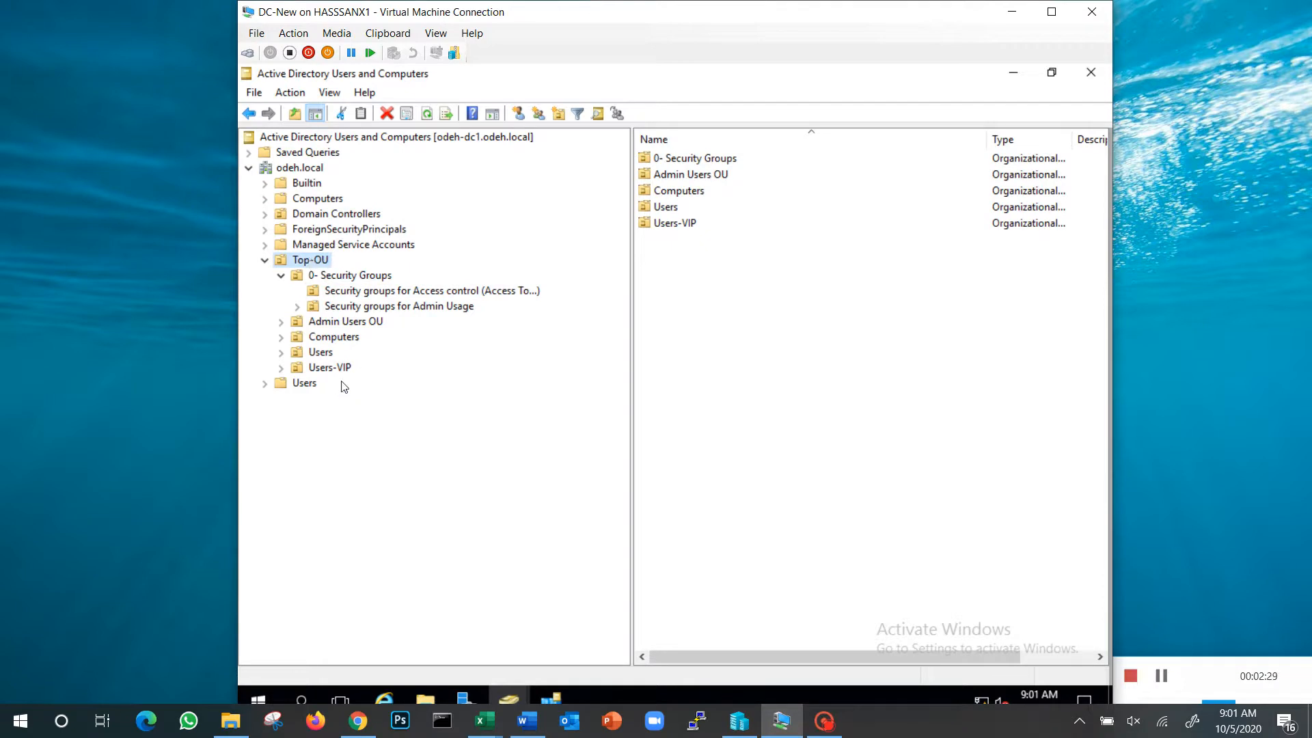
pyautogui.click(303, 386)
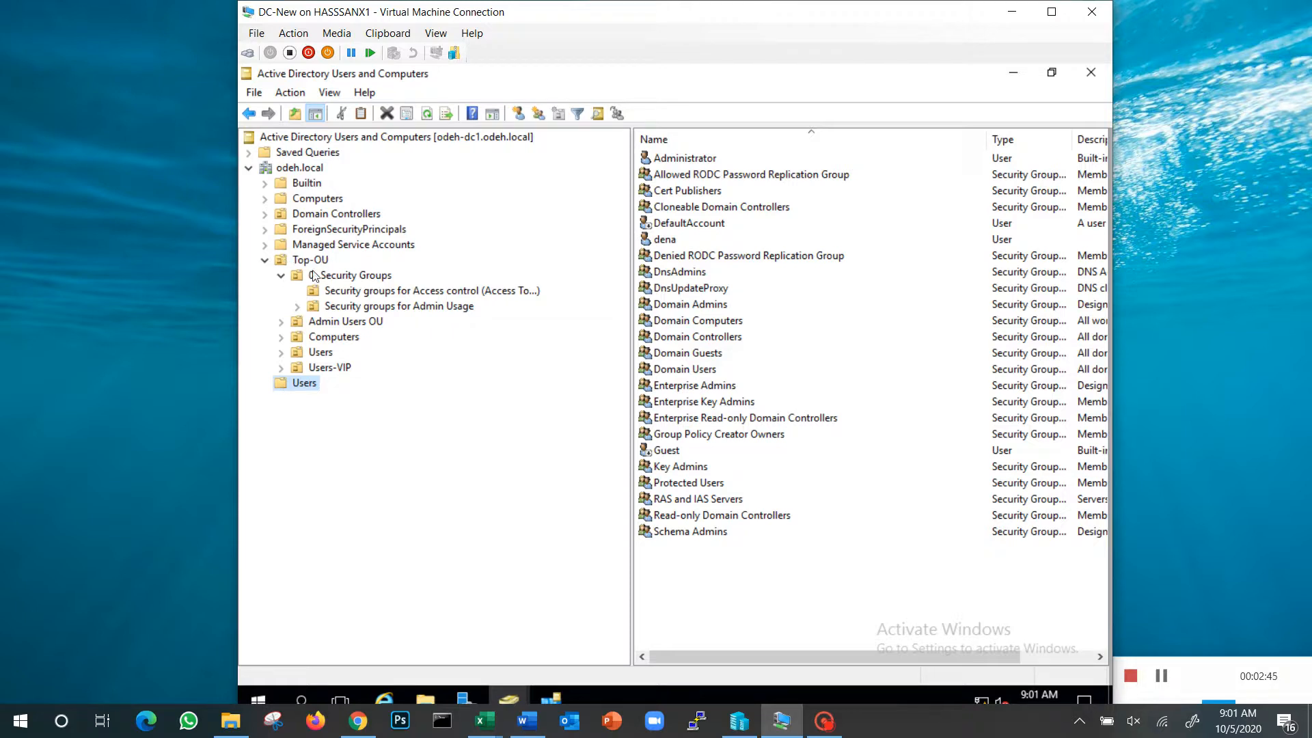
pyautogui.click(382, 276)
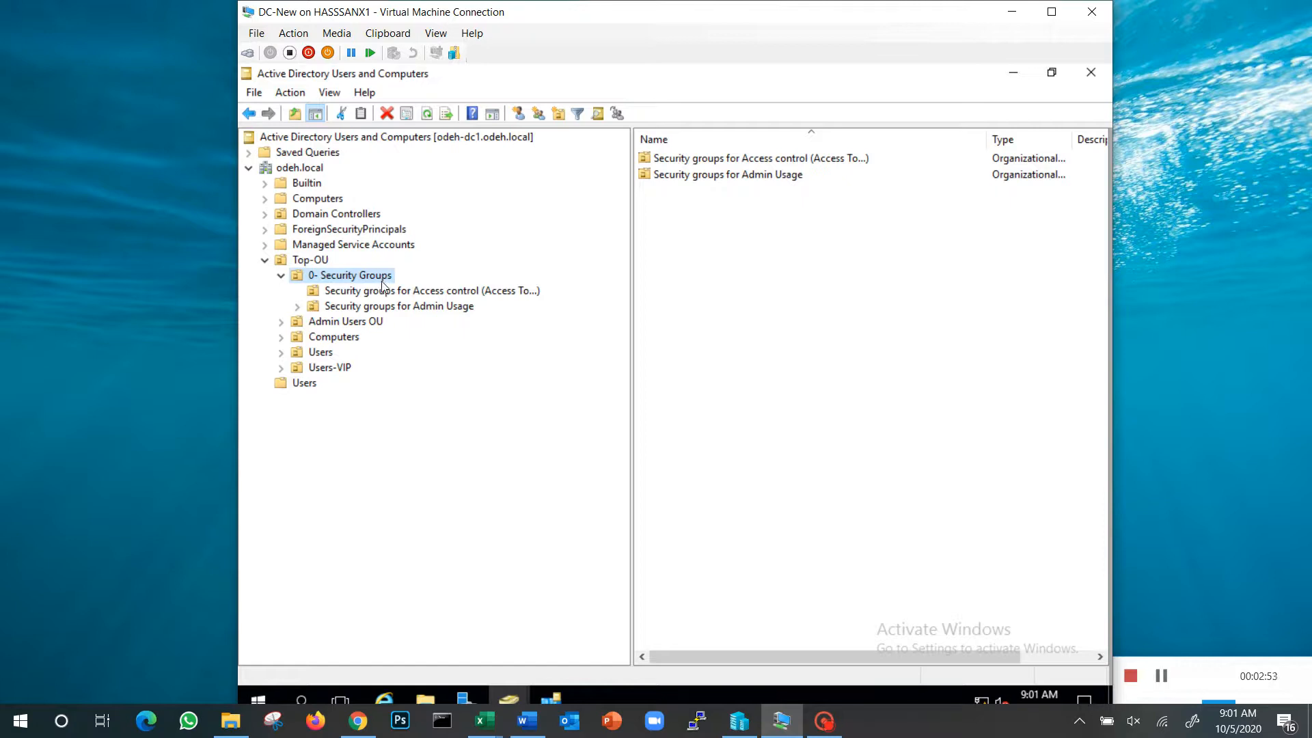
pyautogui.click(385, 294)
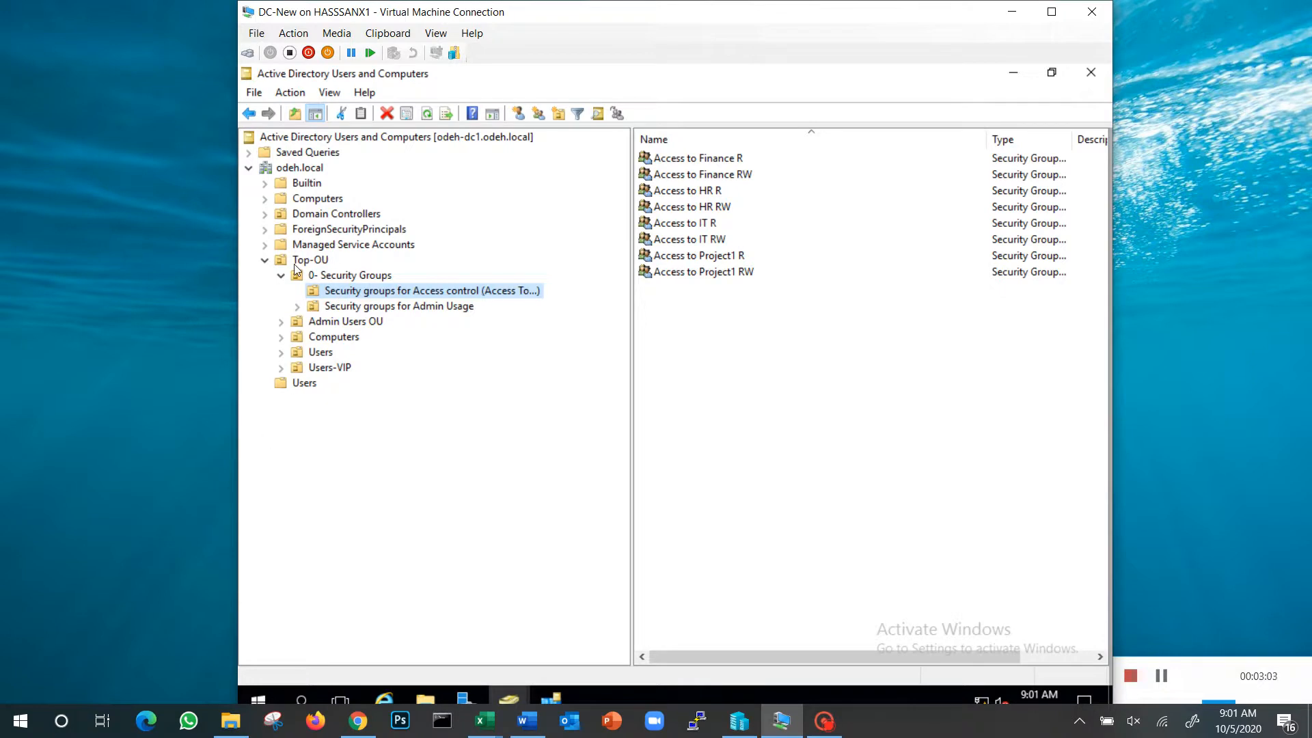
# Create a global security group named "Access to Payments R" in the access control OU
pyautogui.rightClick(713, 361)
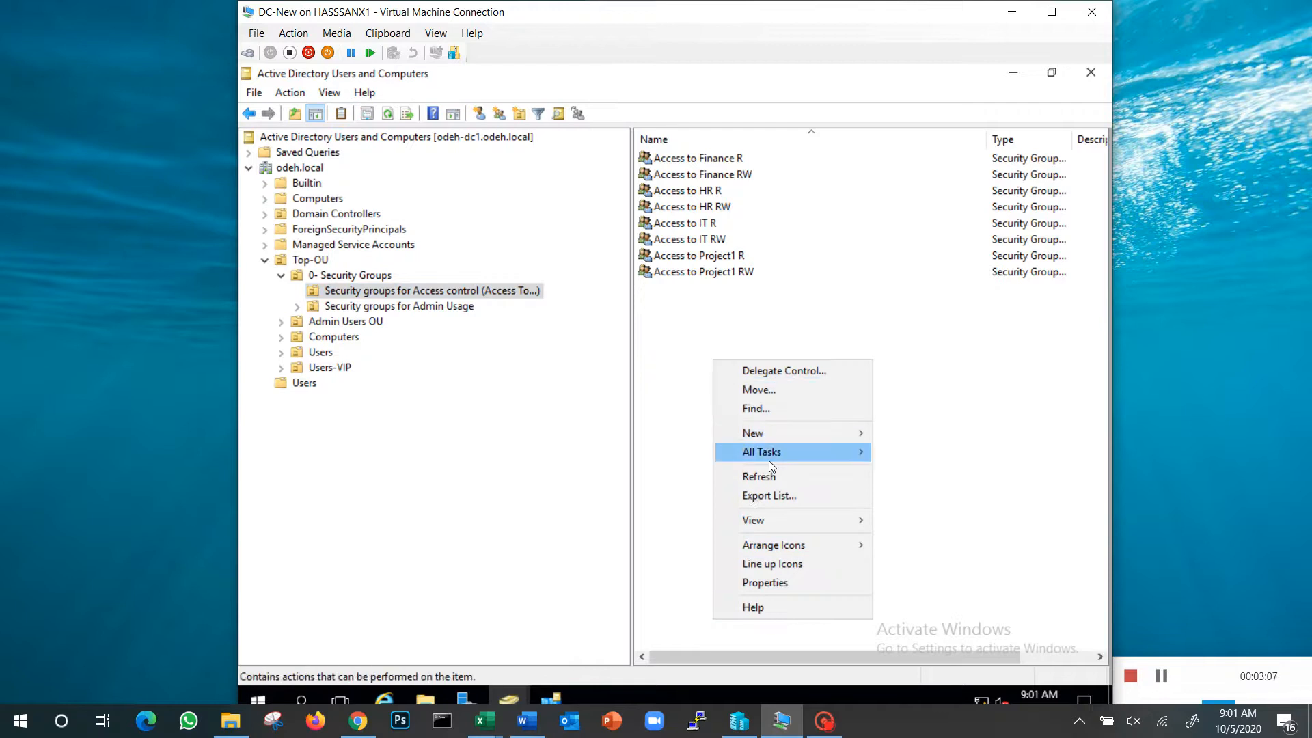
pyautogui.moveTo(773, 437)
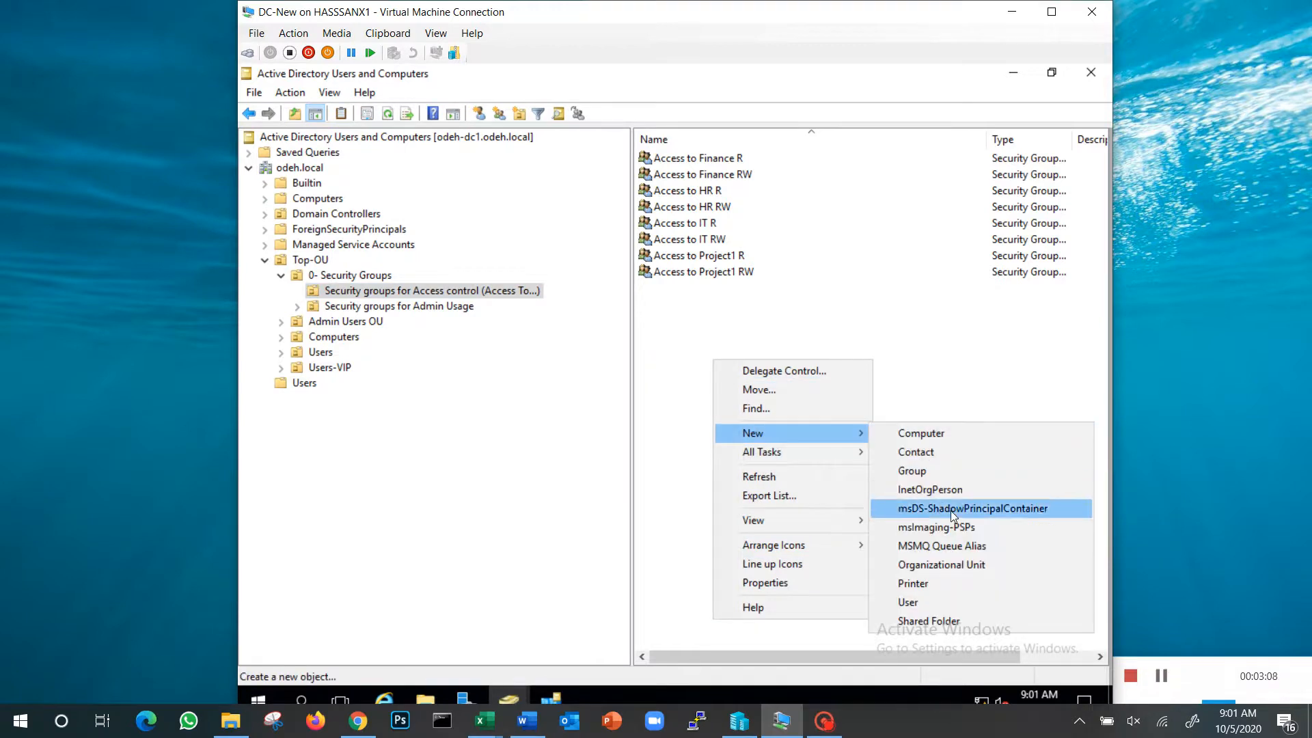
pyautogui.click(949, 472)
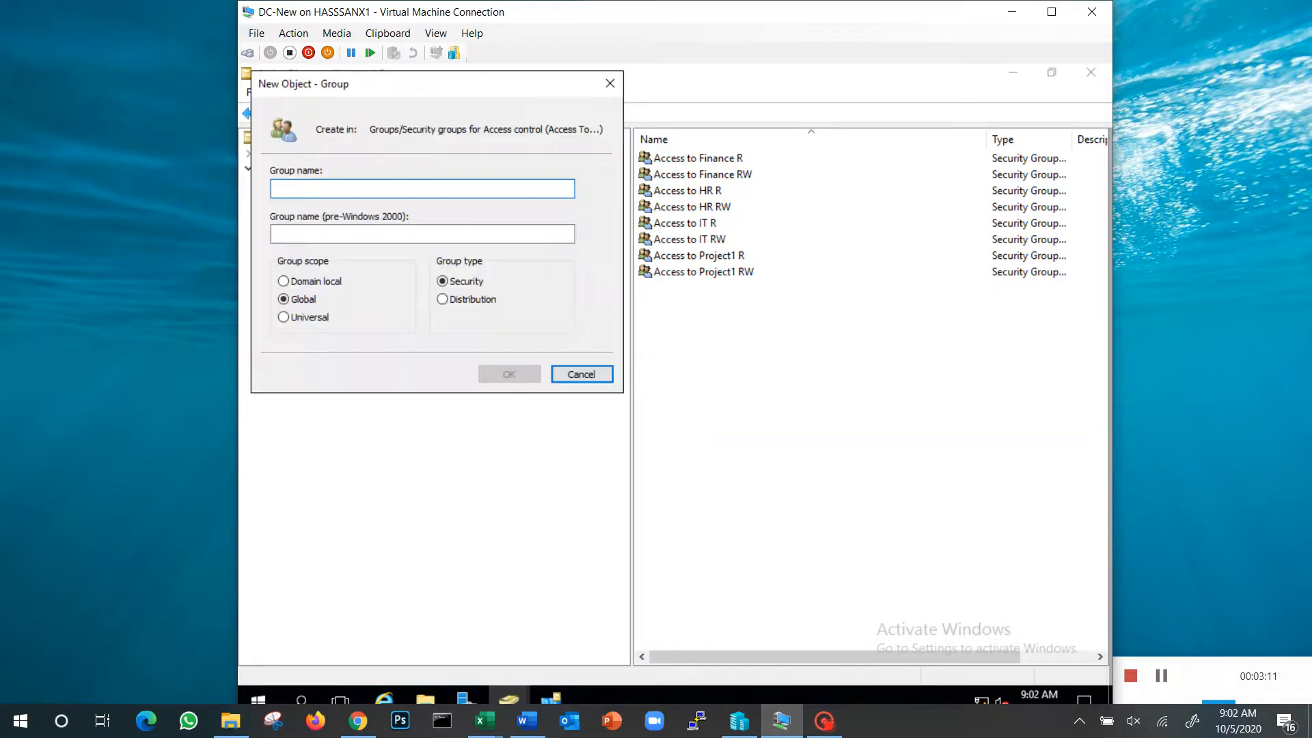
pyautogui.write('Access to ')
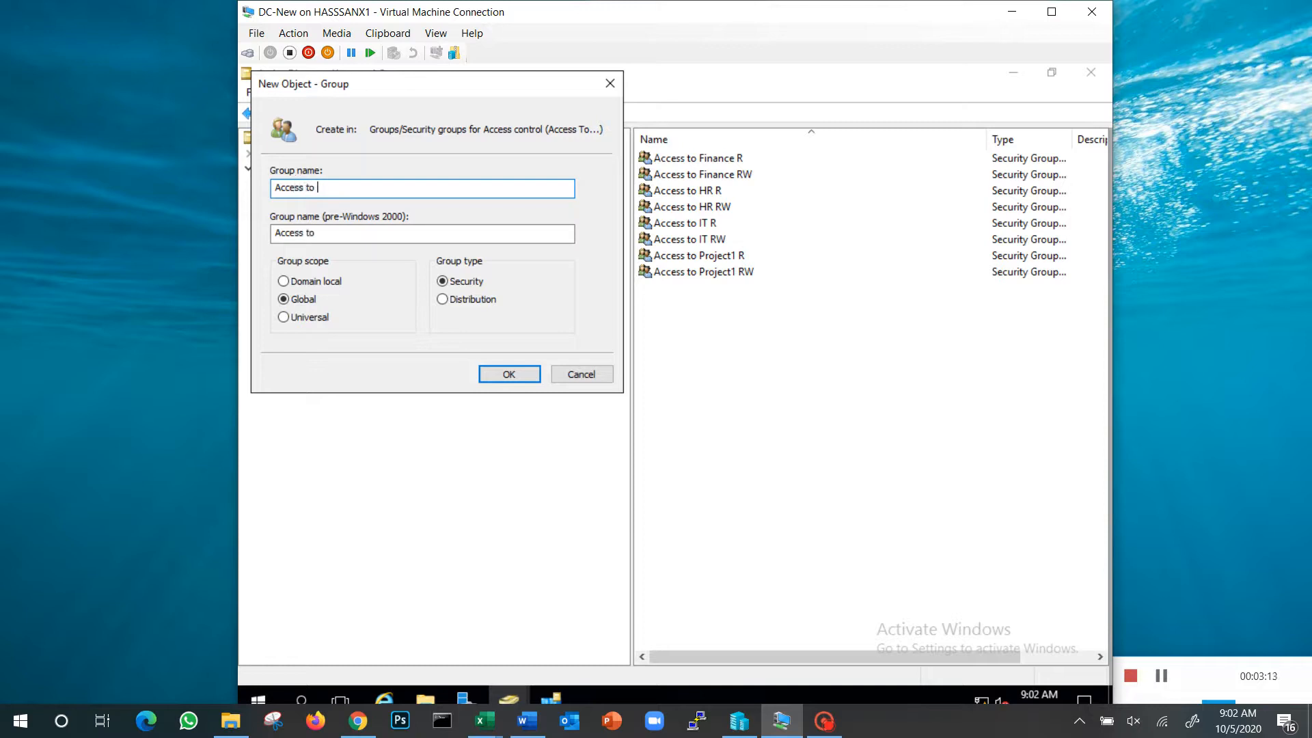
pyautogui.write('Payments R')
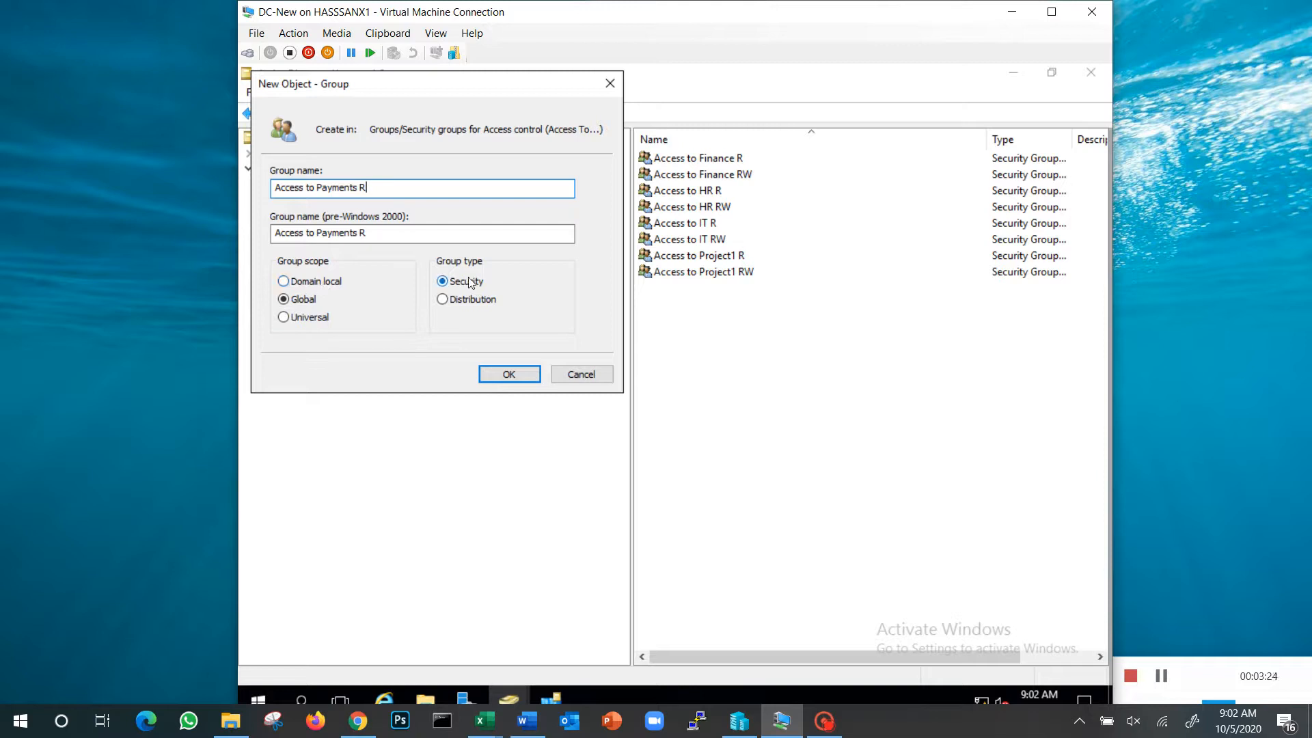
pyautogui.click(526, 382)
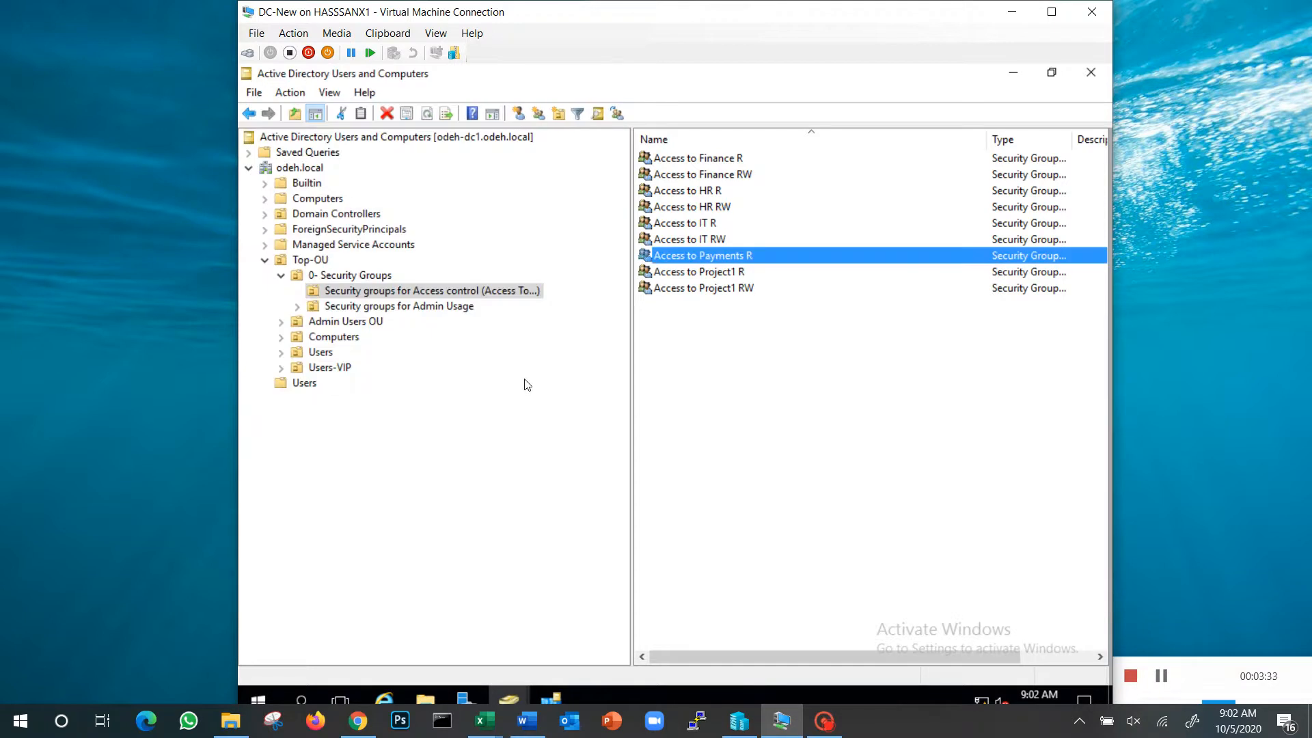
# Create a global security group named "Access to Payments RW" in the access control OU
pyautogui.rightClick(708, 351)
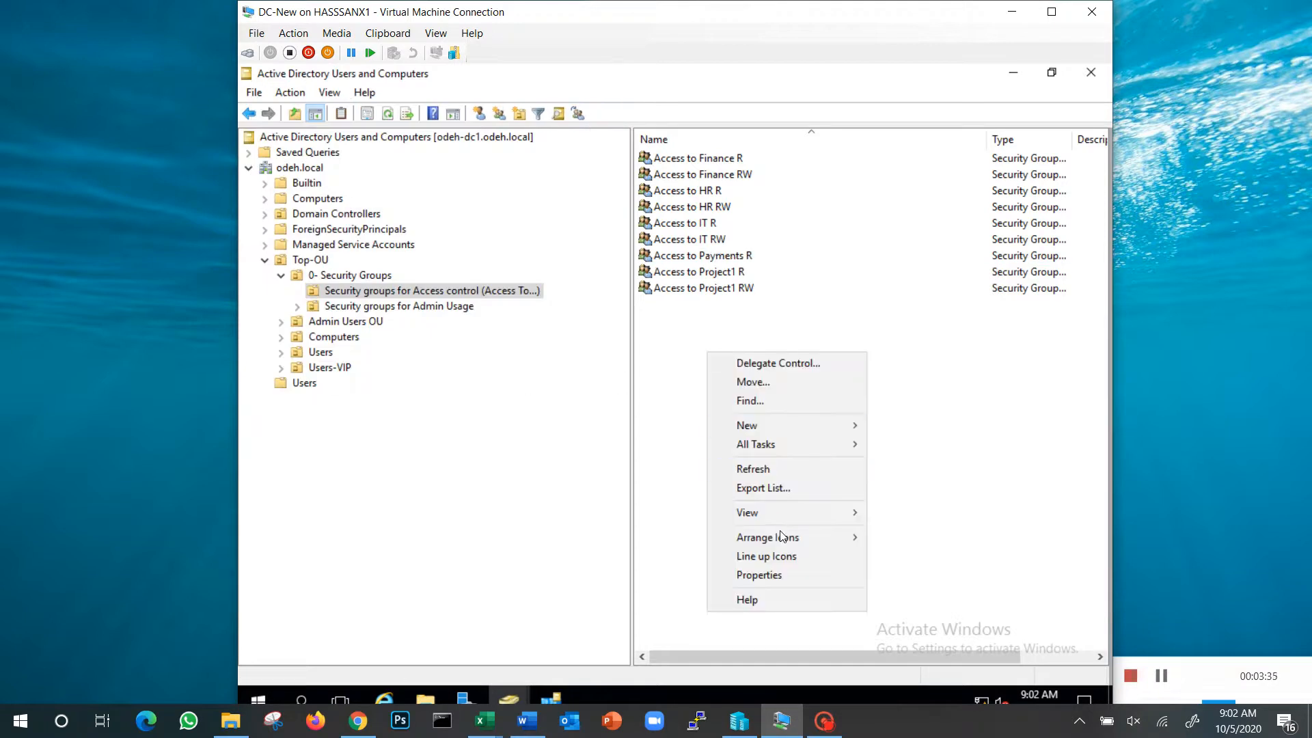
pyautogui.moveTo(758, 423)
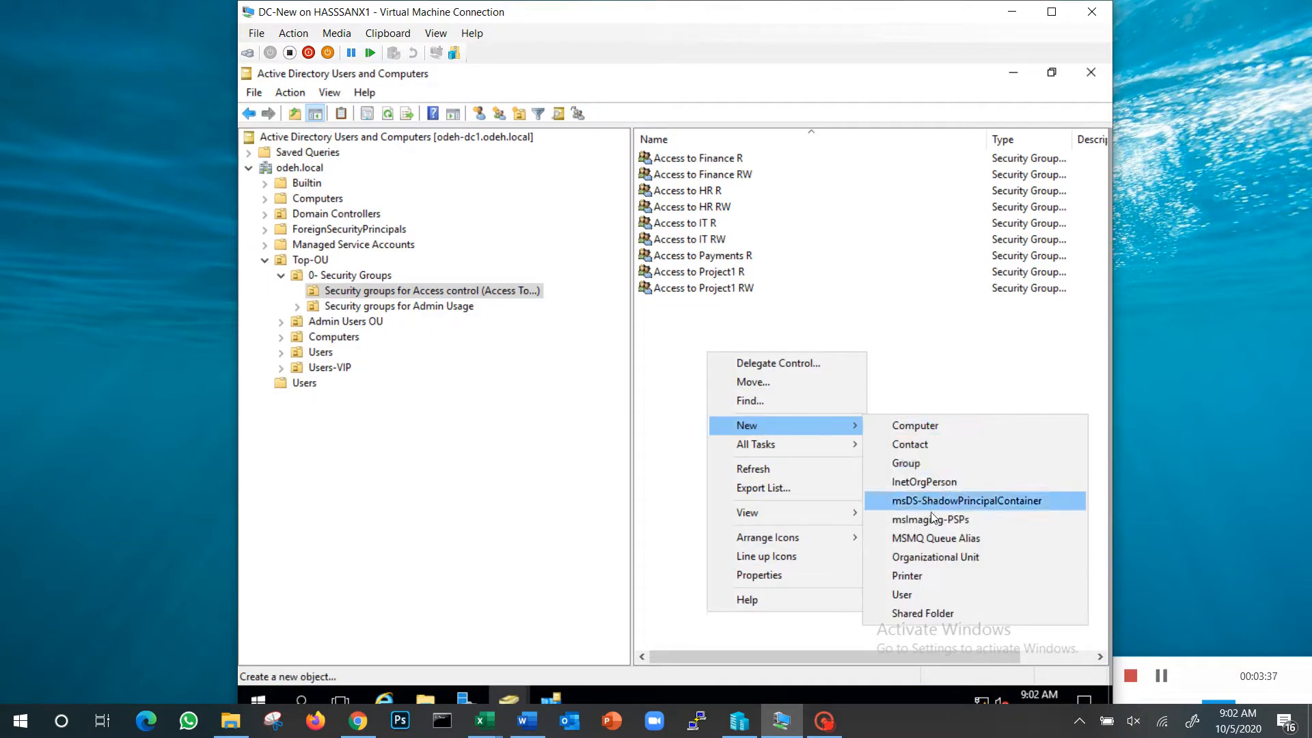
pyautogui.click(918, 464)
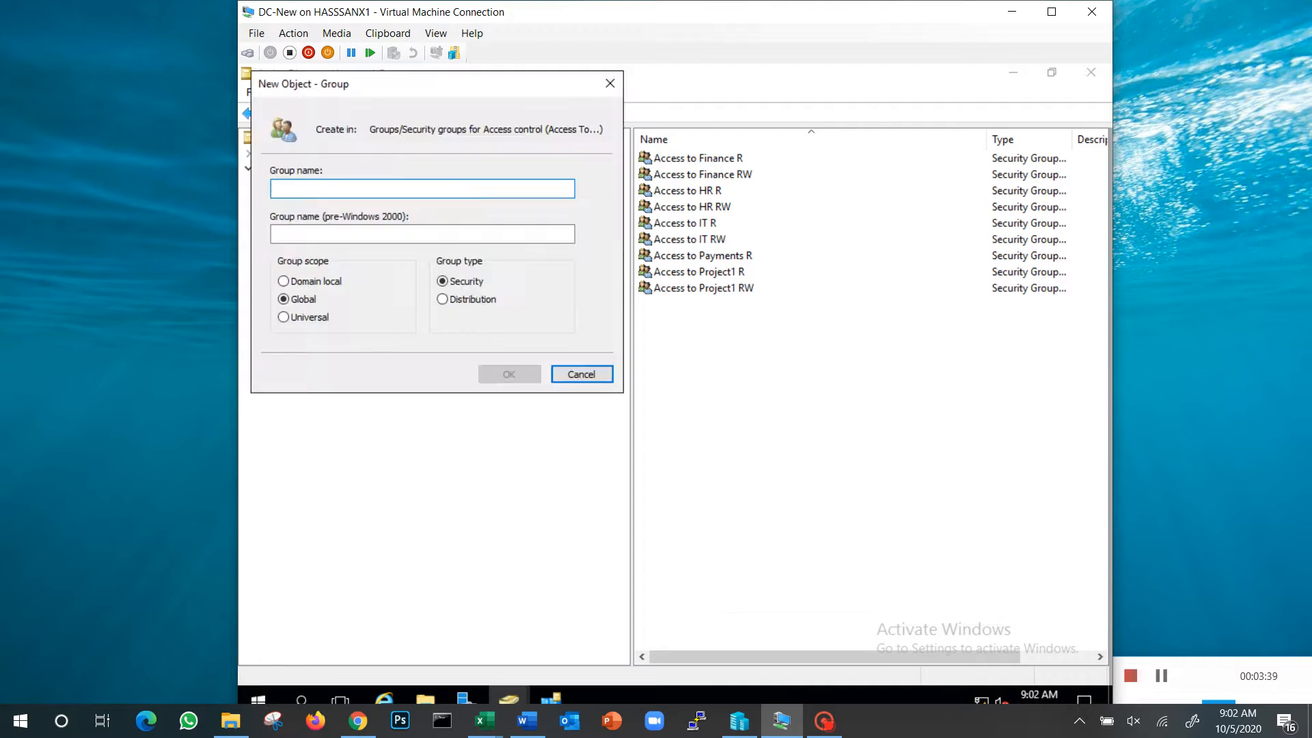
pyautogui.write('Access tp')
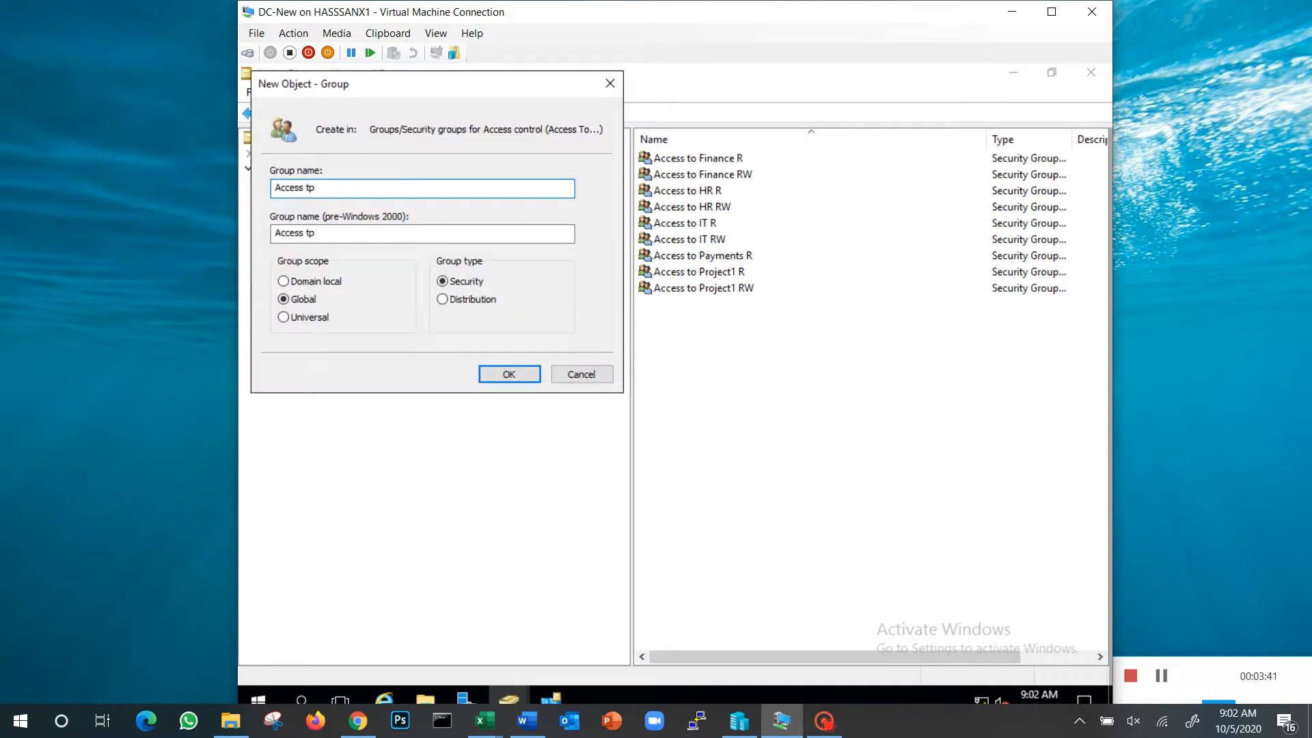
pyautogui.write('o Payments RW')
pyautogui.click(507, 375)
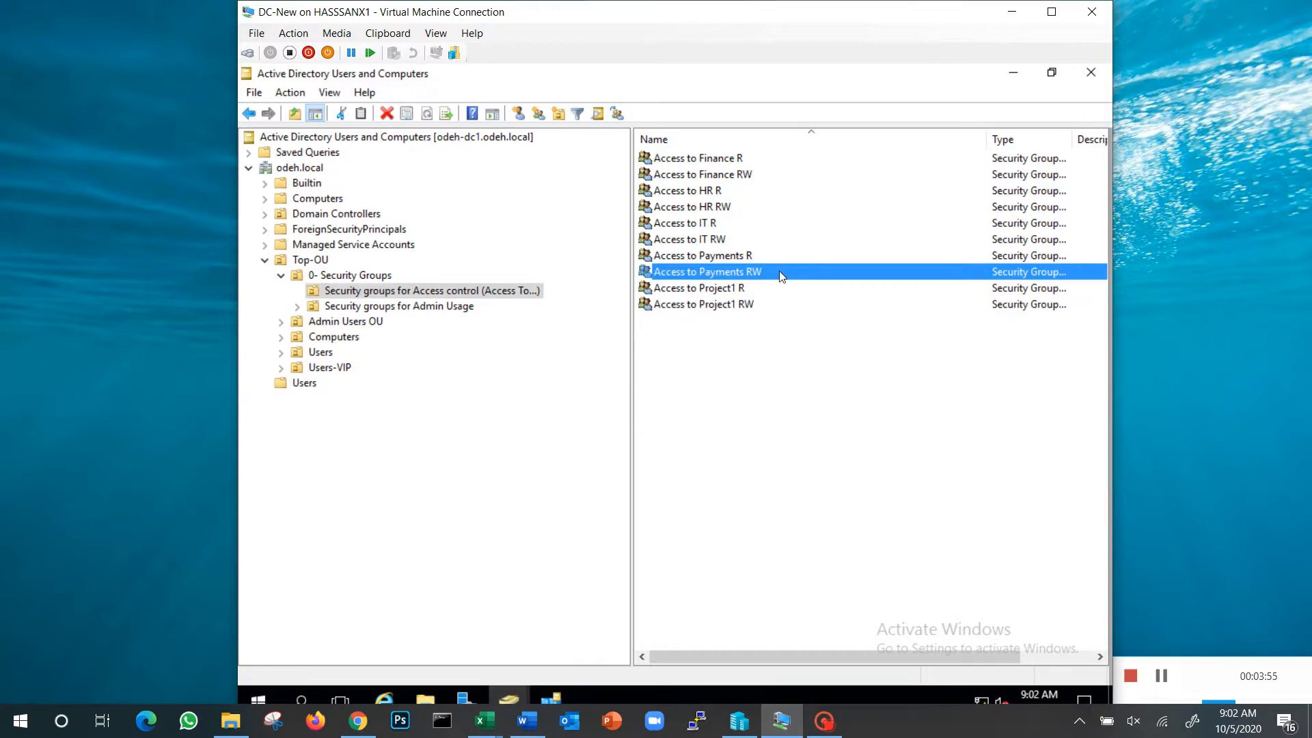
# Switch to File Explorer and open the File Sharing settings of the Payments folder
pyautogui.click(426, 700)
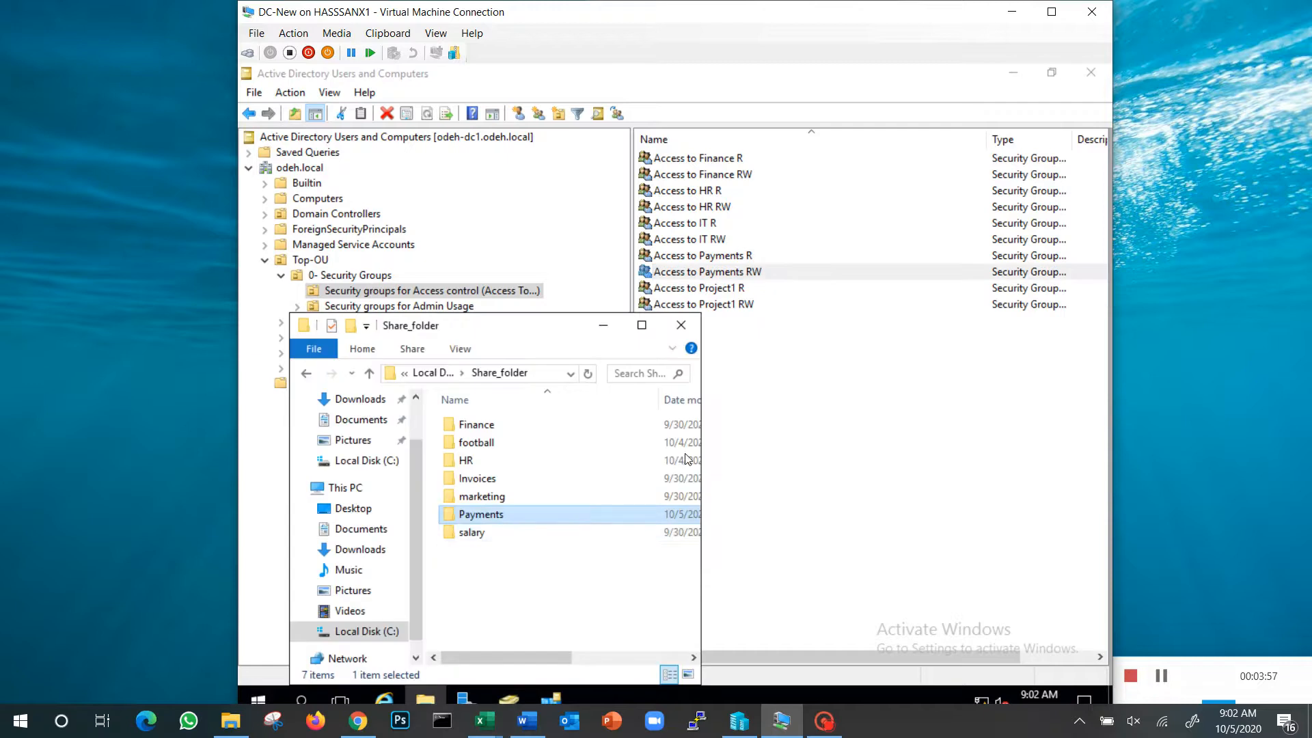
pyautogui.rightClick(484, 519)
pyautogui.doubleClick(536, 497)
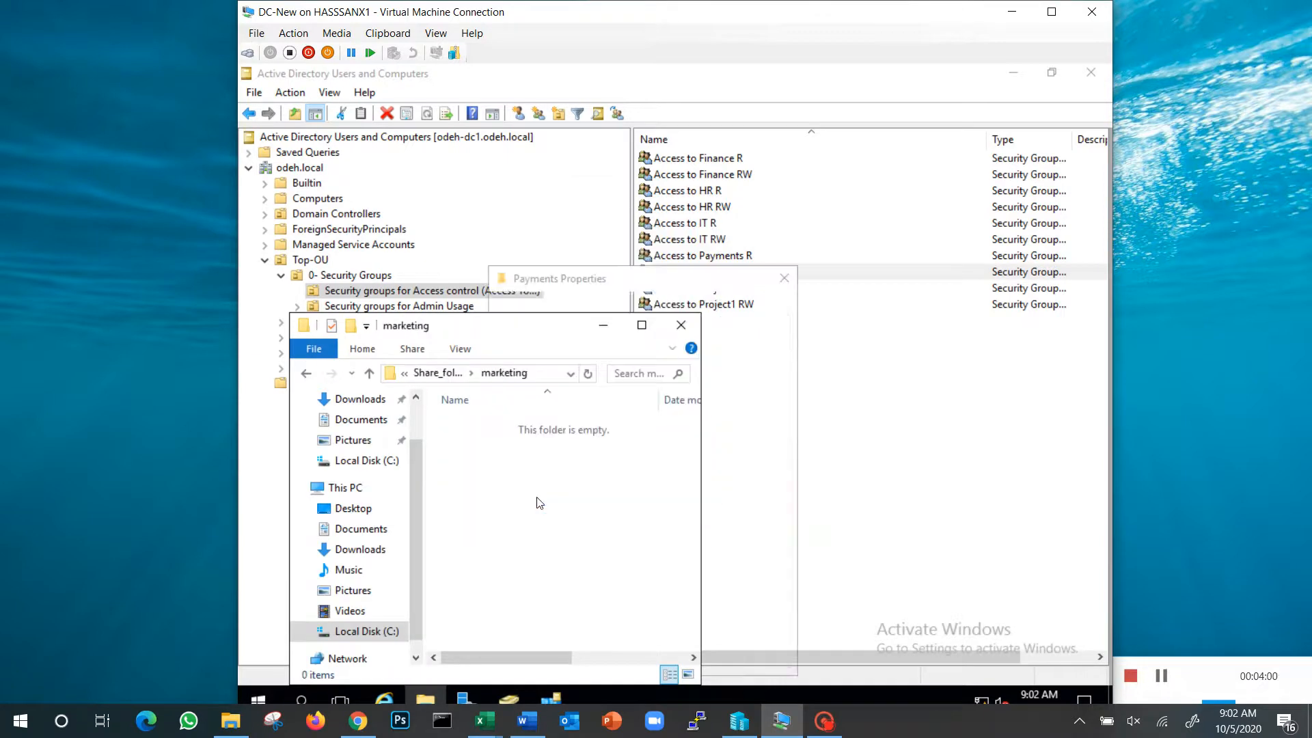
pyautogui.click(567, 312)
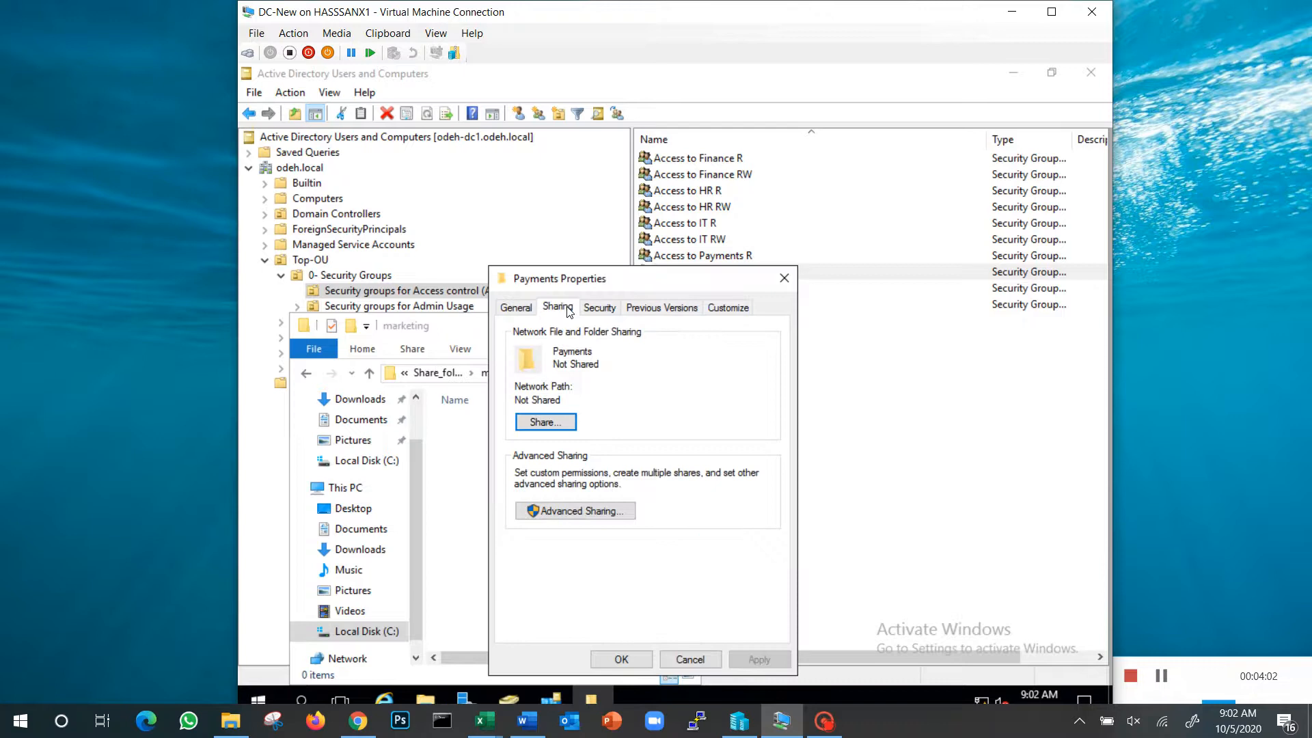
pyautogui.click(546, 421)
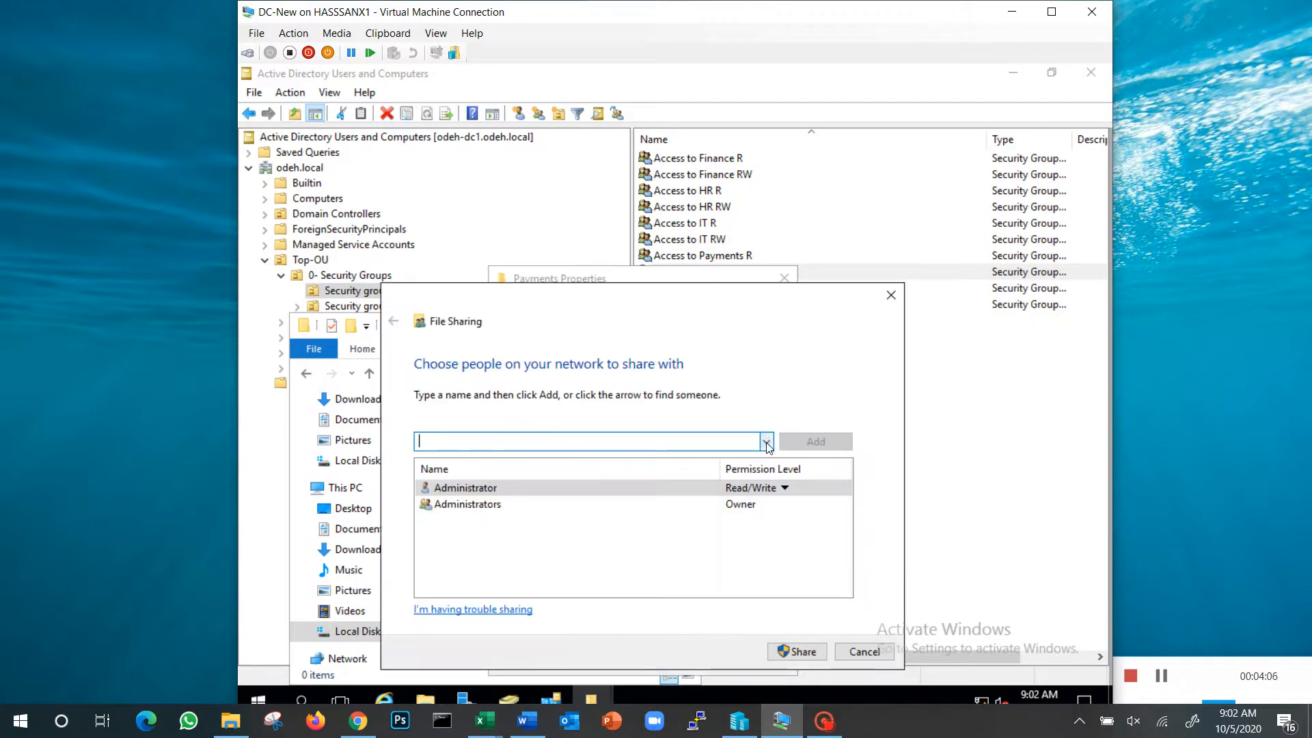
# Find the groups matching "Access to" and add Access to Payments R and Access to Payments RW to the folder's sharing list
pyautogui.moveTo(809, 299); pyautogui.dragTo(824, 141)
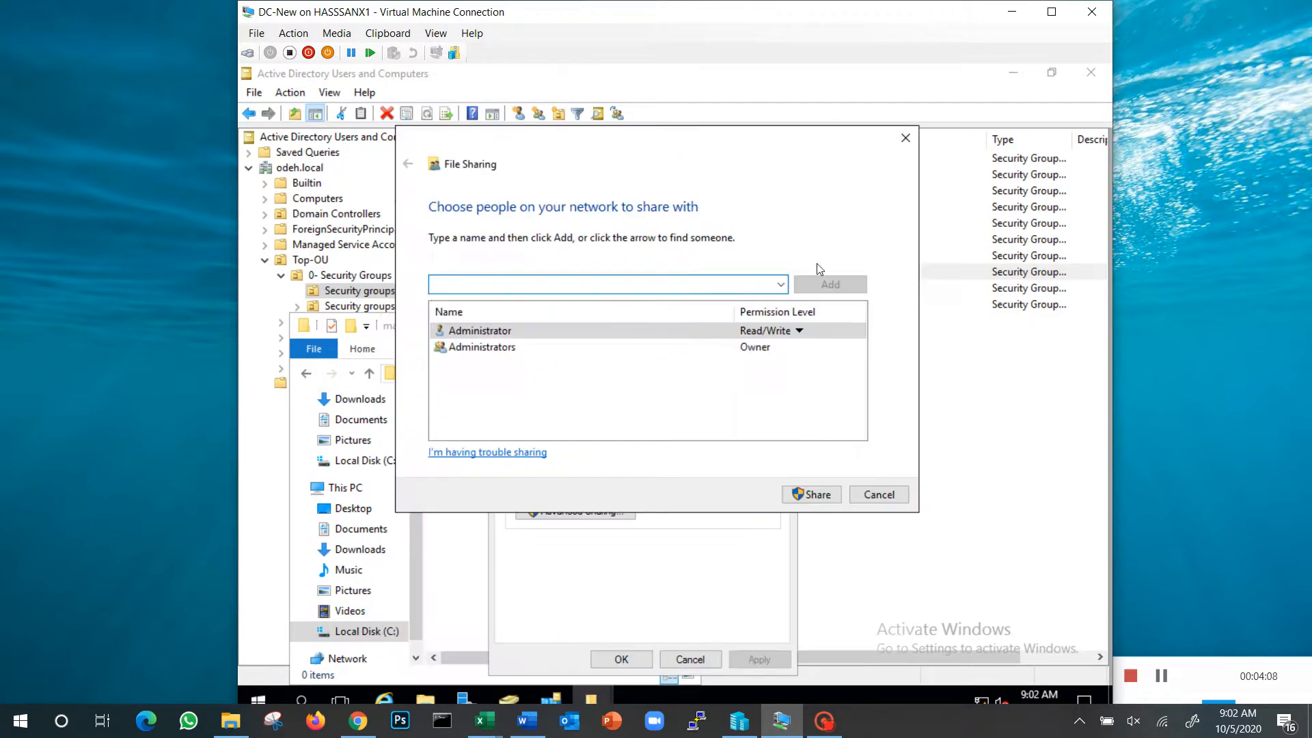
pyautogui.click(780, 284)
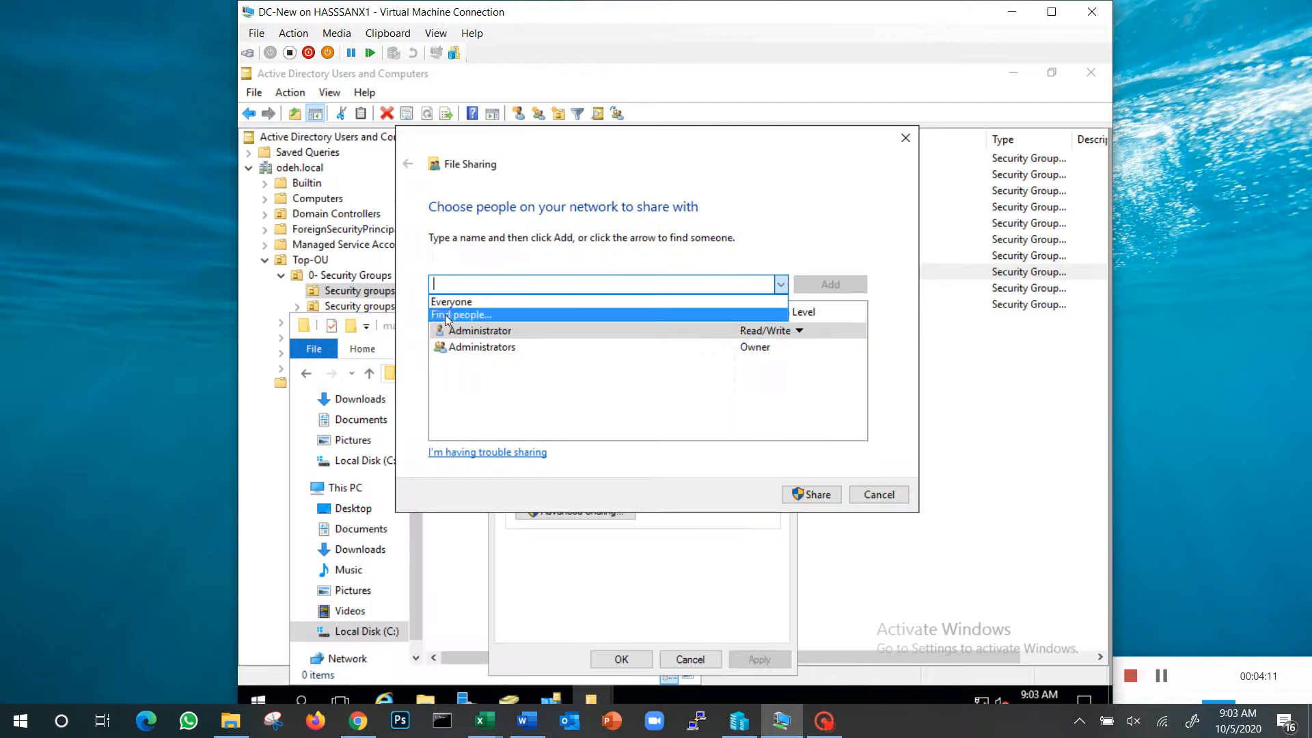
pyautogui.click(474, 314)
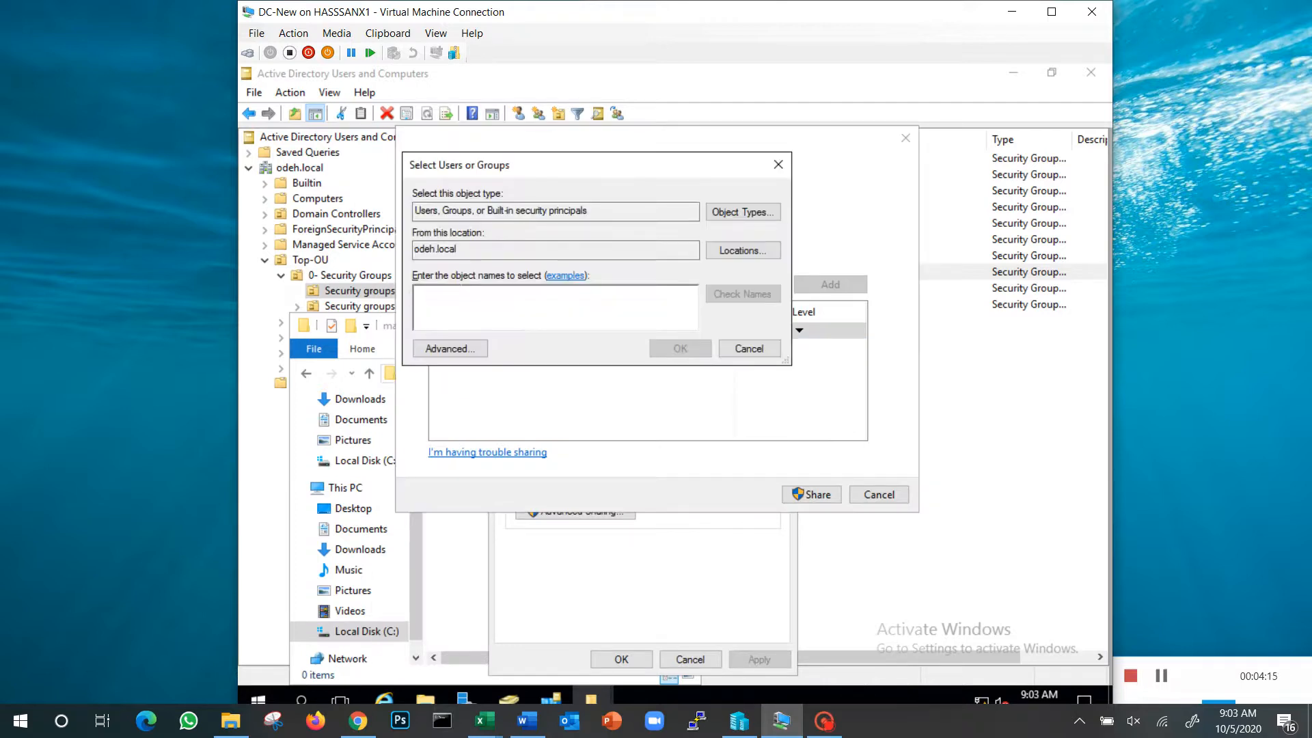
pyautogui.write('Access to')
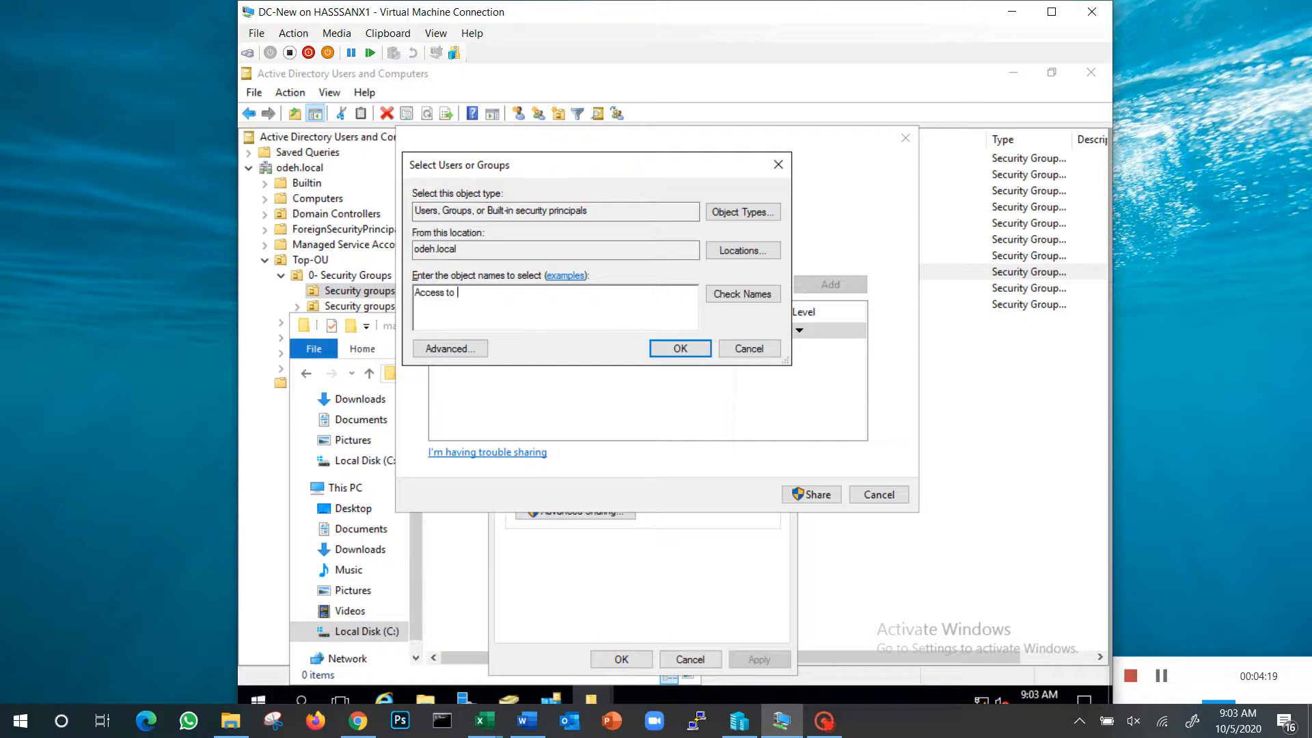
pyautogui.press('Return')
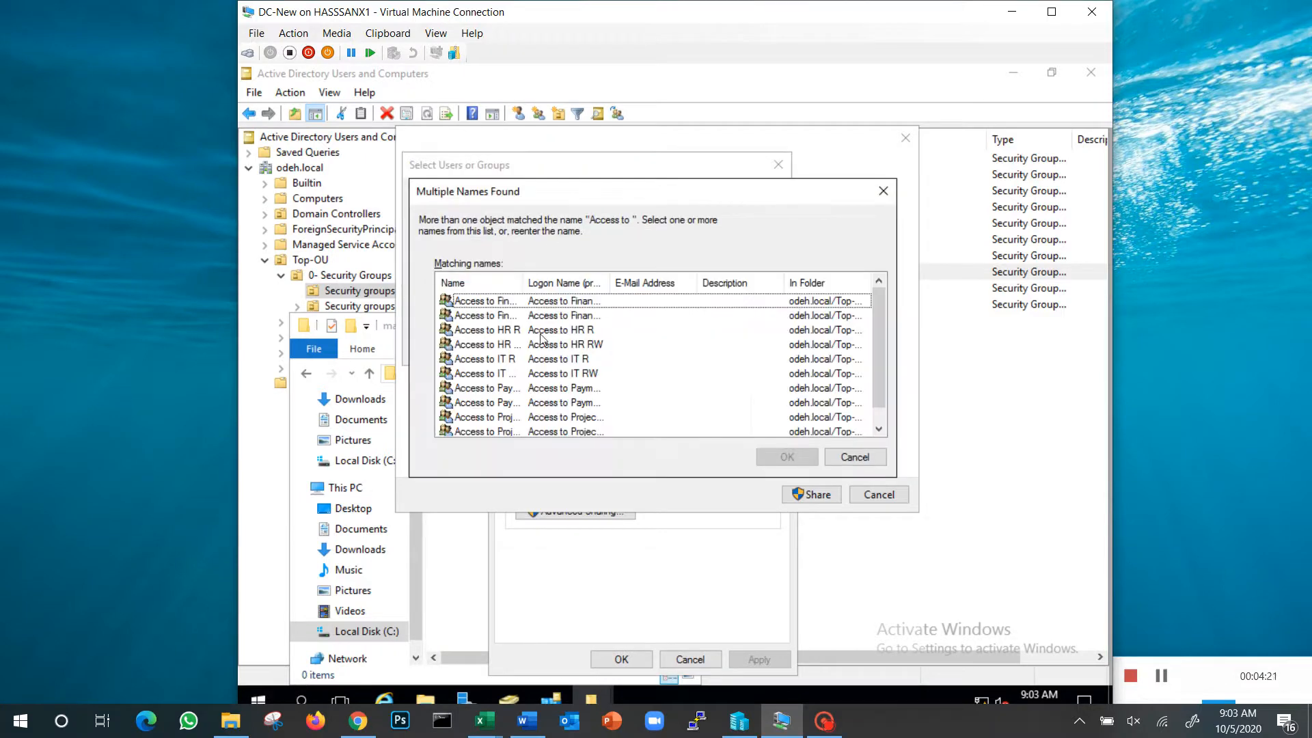
pyautogui.moveTo(609, 283); pyautogui.dragTo(613, 283)
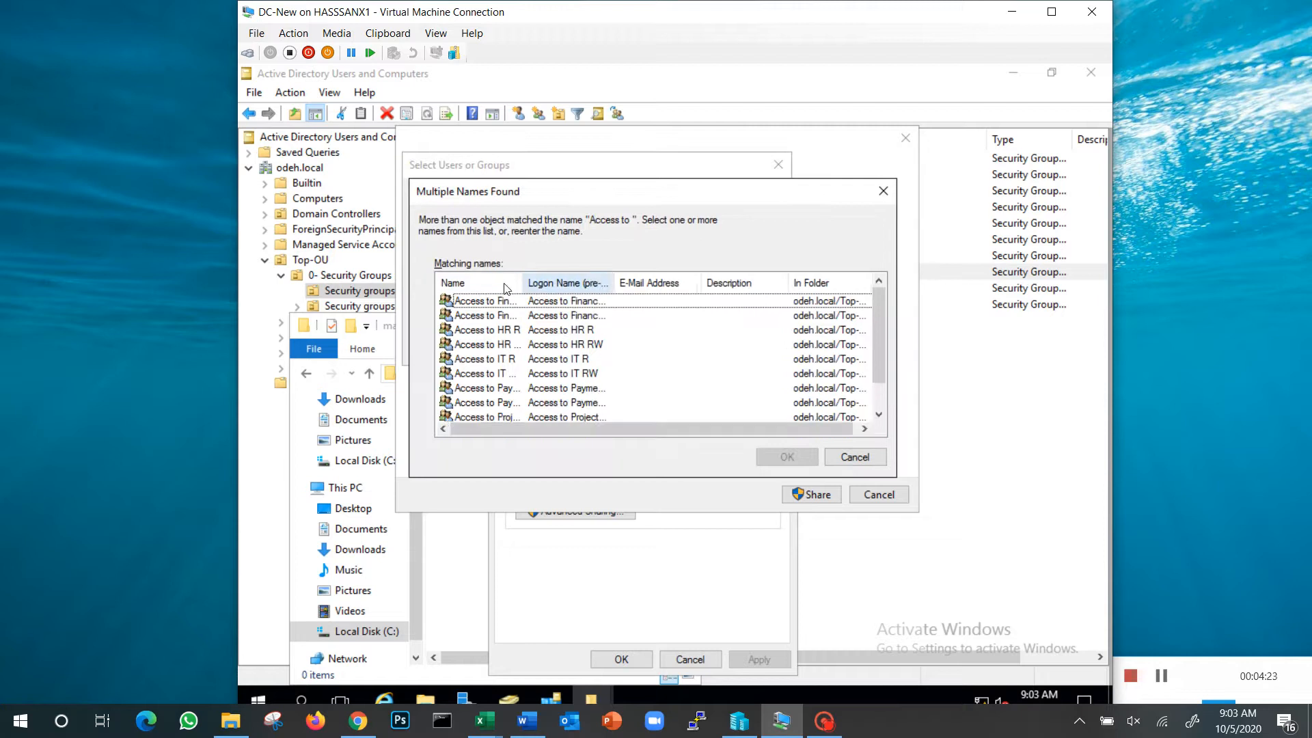
pyautogui.moveTo(526, 283); pyautogui.dragTo(620, 282)
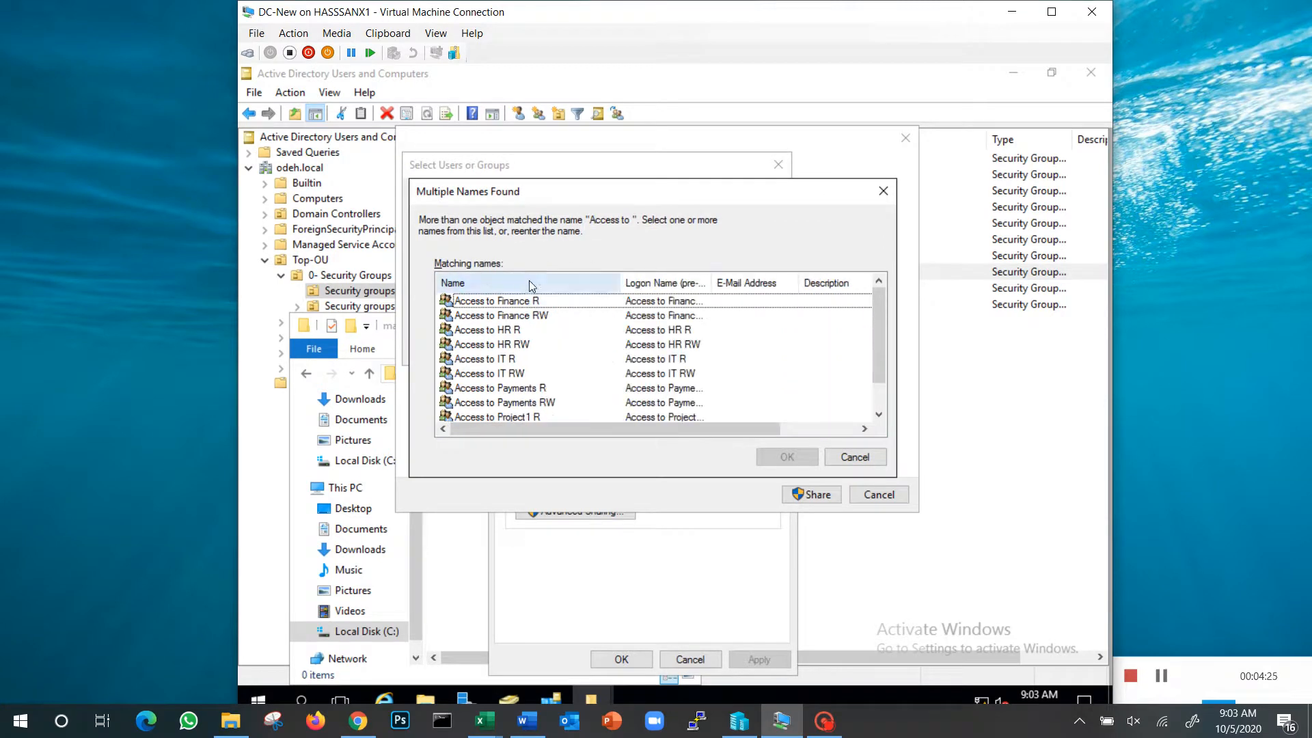
pyautogui.click(534, 389)
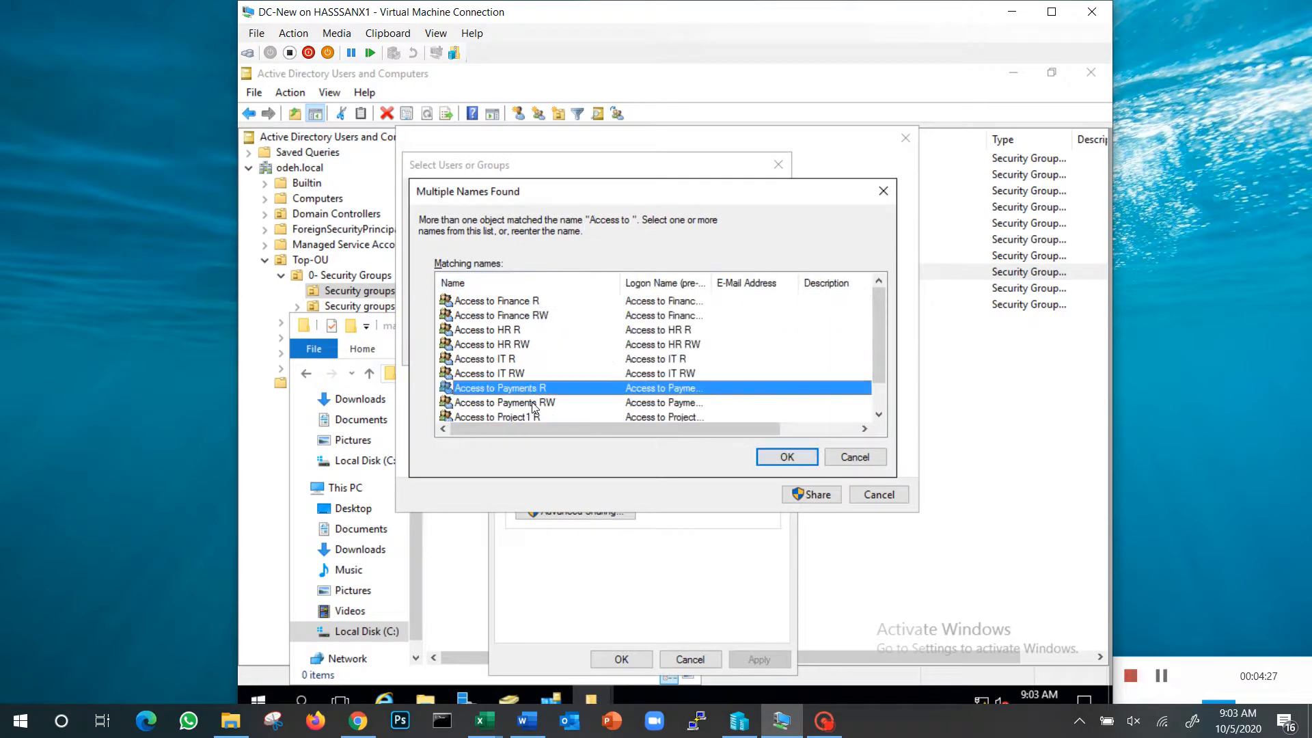
pyautogui.keyDown('ctrl'); pyautogui.click(535, 409); pyautogui.keyUp('ctrl')
pyautogui.press('Return')
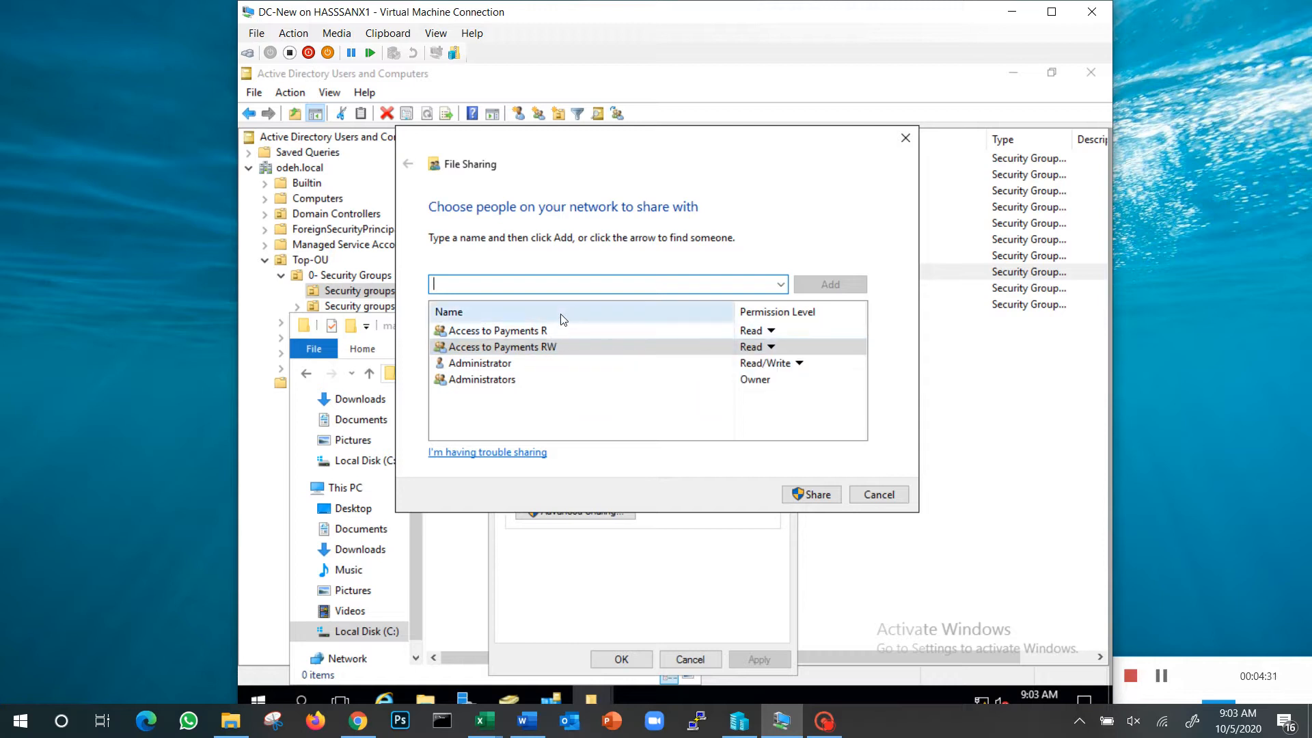
# Give Access to Payments R the Read permission level and Access to Payments RW the Read/Write level
pyautogui.click(758, 331)
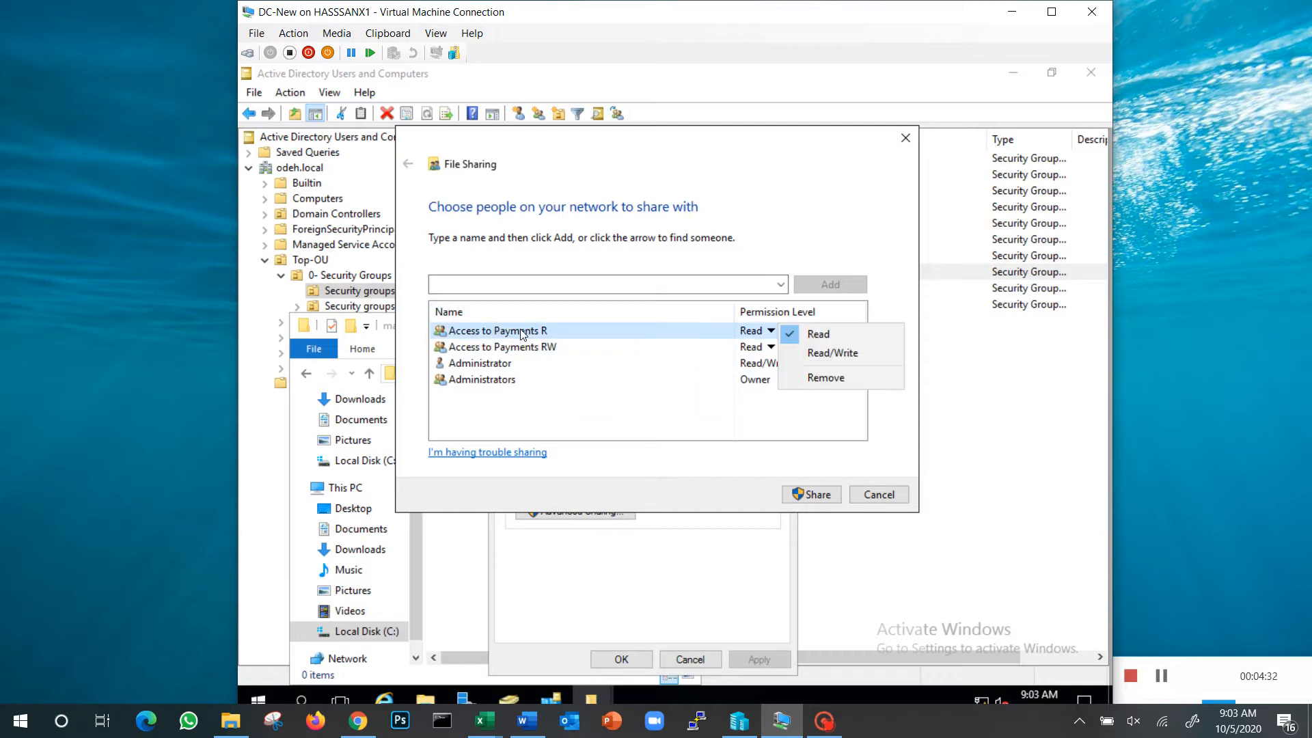
pyautogui.click(829, 334)
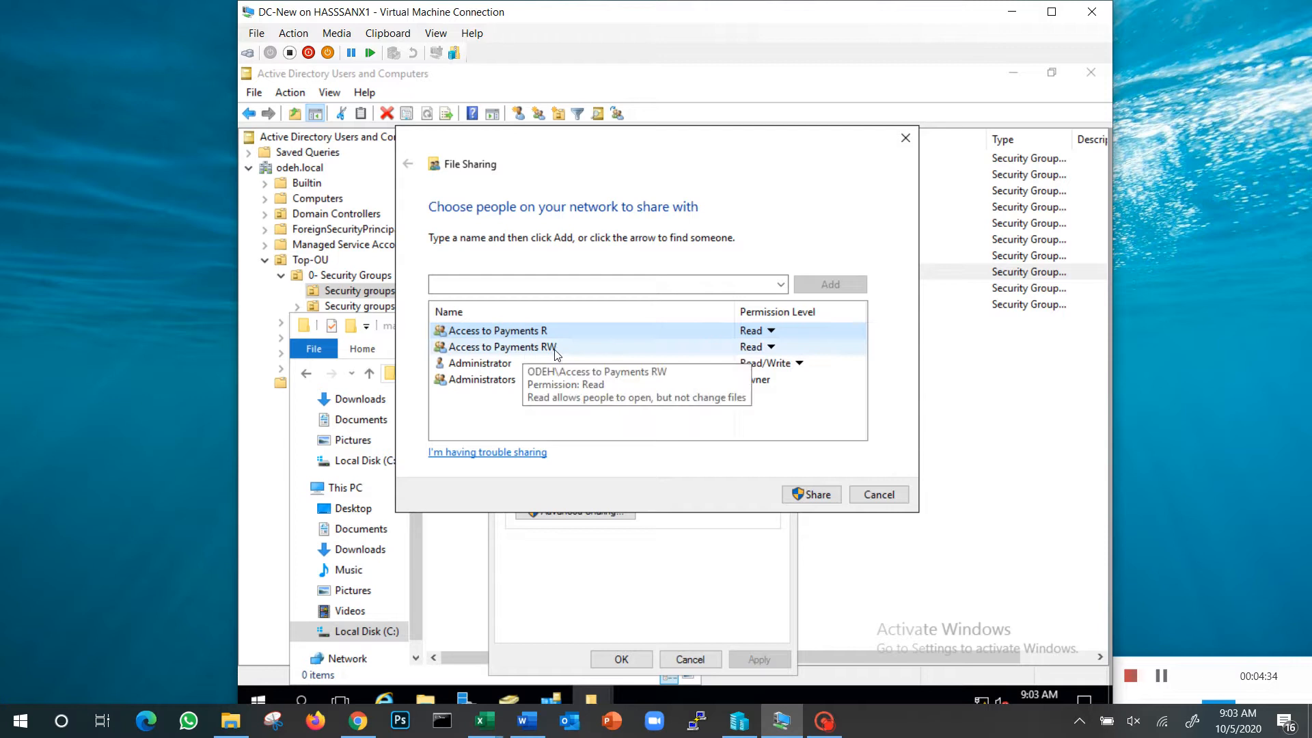
pyautogui.click(758, 347)
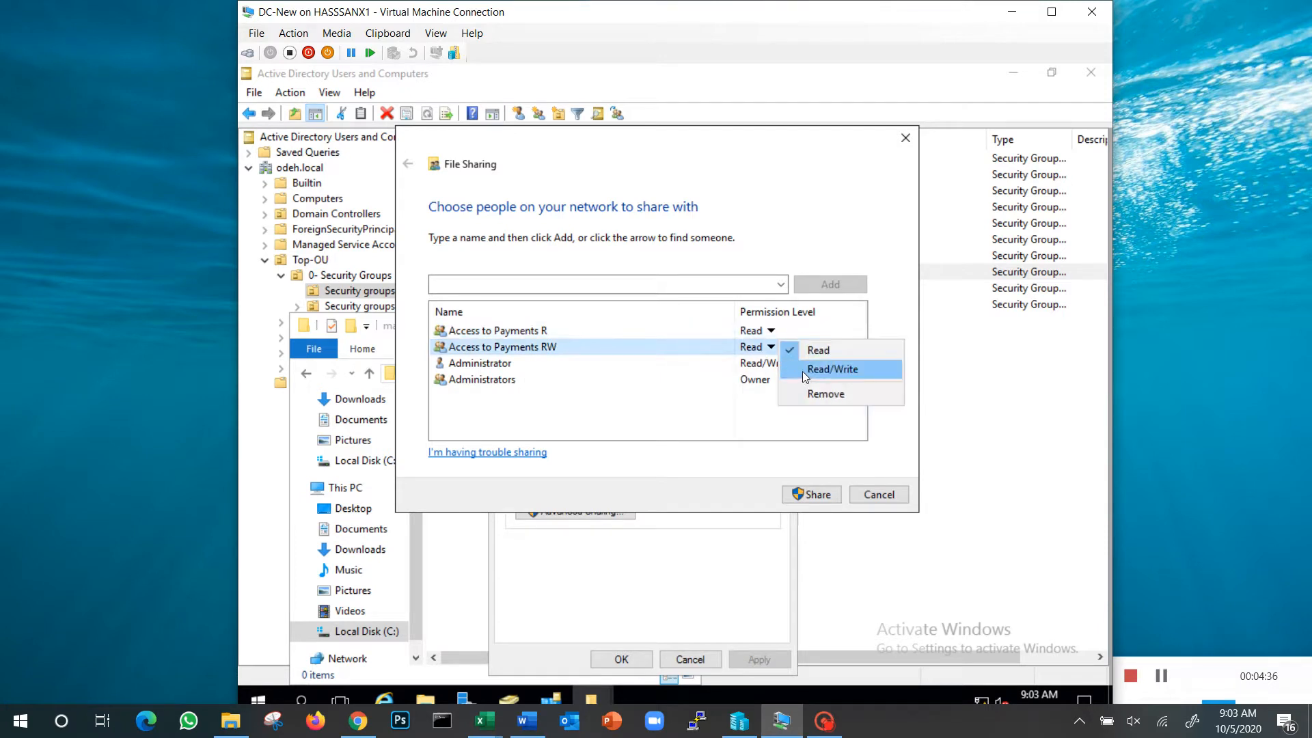
pyautogui.click(802, 371)
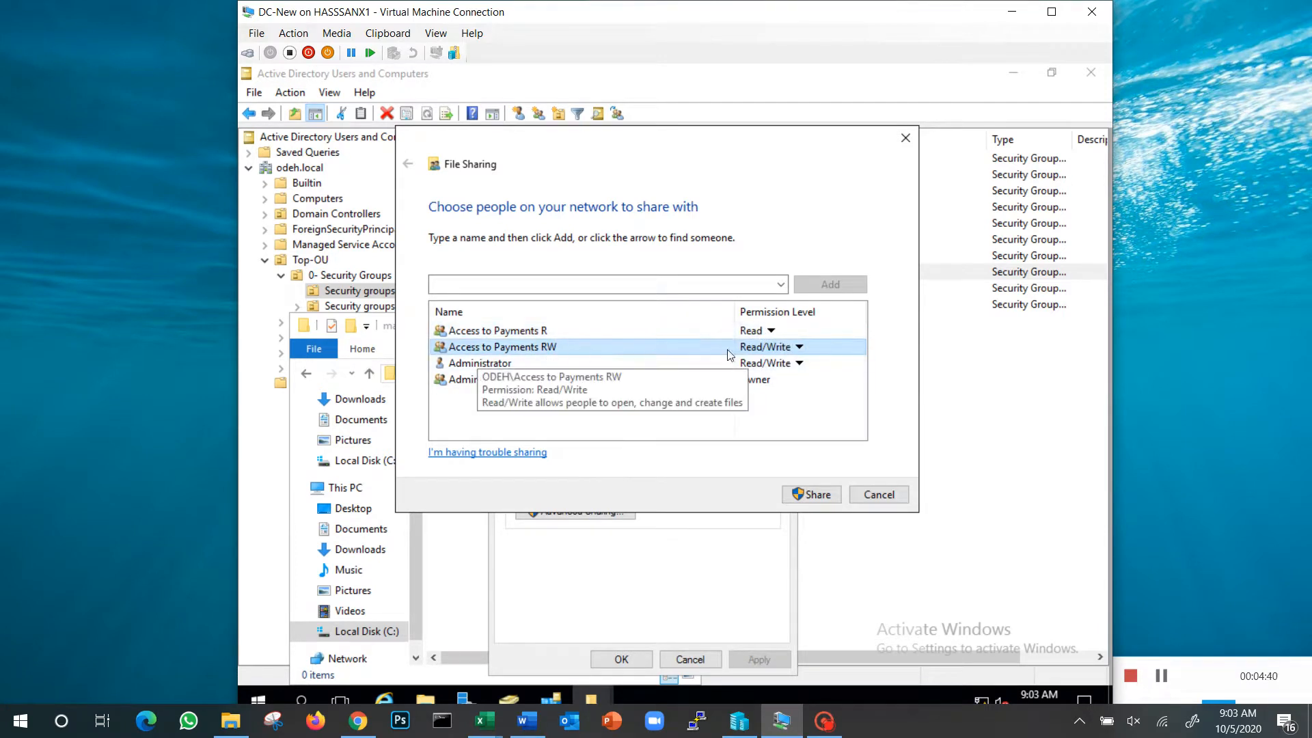
# Share the Payments folder with these permissions, close its properties, and select the folder in Share_folder
pyautogui.click(811, 494)
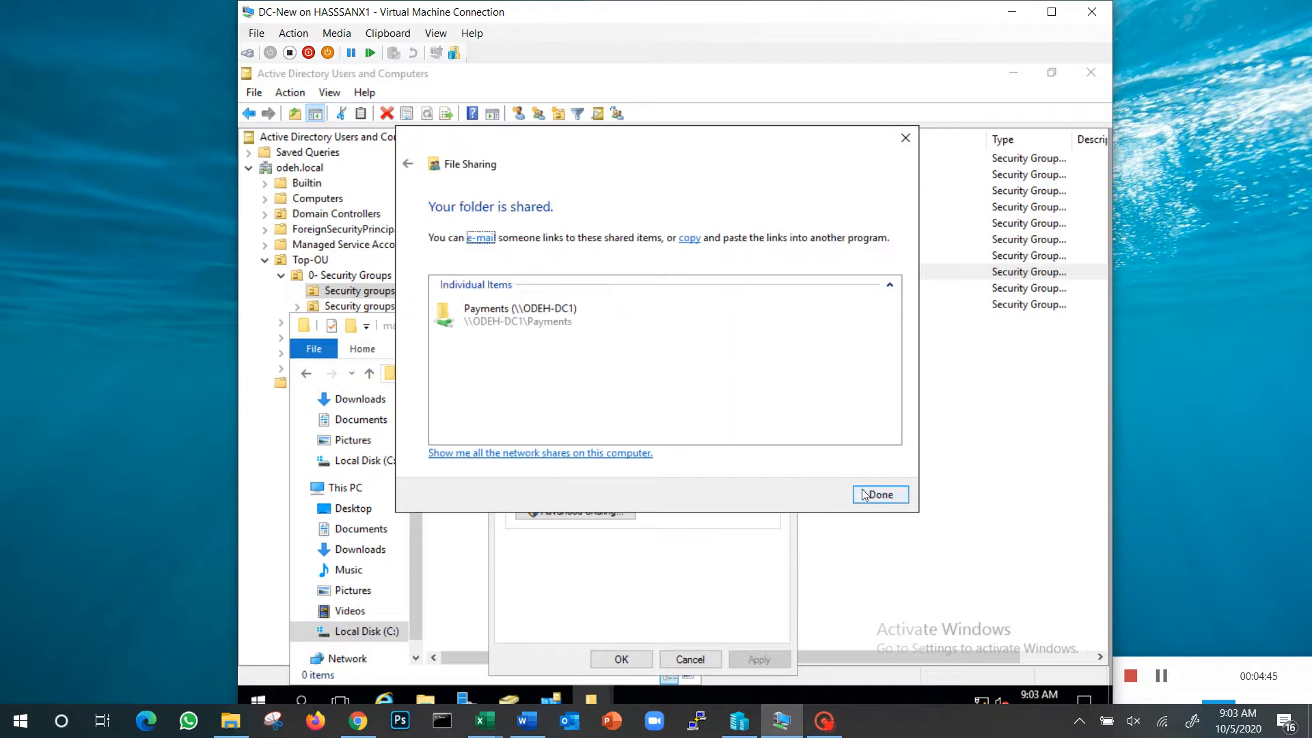
pyautogui.click(878, 495)
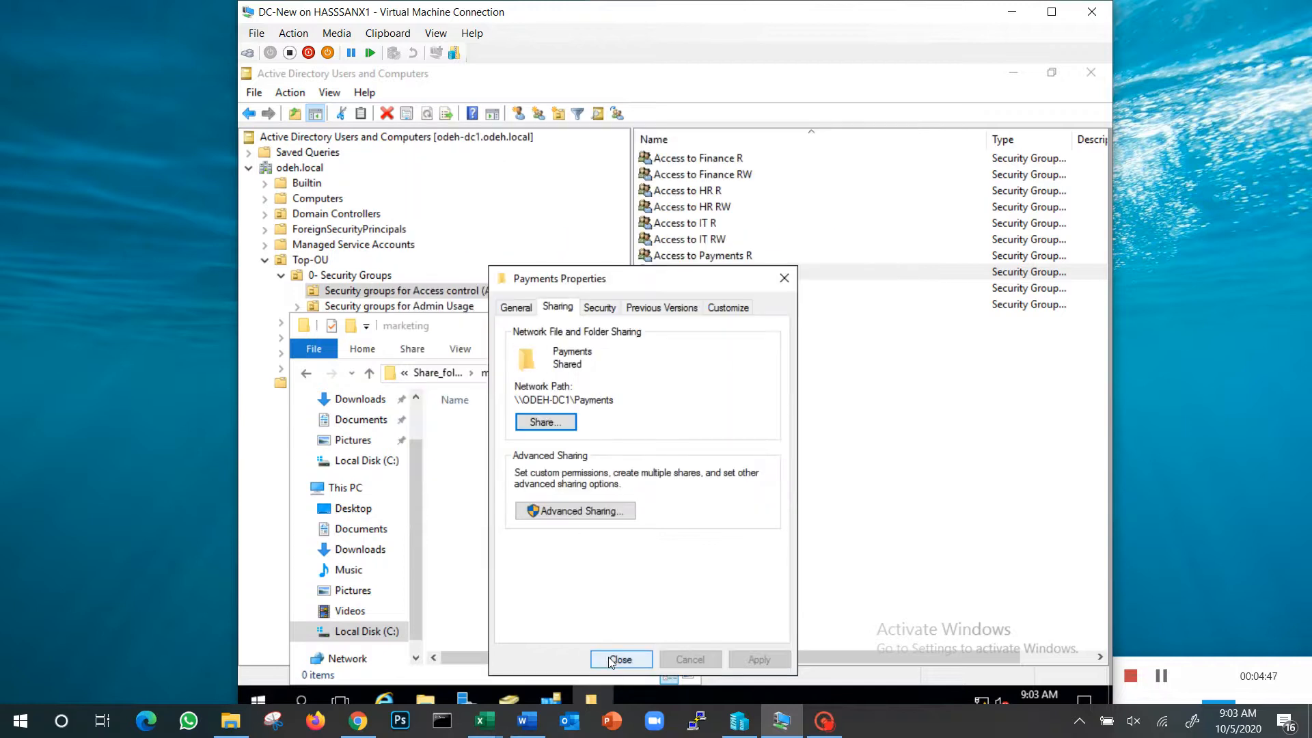
pyautogui.click(610, 659)
pyautogui.click(436, 372)
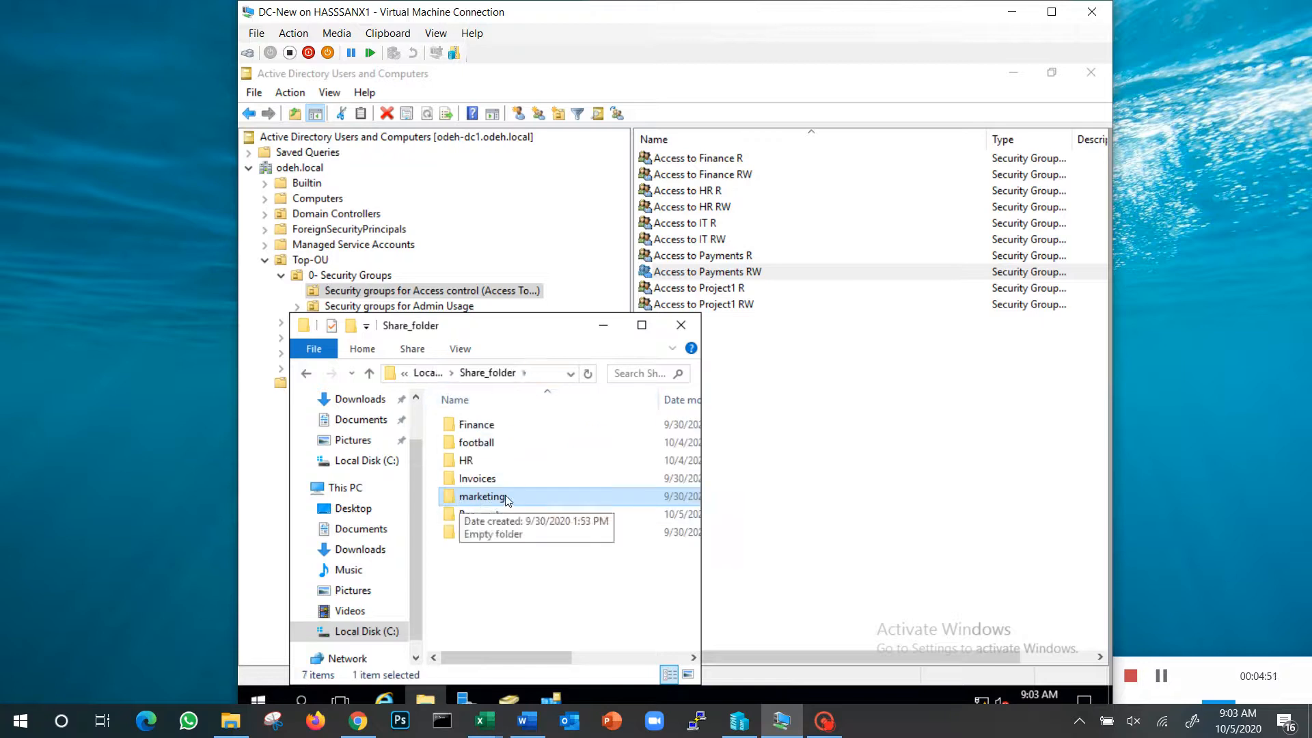
pyautogui.click(516, 517)
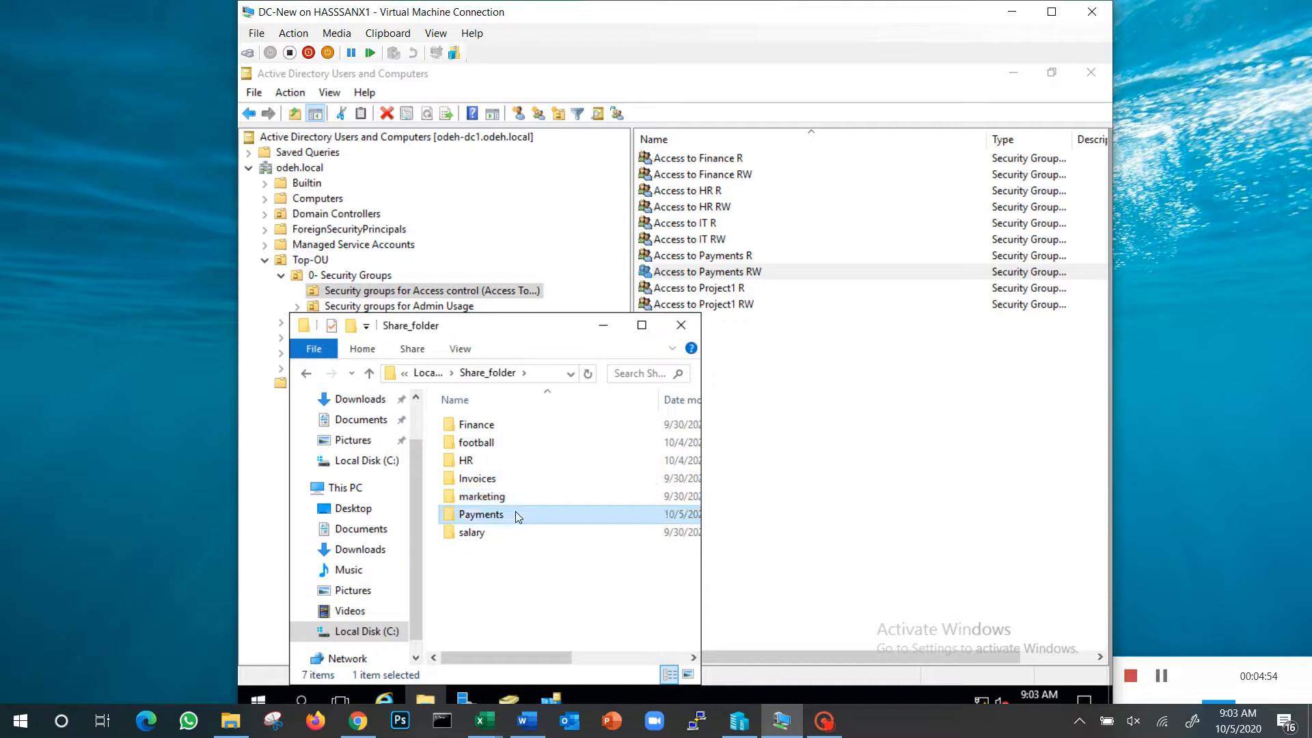
# Switch to Active Directory Users and Computers and check the member lists of Access to Payments R and Access to Payments RW
pyautogui.click(756, 419)
pyautogui.doubleClick(714, 258)
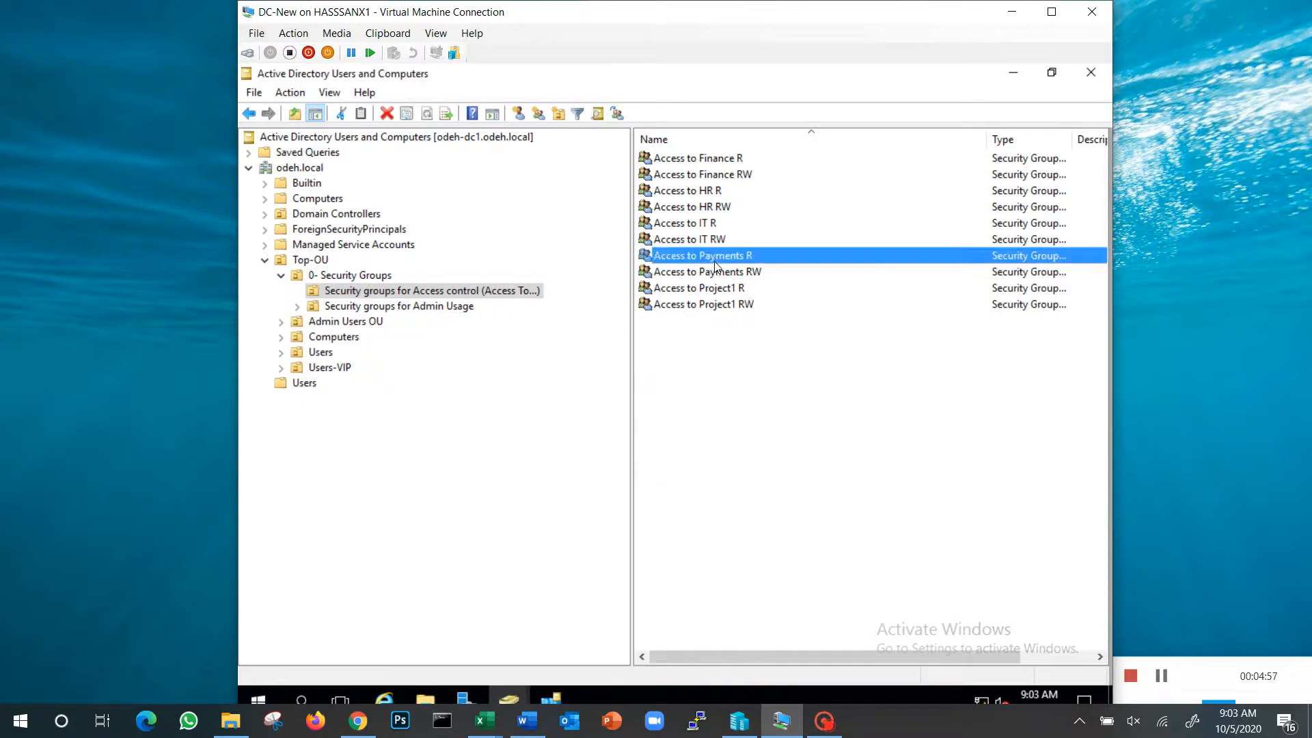
pyautogui.click(576, 220)
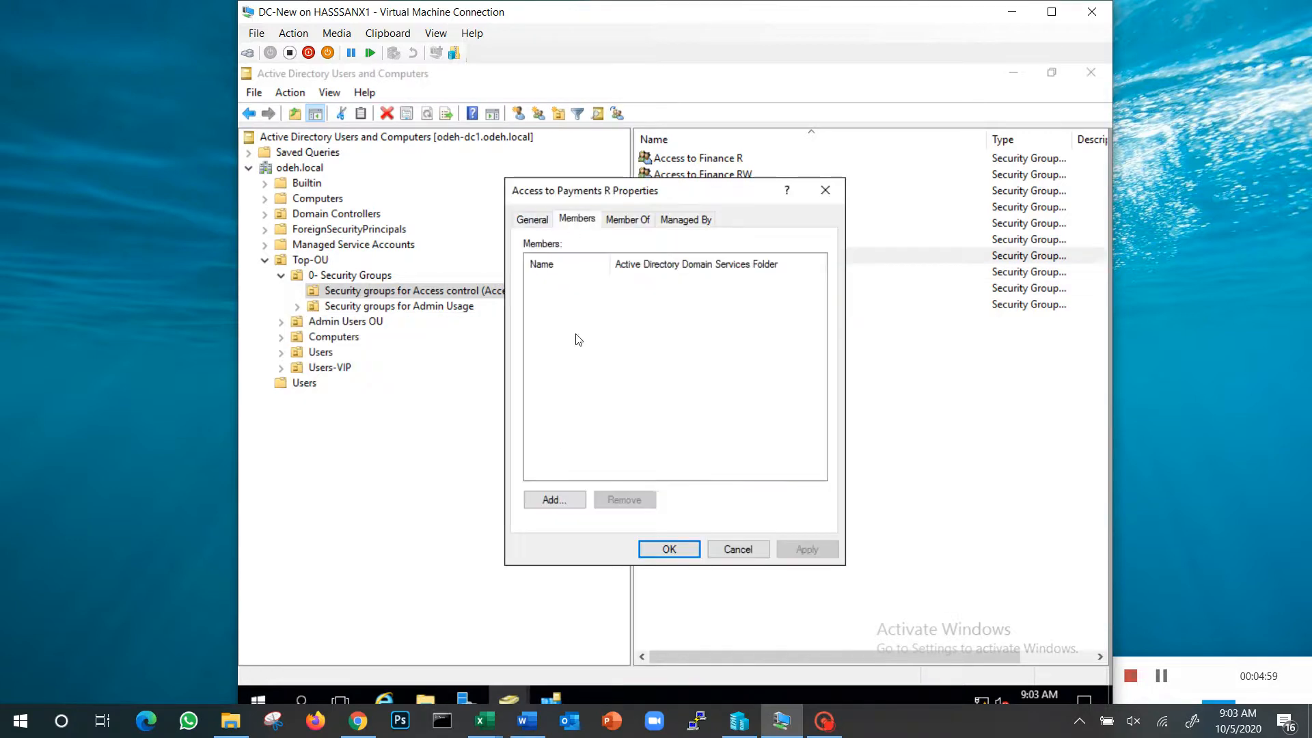
pyautogui.click(741, 549)
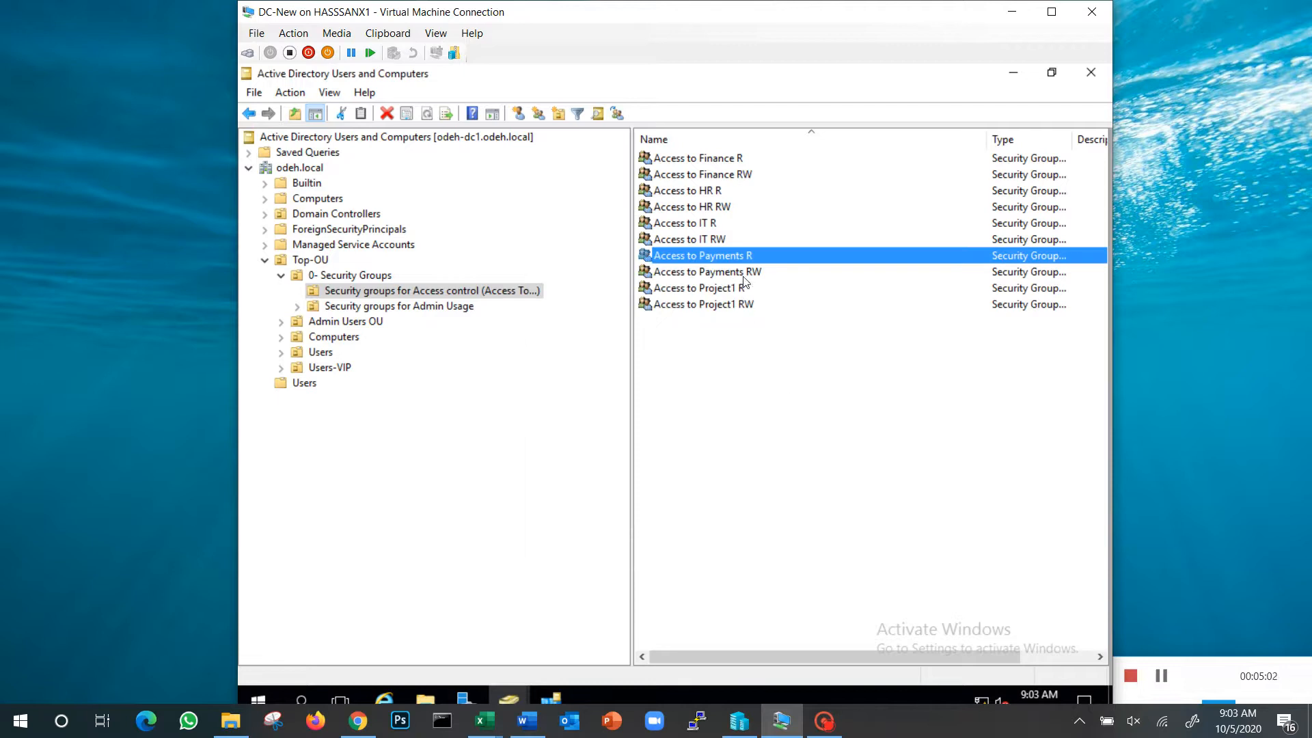
pyautogui.doubleClick(654, 271)
pyautogui.click(577, 220)
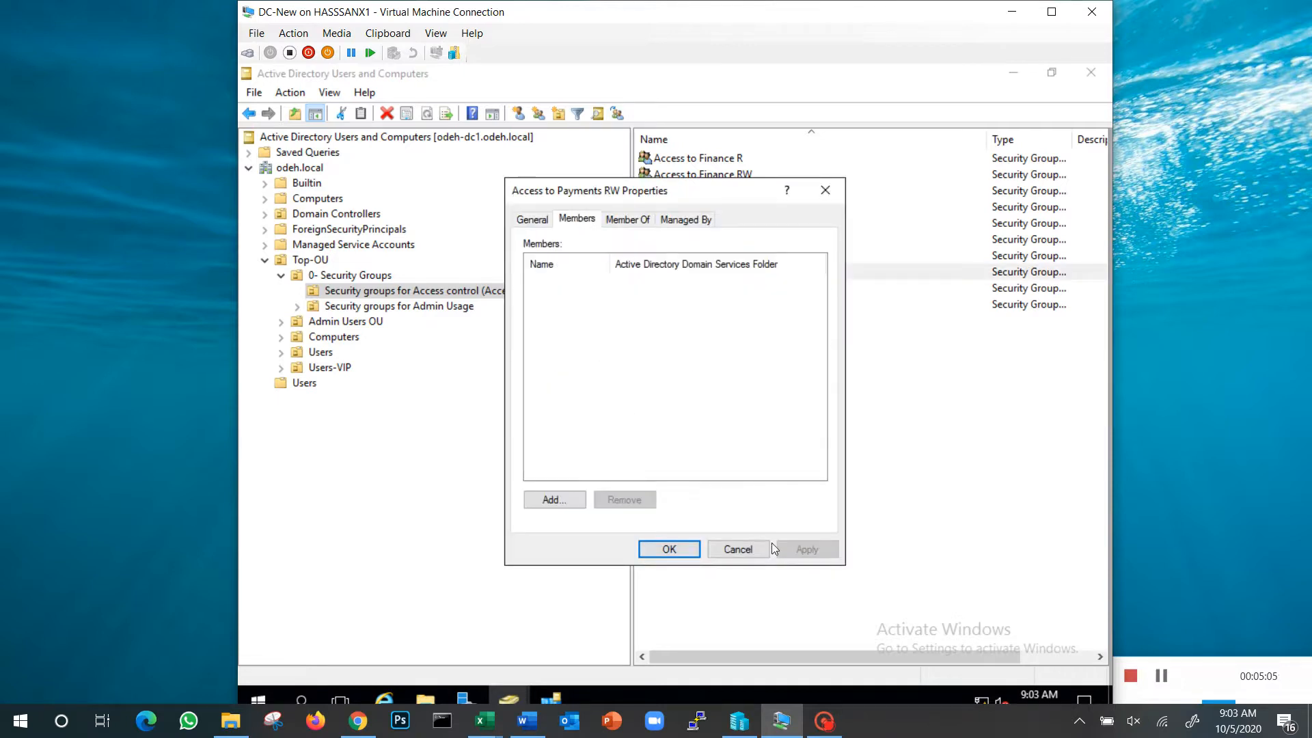
pyautogui.click(739, 550)
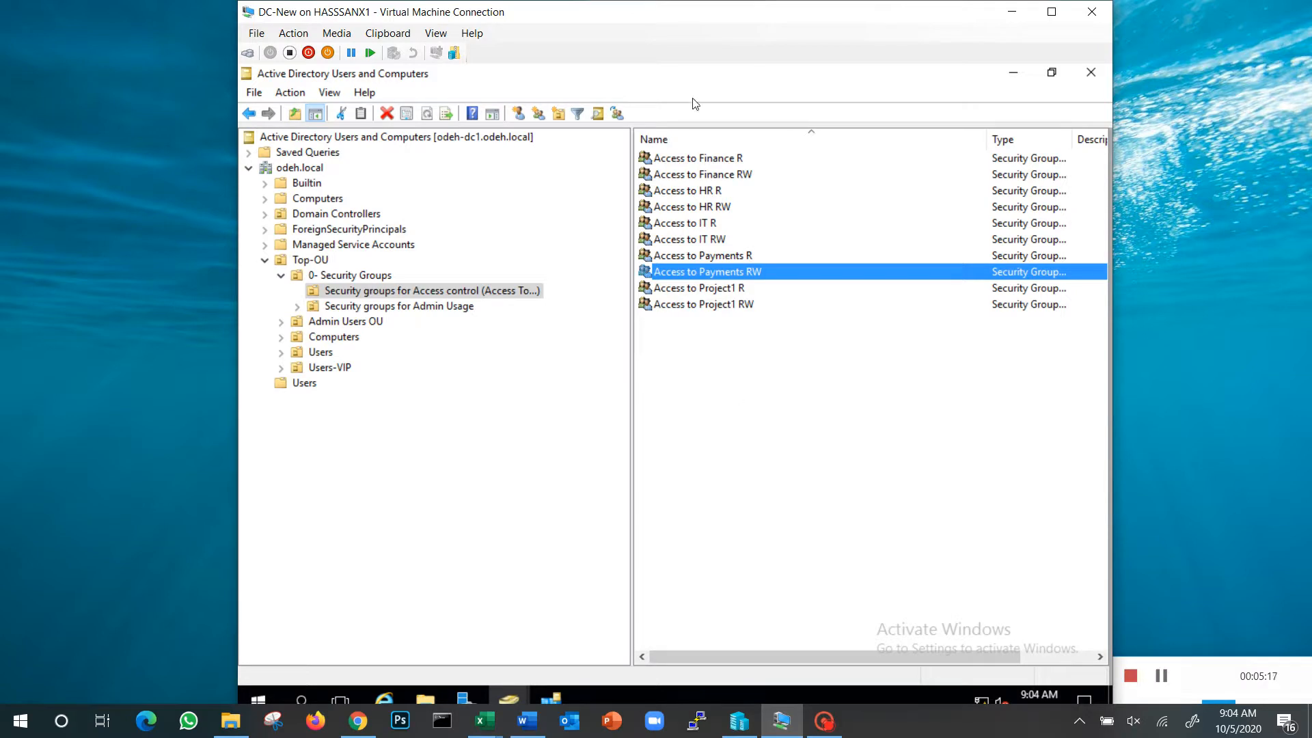
# Add the two user accounts from the HR OU as members of the Access to Payments RW group
pyautogui.doubleClick(742, 276)
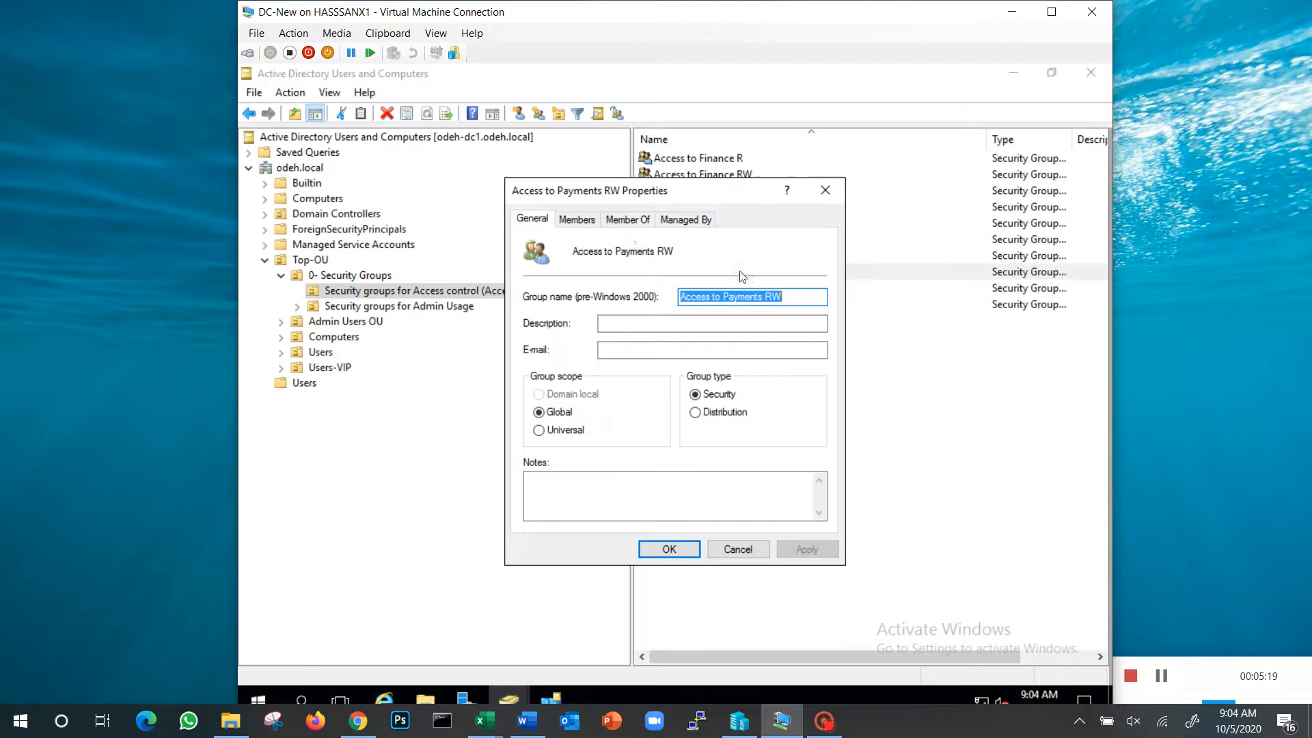
pyautogui.click(579, 220)
pyautogui.click(553, 496)
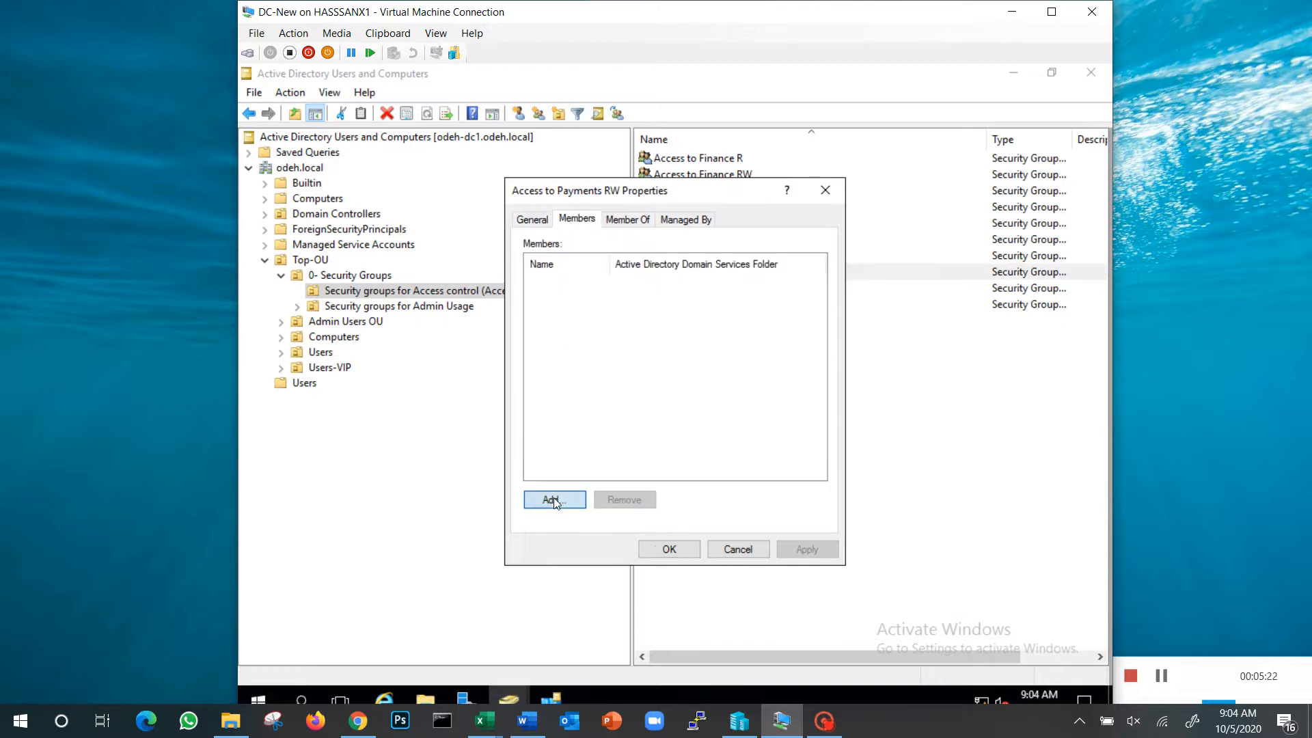
pyautogui.write('mark')
pyautogui.press('Return')
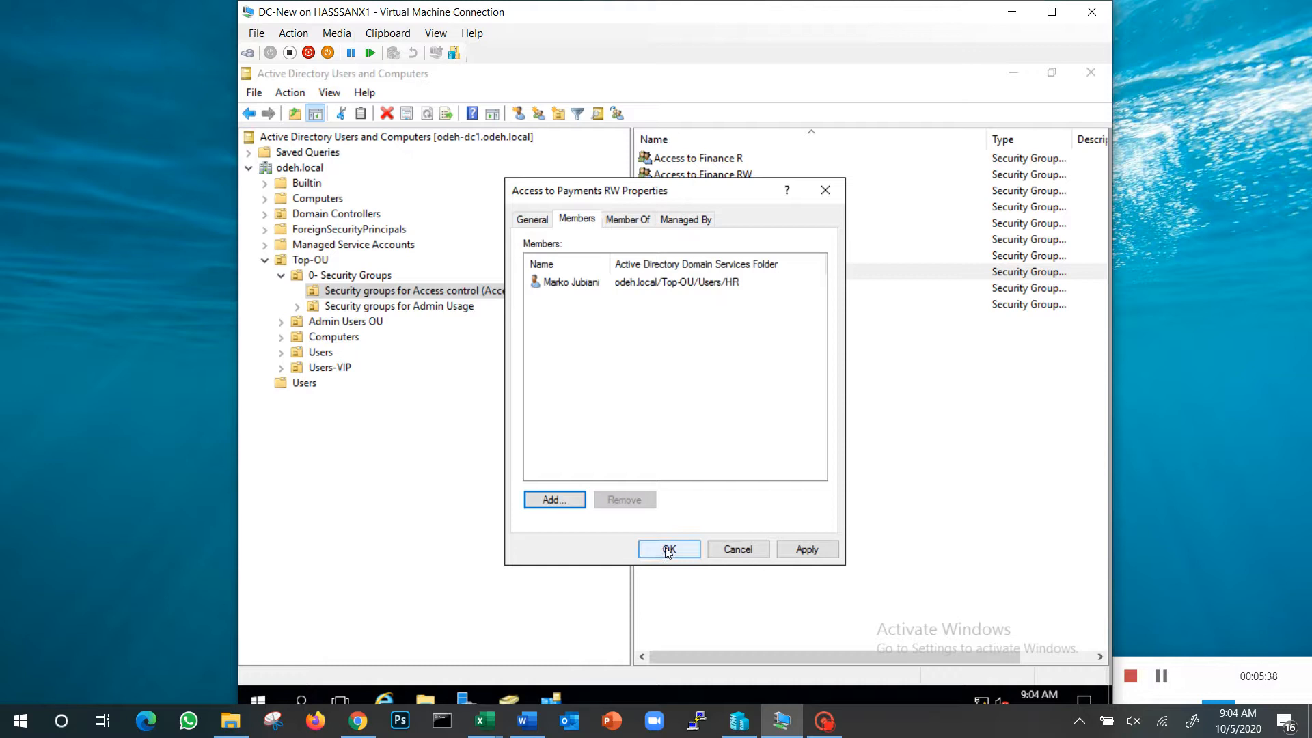
pyautogui.click(565, 501)
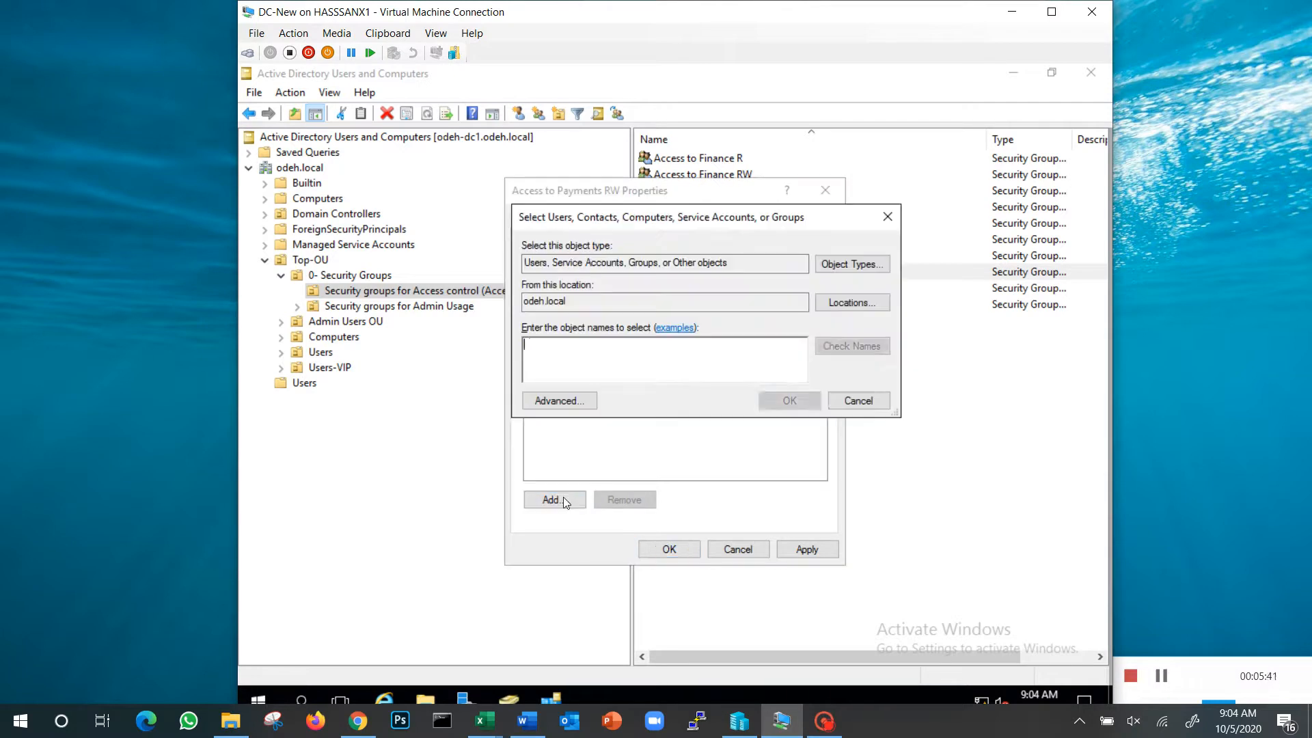
pyautogui.write('Leen')
pyautogui.press('Return')
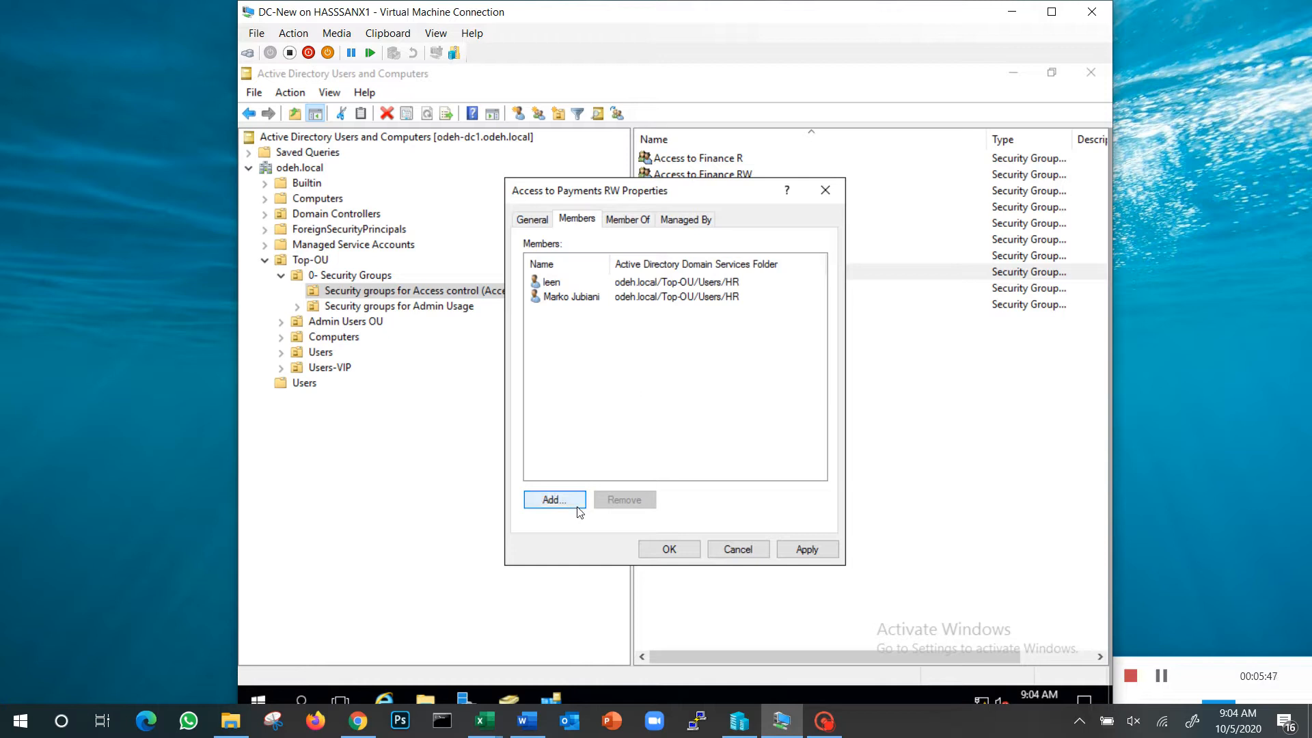
pyautogui.click(671, 550)
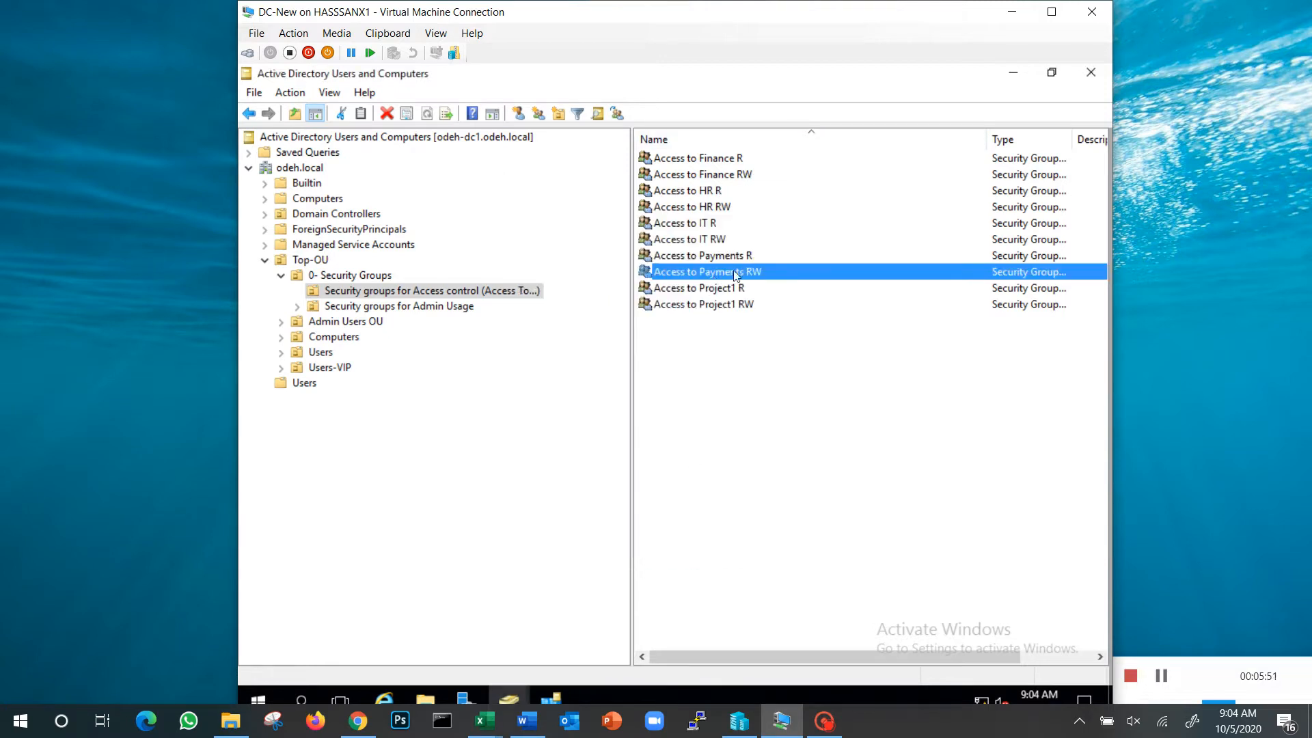
# Review the group memberships of the second user in the HR OU under Top-OU Users, with full group names readable
pyautogui.click(282, 353)
pyautogui.click(328, 384)
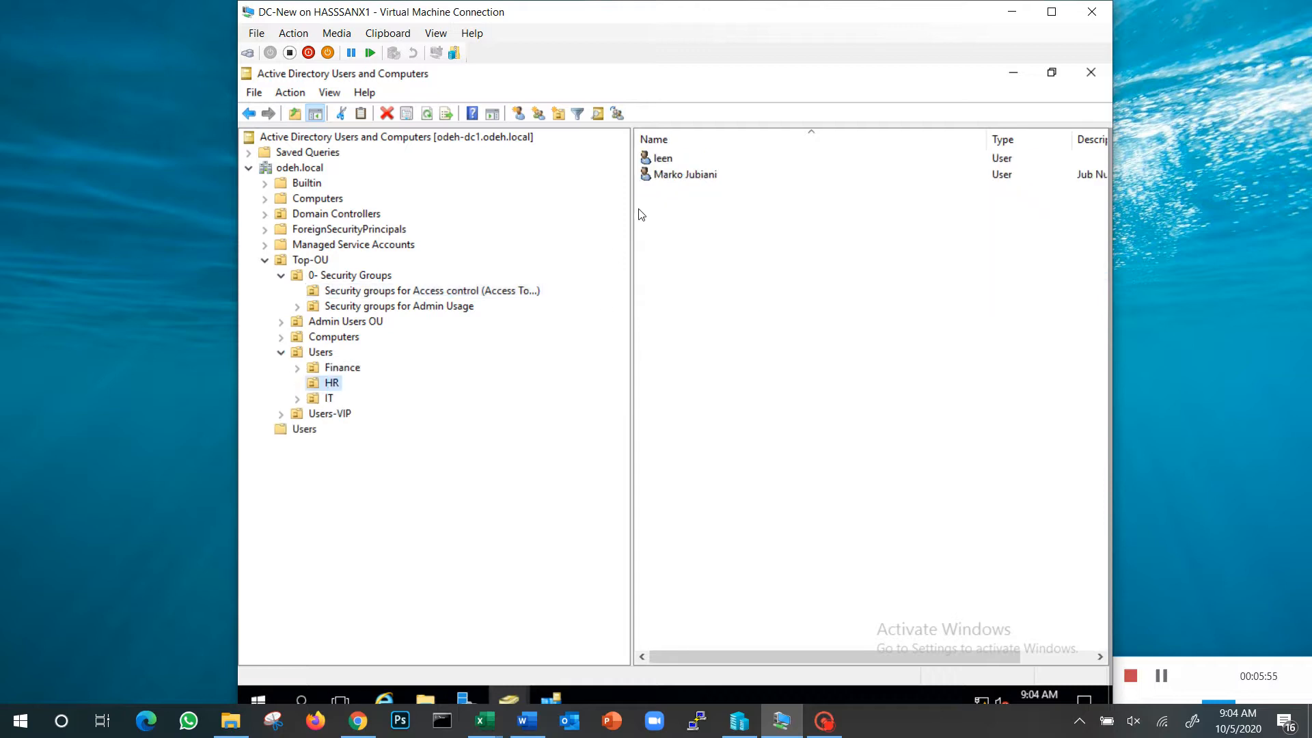
pyautogui.rightClick(670, 179)
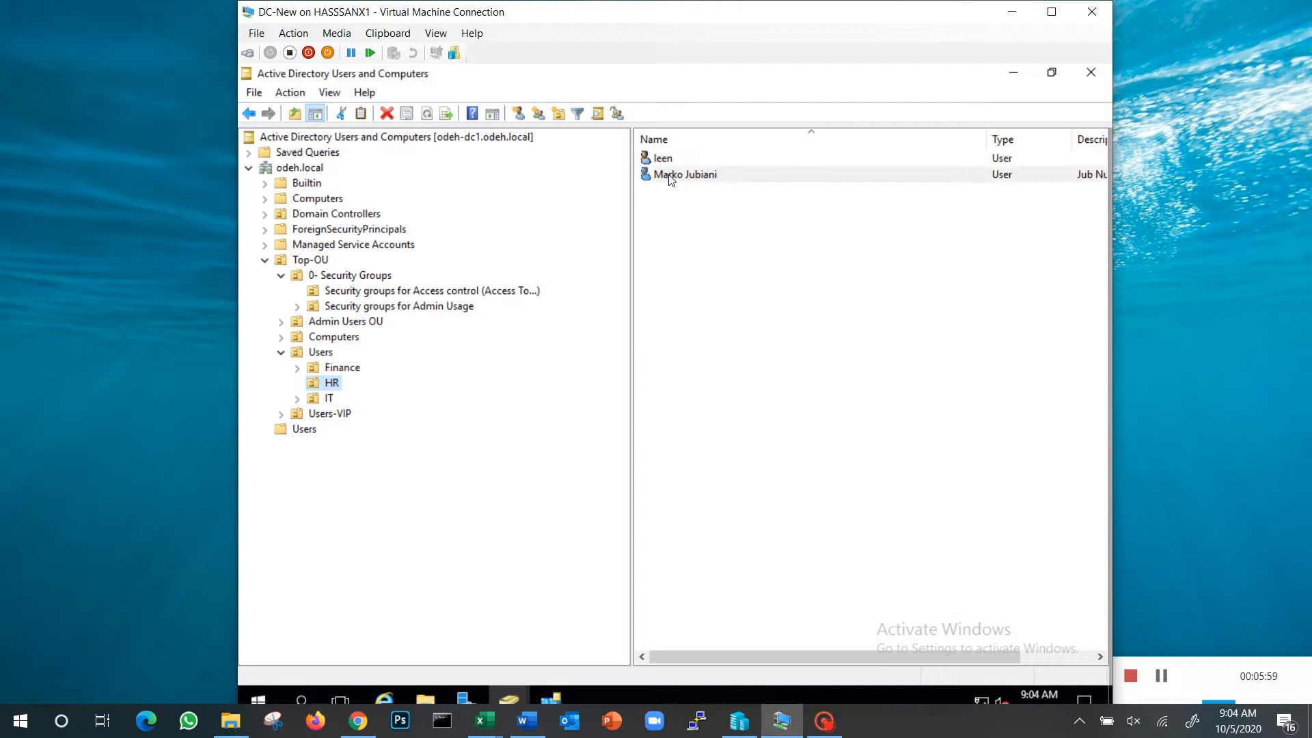
pyautogui.click(723, 411)
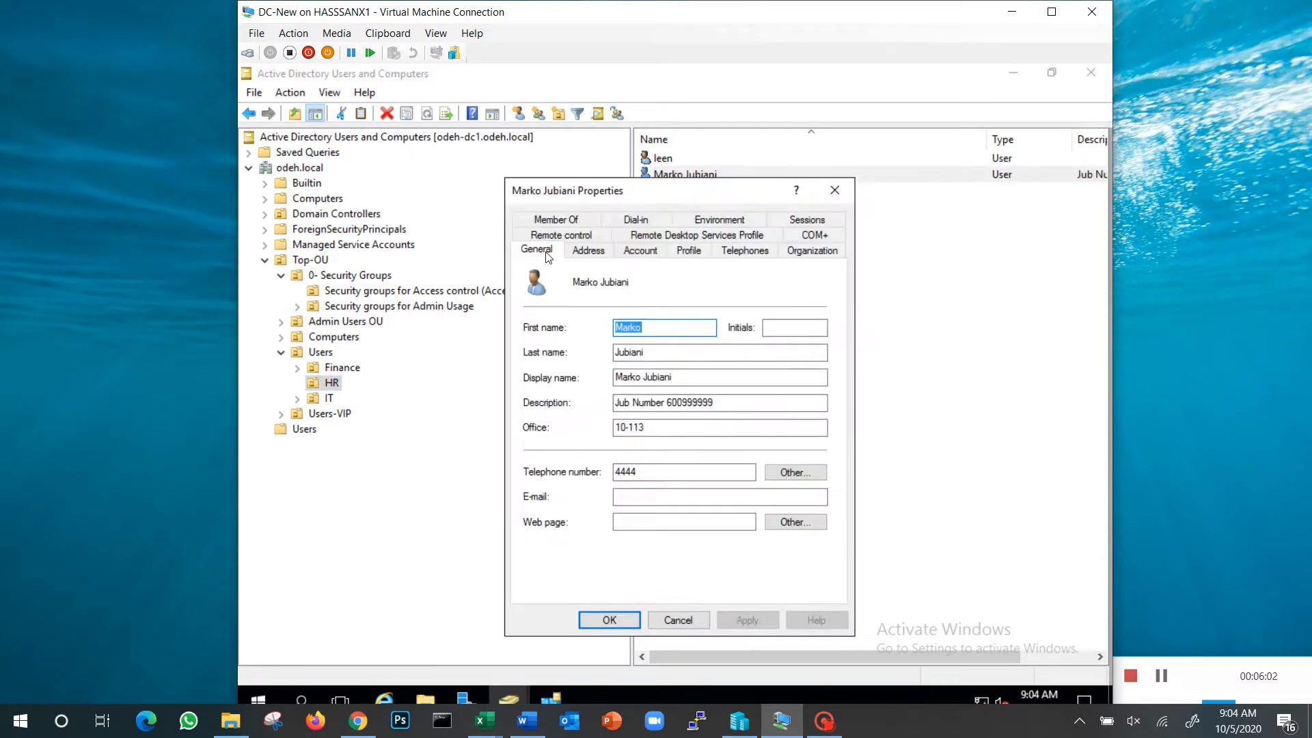
pyautogui.click(568, 220)
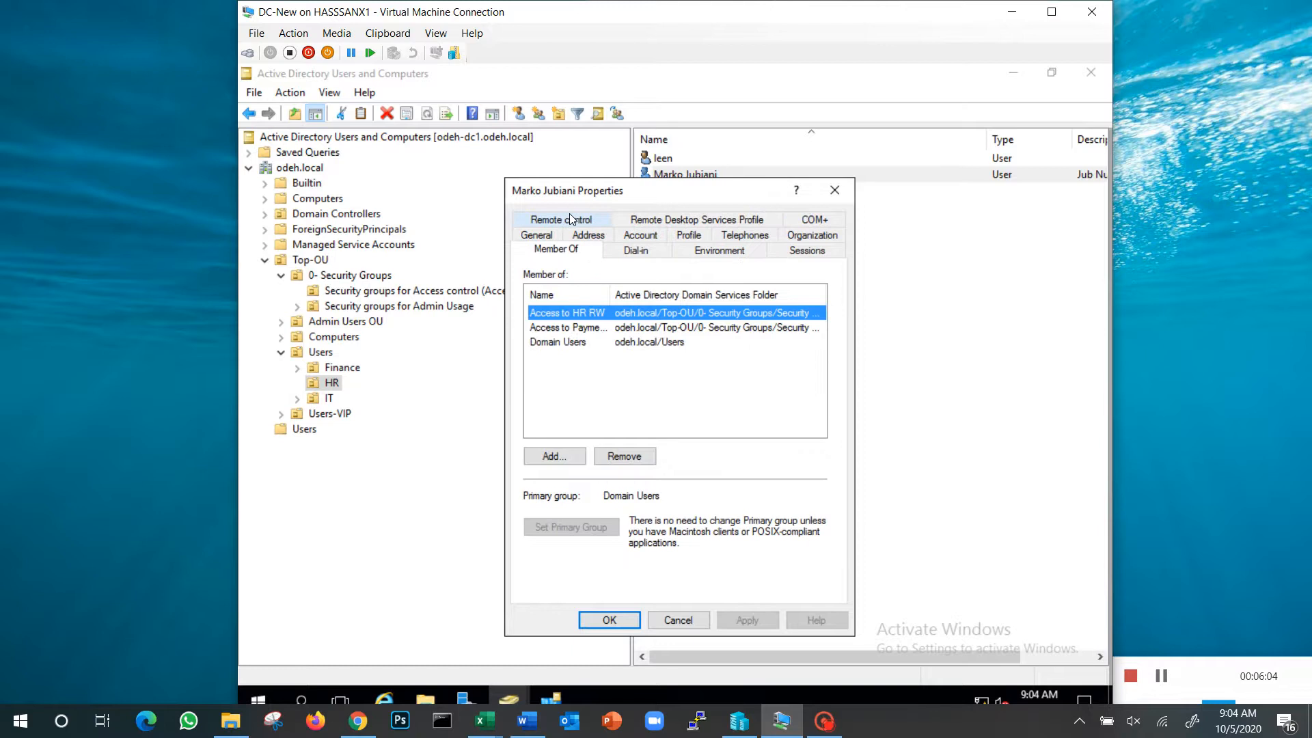
pyautogui.moveTo(611, 294); pyautogui.dragTo(688, 292)
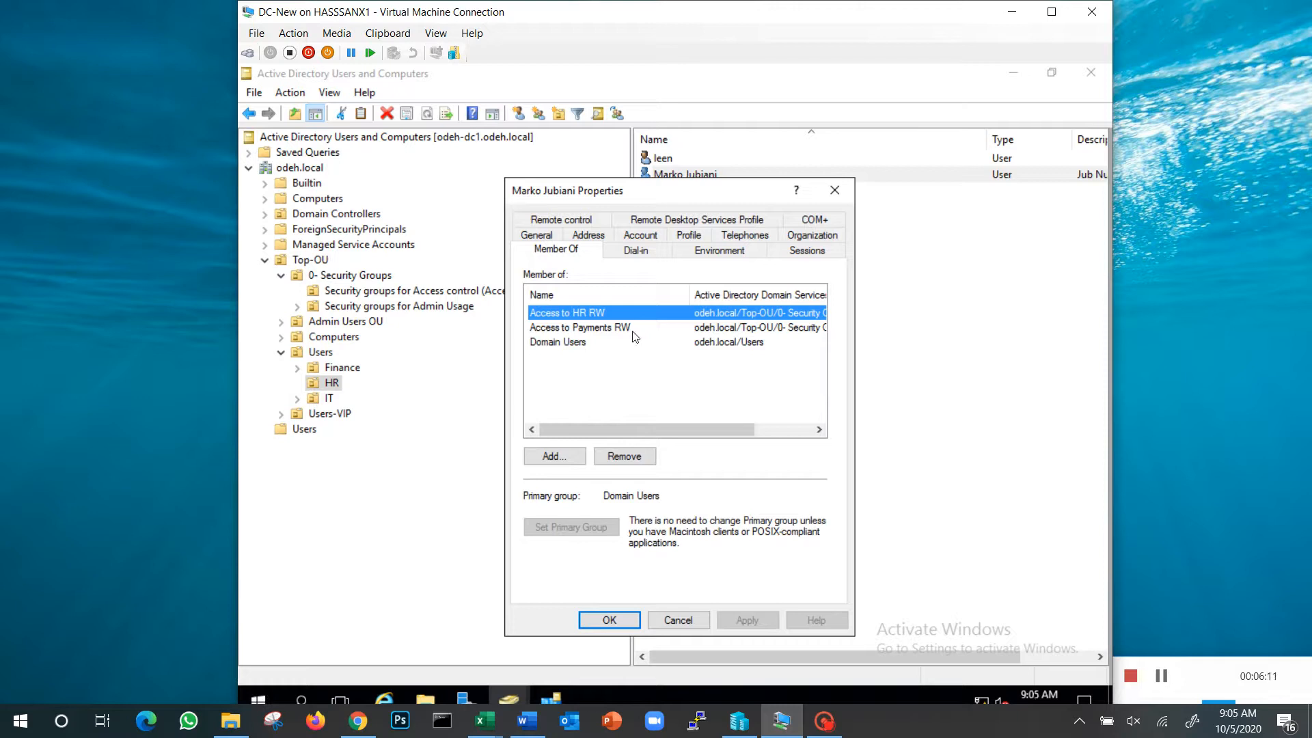
# Add the second HR user to the Access to Project1 R group and save the account's properties
pyautogui.click(554, 459)
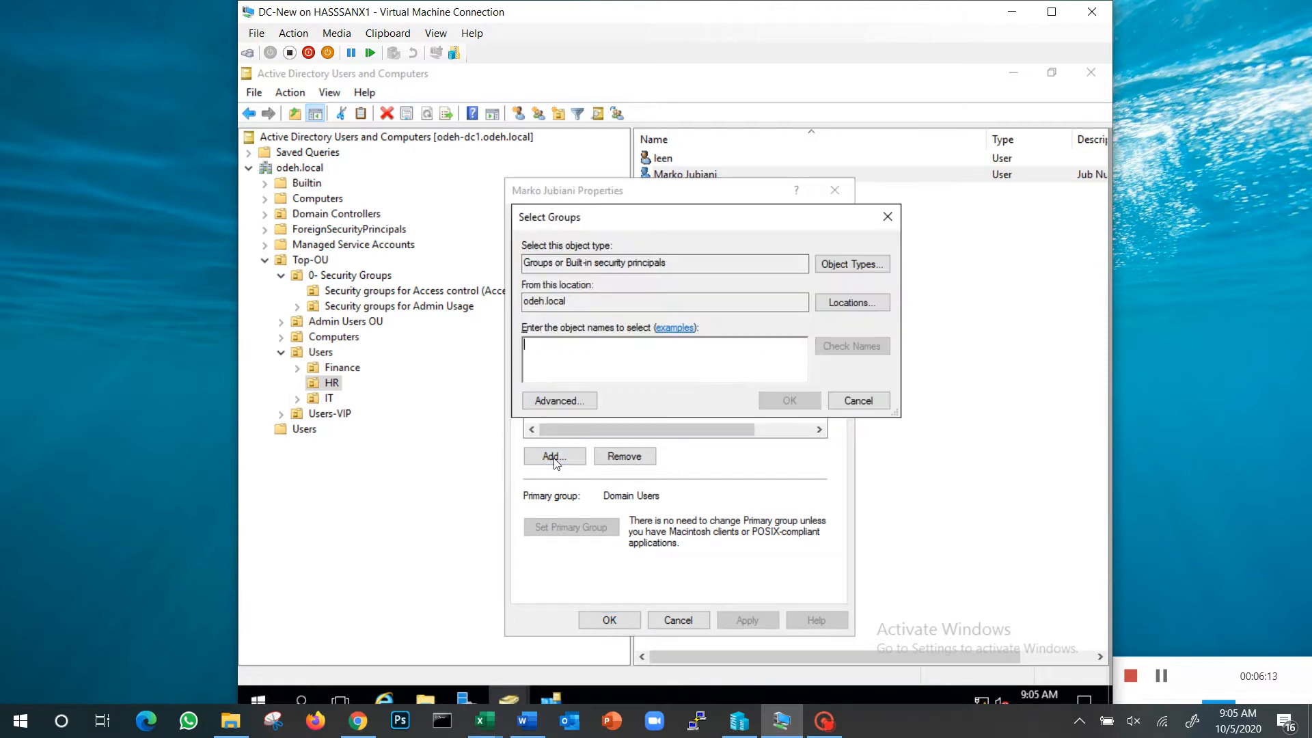
pyautogui.write('access')
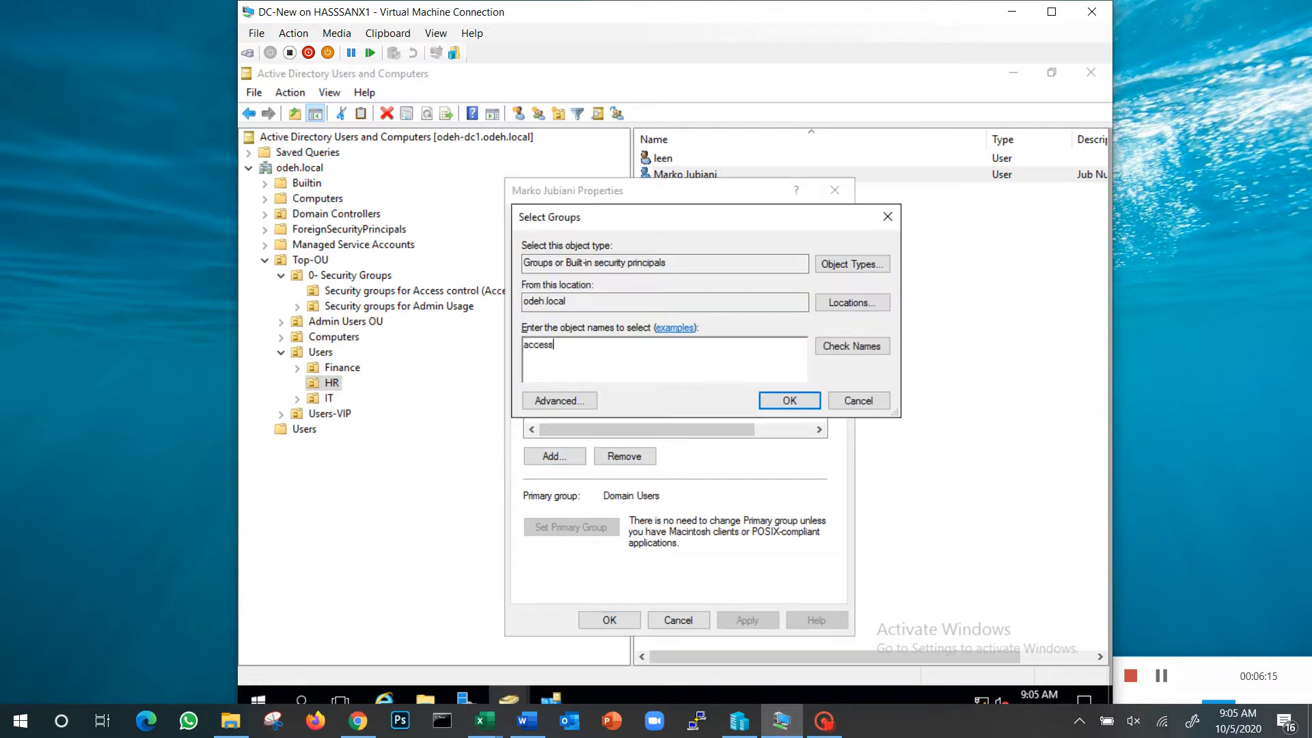
pyautogui.click(847, 345)
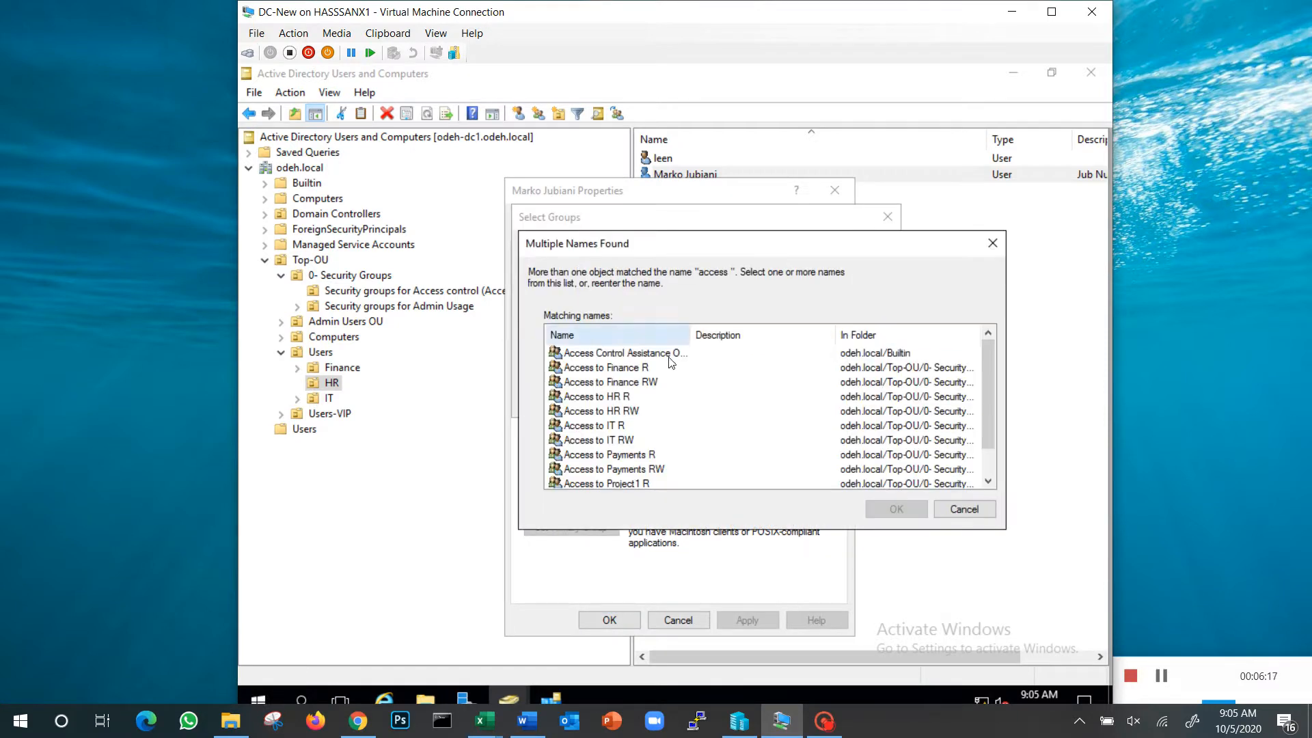
pyautogui.scroll(-1, 648, 410)
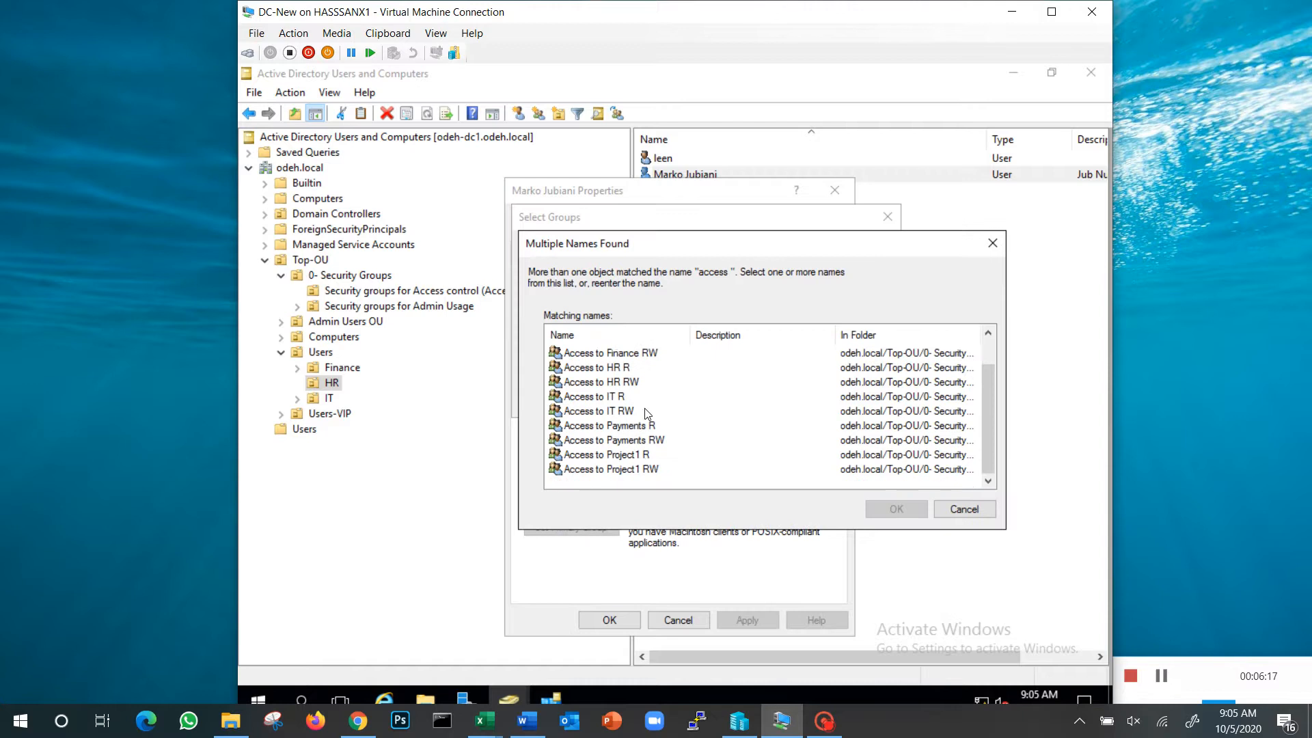
pyautogui.click(617, 455)
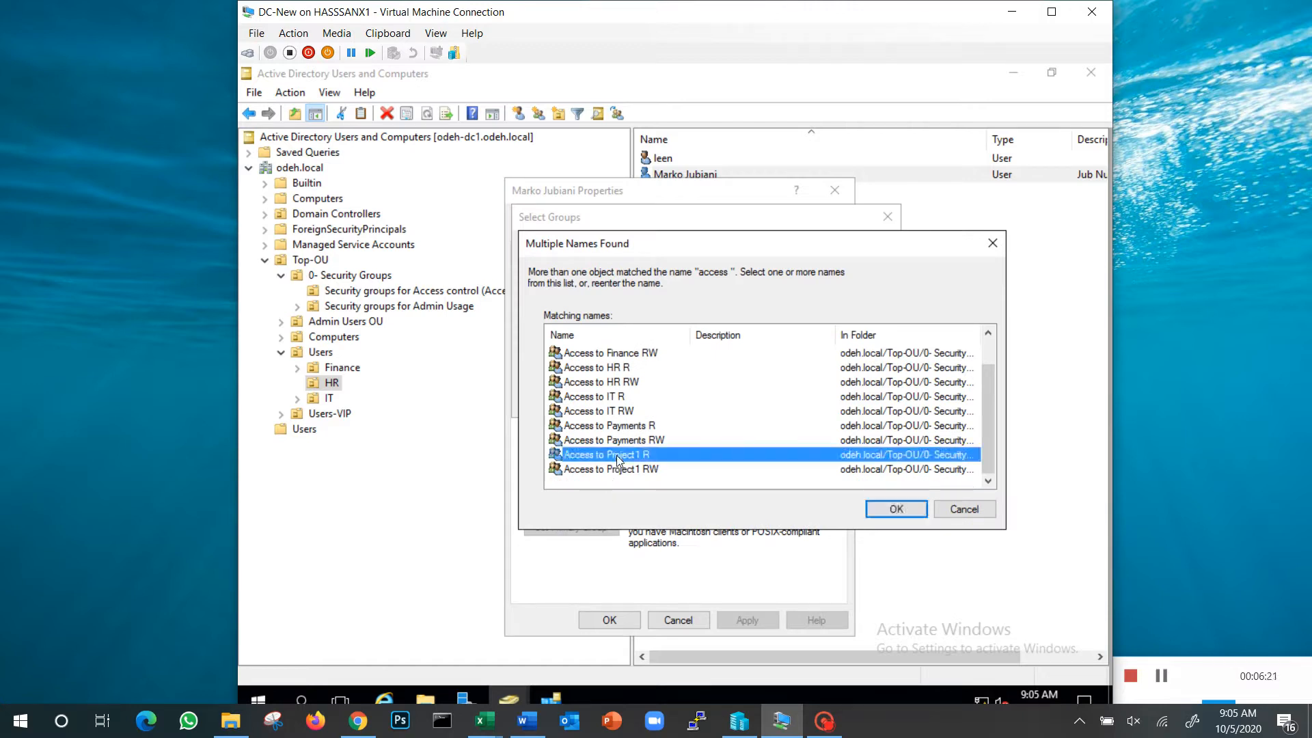
pyautogui.click(910, 511)
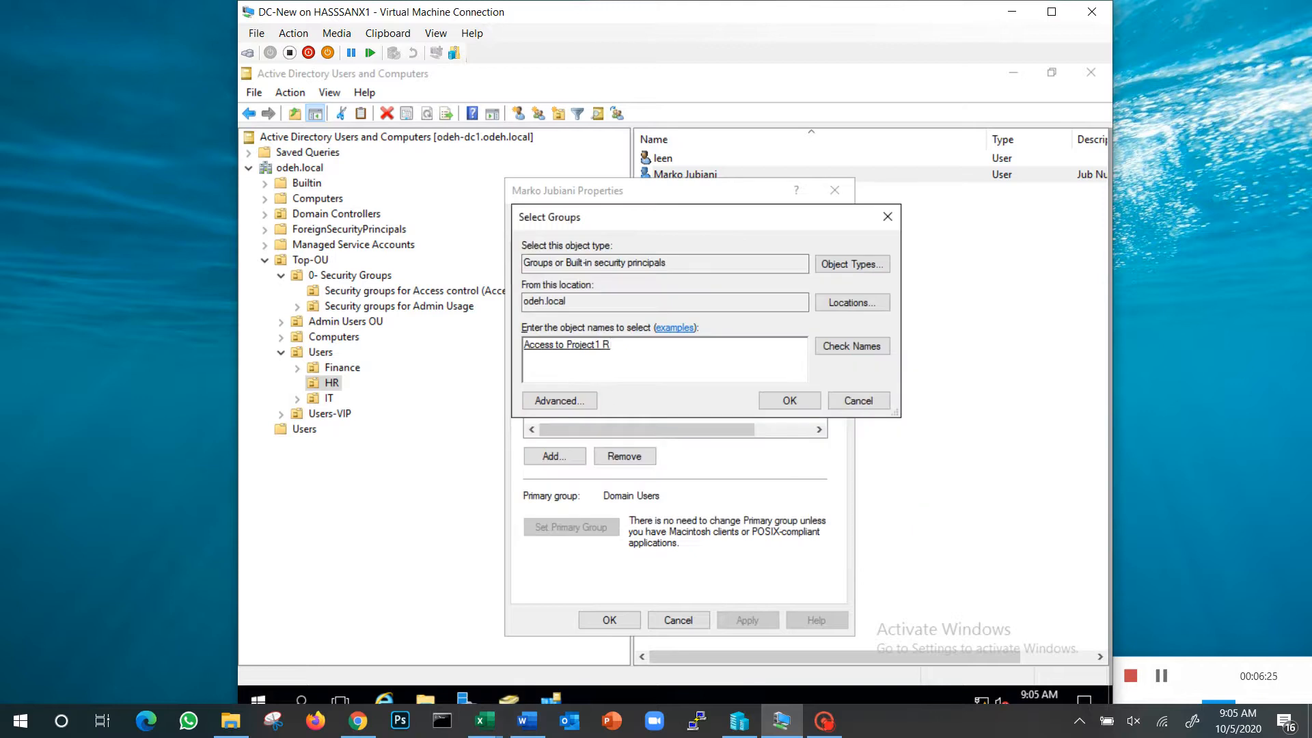
pyautogui.click(789, 400)
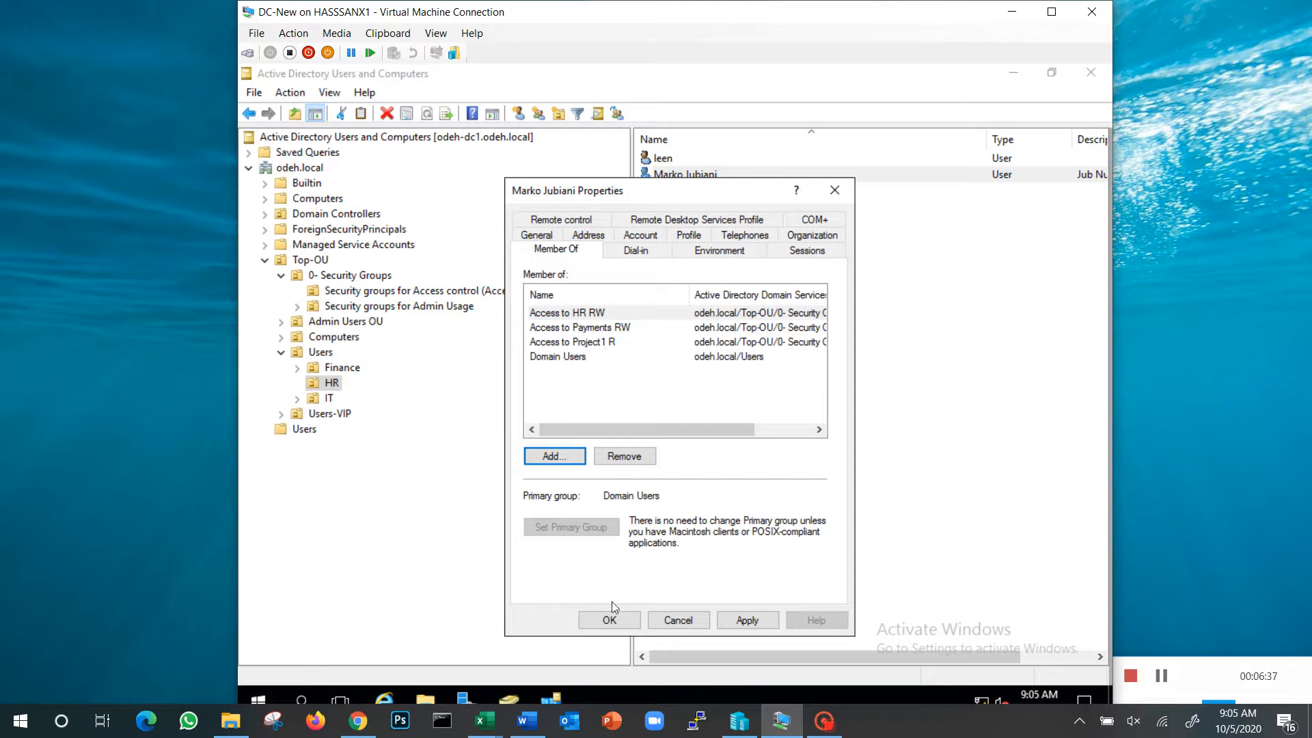
pyautogui.click(609, 619)
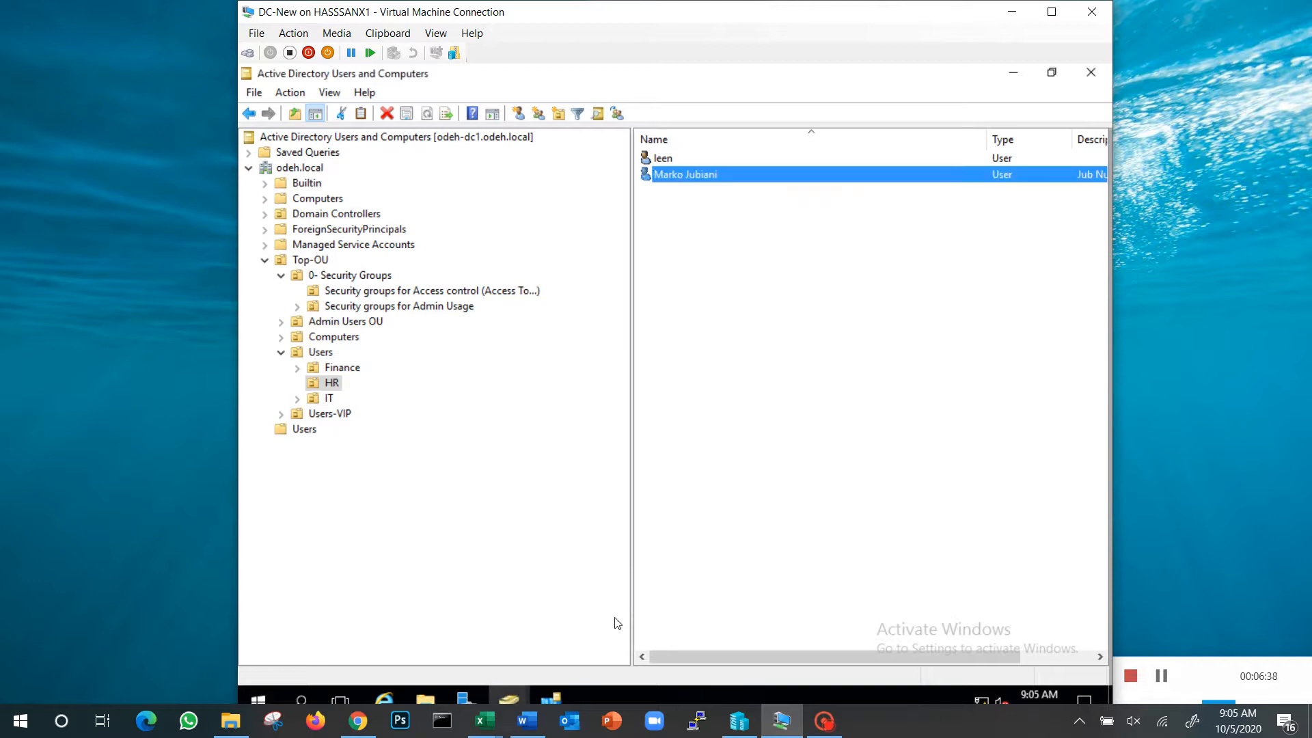
# Switch to Hyper-V Manager, connect to the PC1-New virtual machine and start it
pyautogui.click(738, 720)
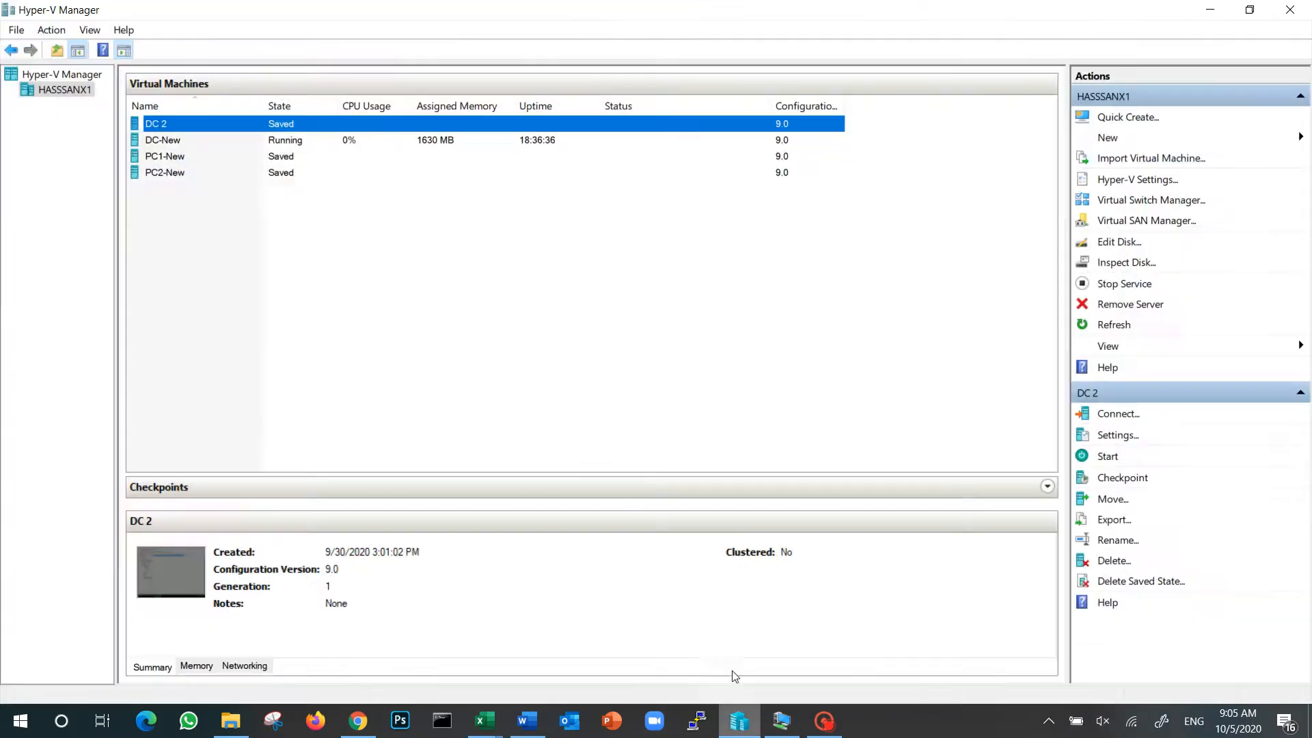
pyautogui.doubleClick(183, 156)
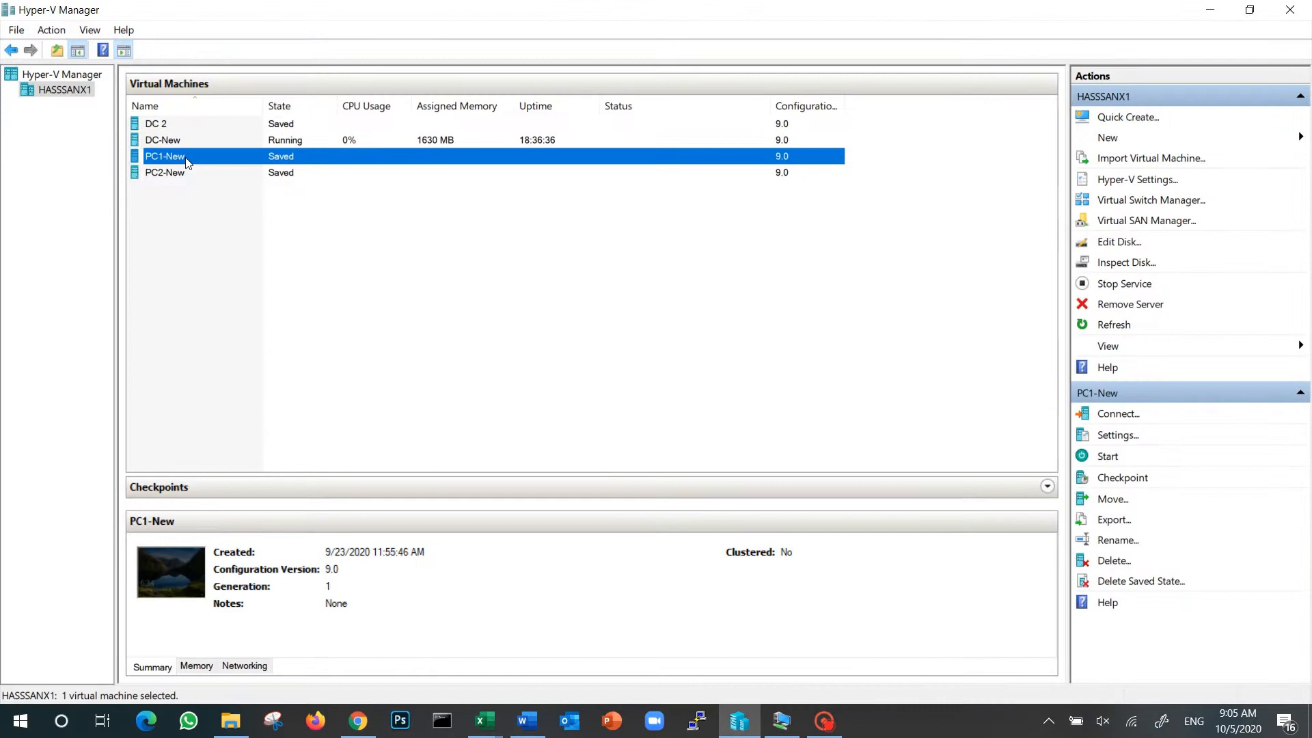
pyautogui.click(294, 302)
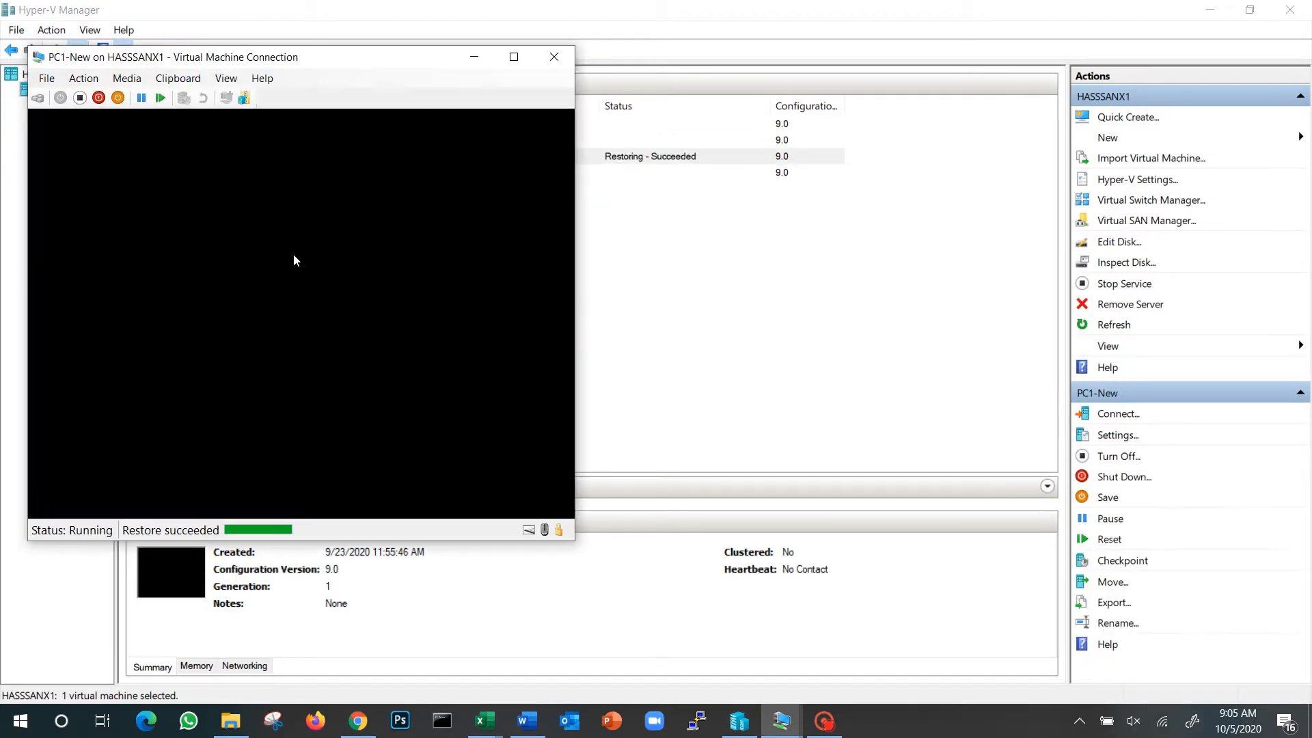
# Sign in to PC1-New by entering the second HR user's account password, and close the open hr folder window
pyautogui.click(37, 99)
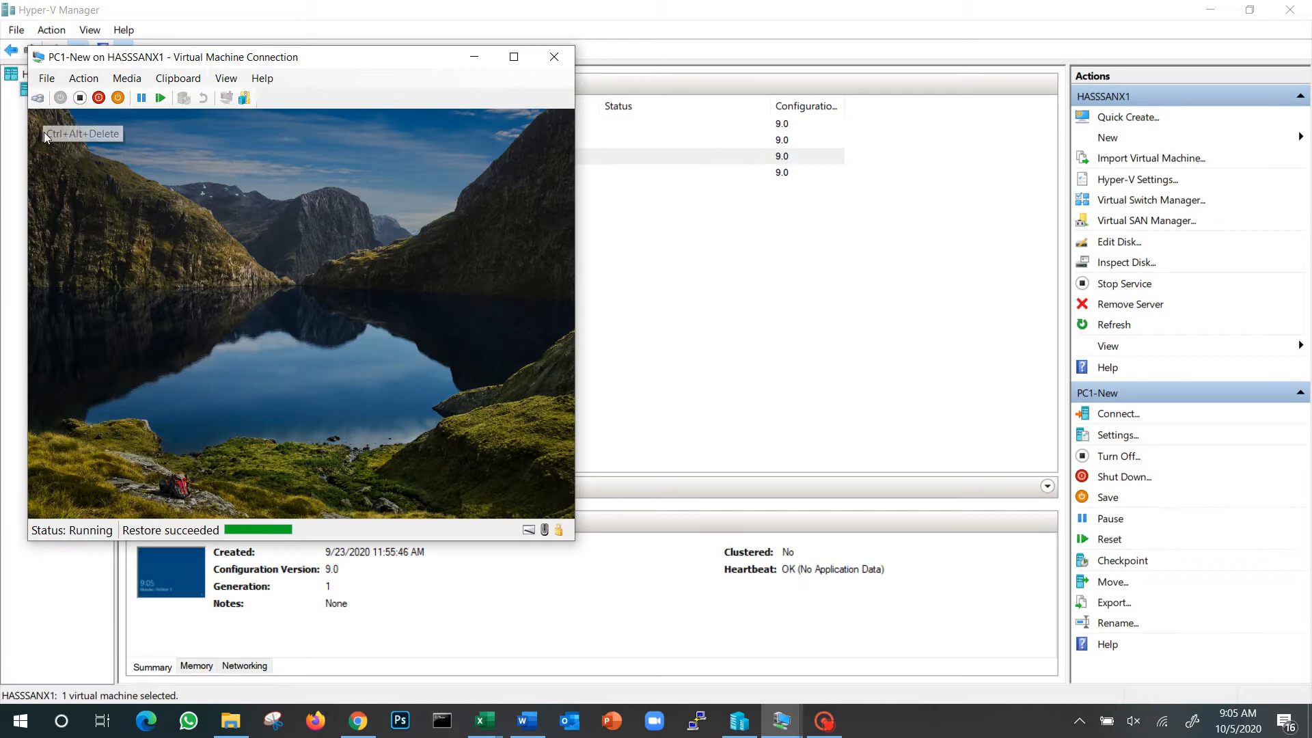
pyautogui.write('123')
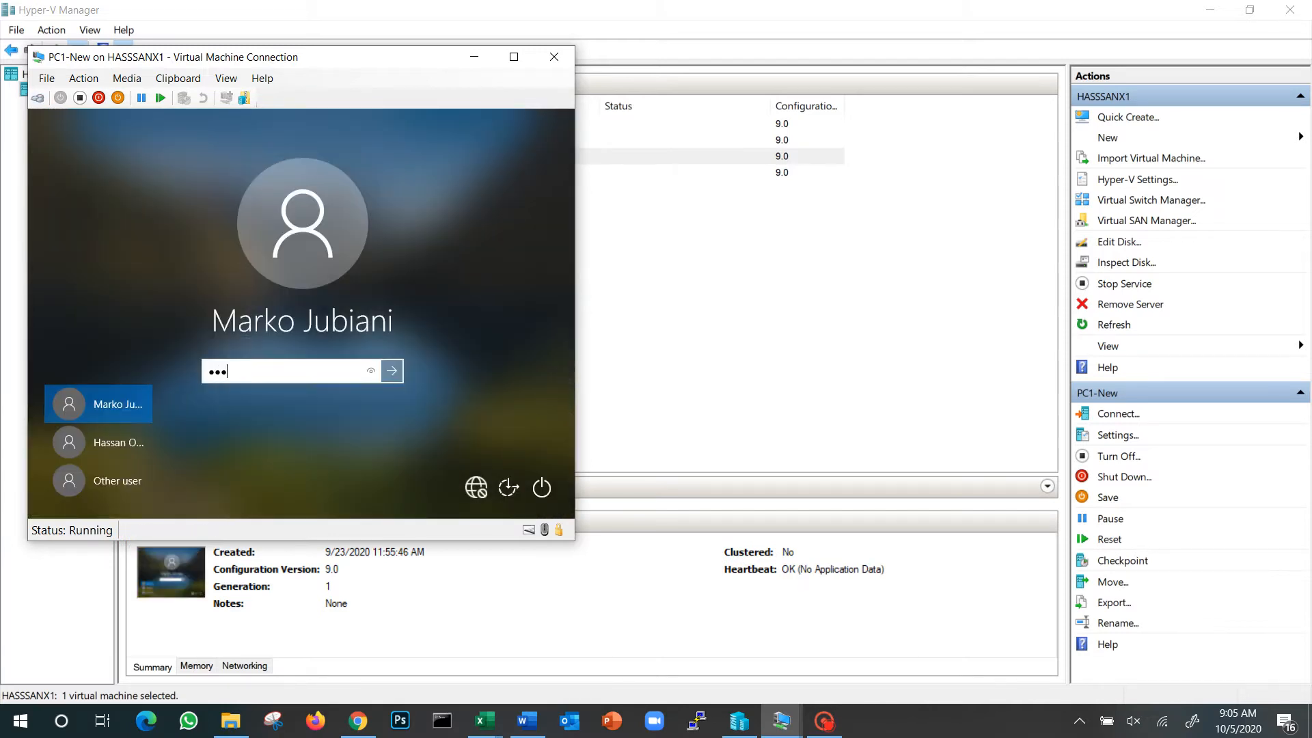
pyautogui.write('••••••')
pyautogui.press('Return')
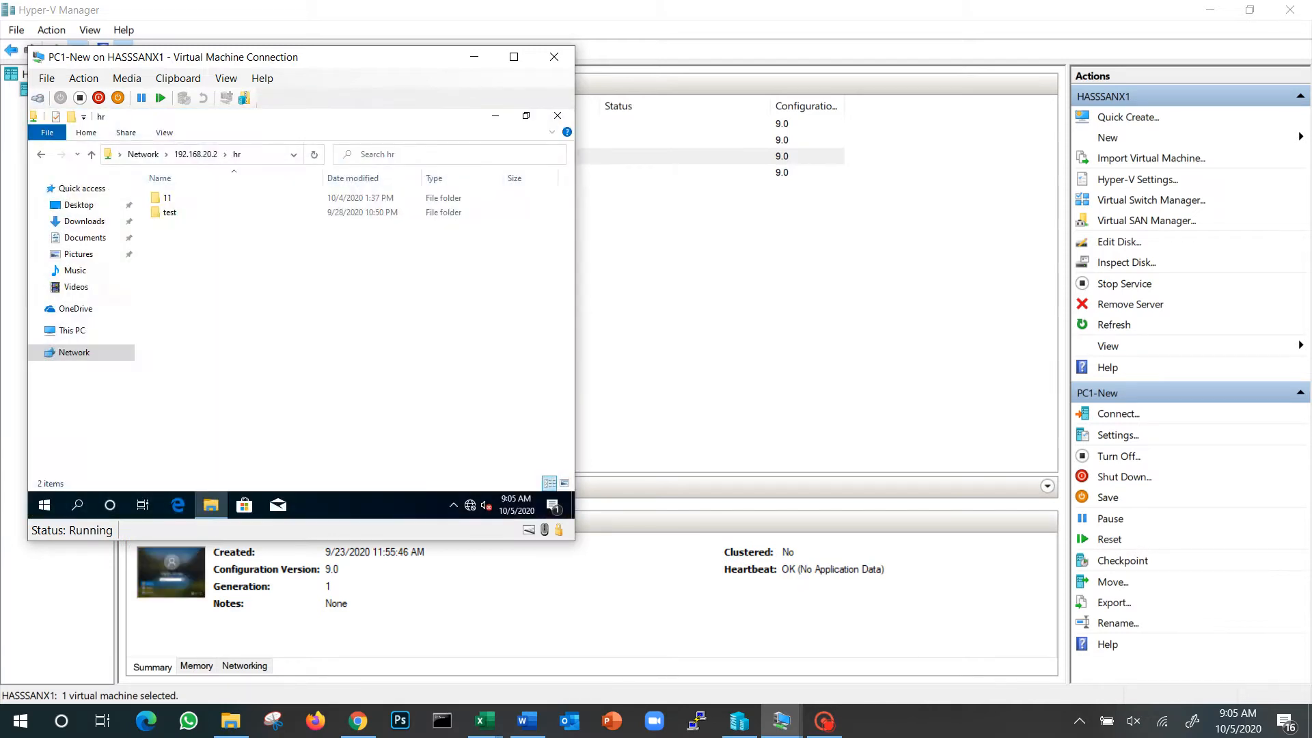
pyautogui.click(557, 116)
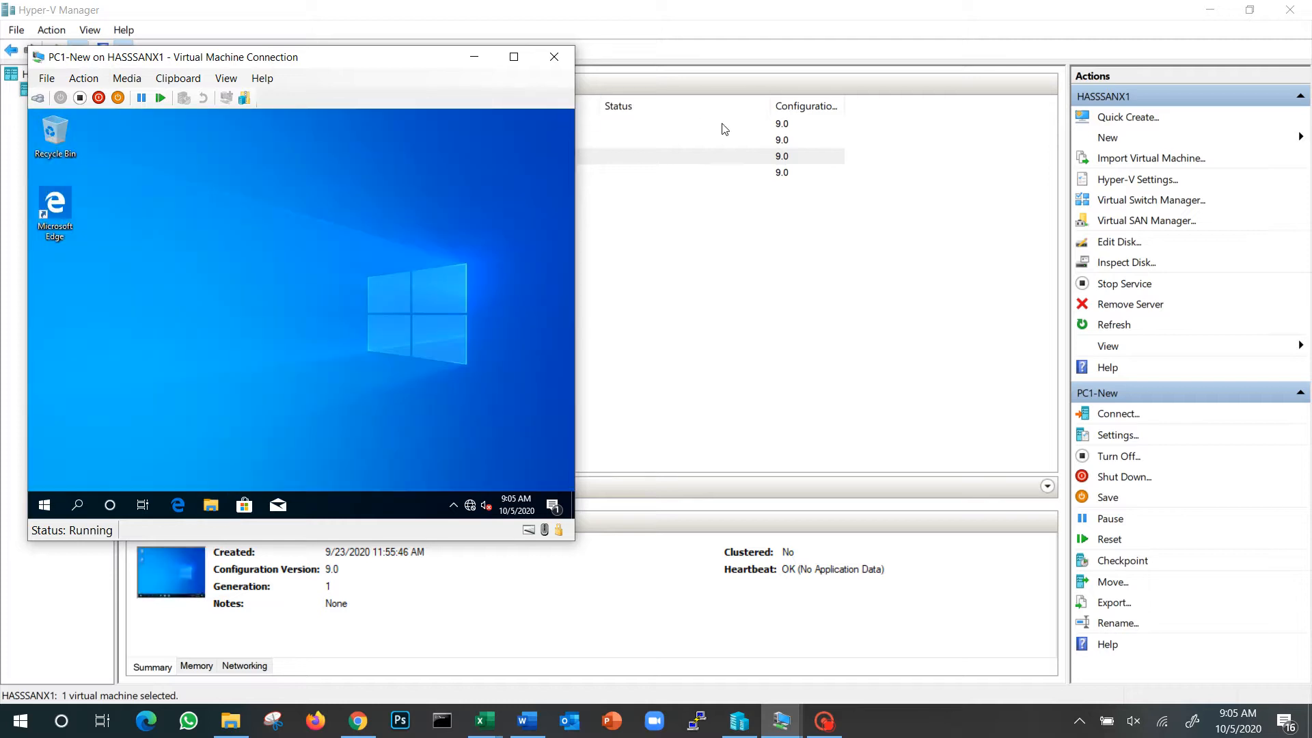
# Switch to DC-New, minimize Active Directory Users and Computers, and arrange the Share_folder and DC-New windows so the PC1-New desktop is accessible alongside
pyautogui.click(774, 723)
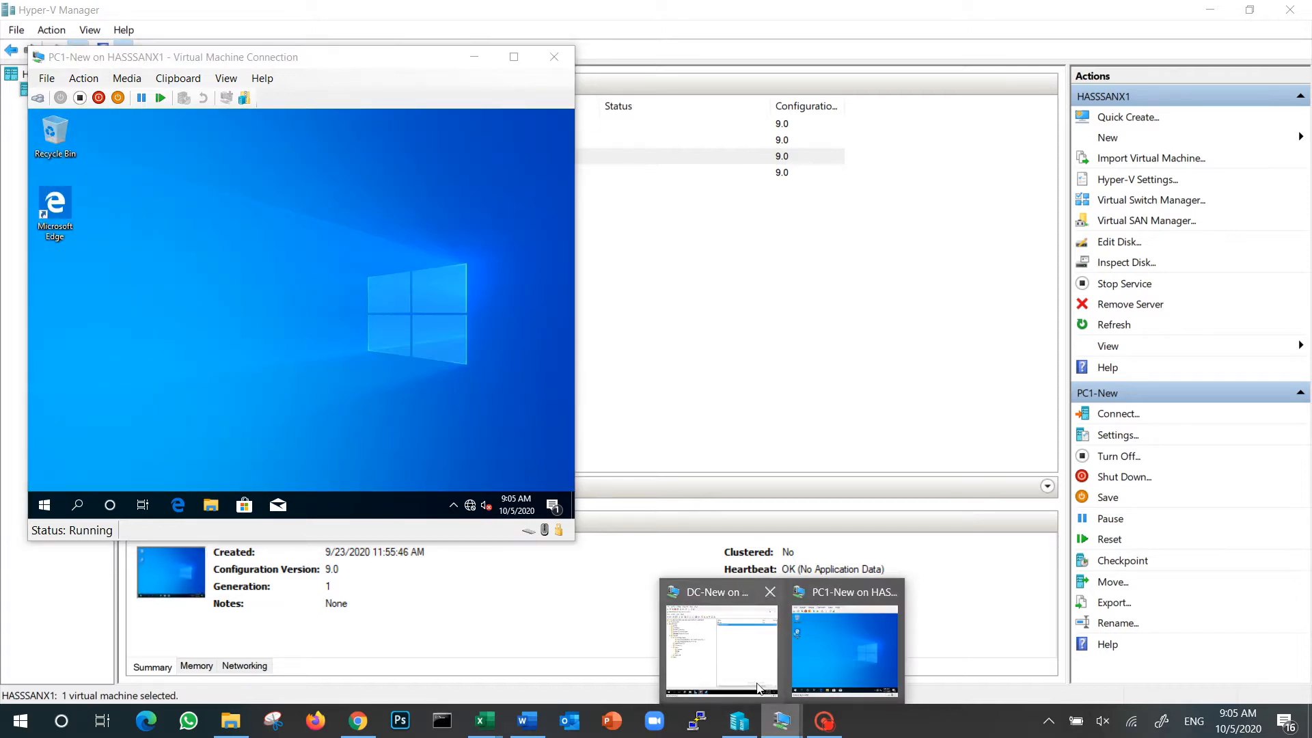
pyautogui.click(745, 680)
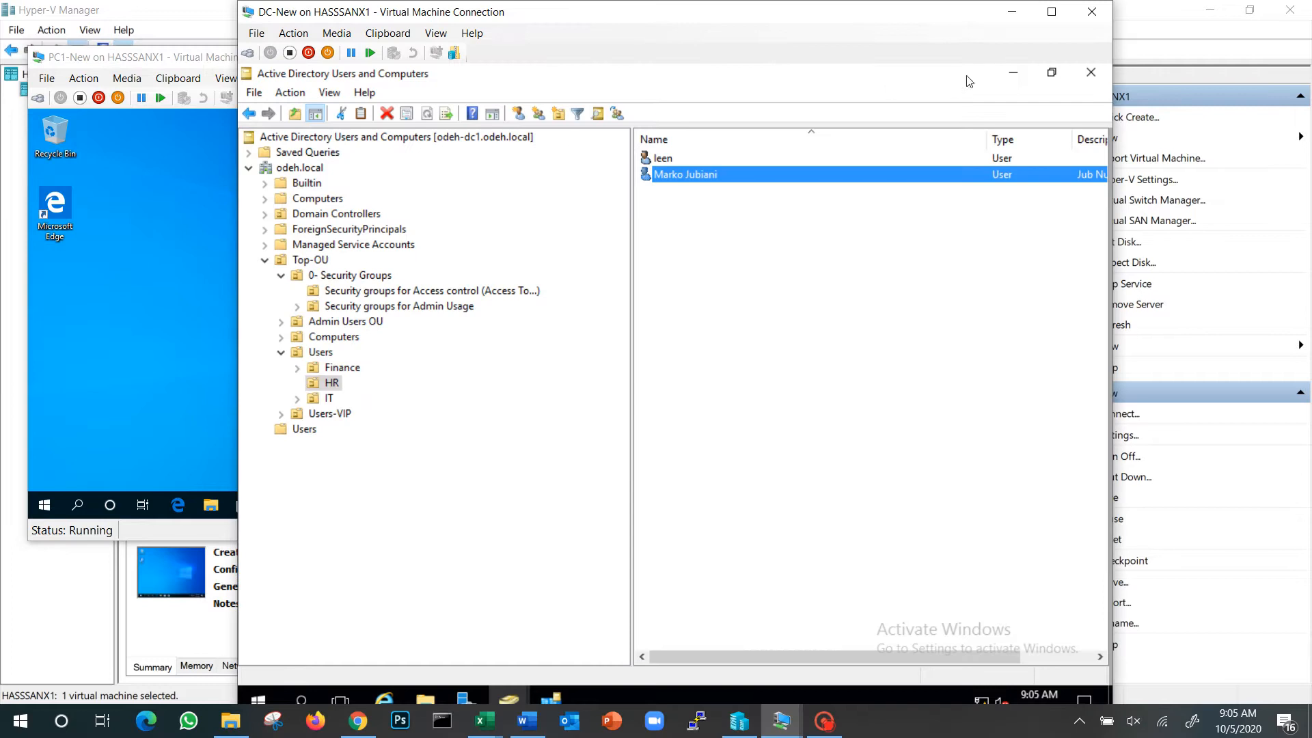
pyautogui.click(1011, 73)
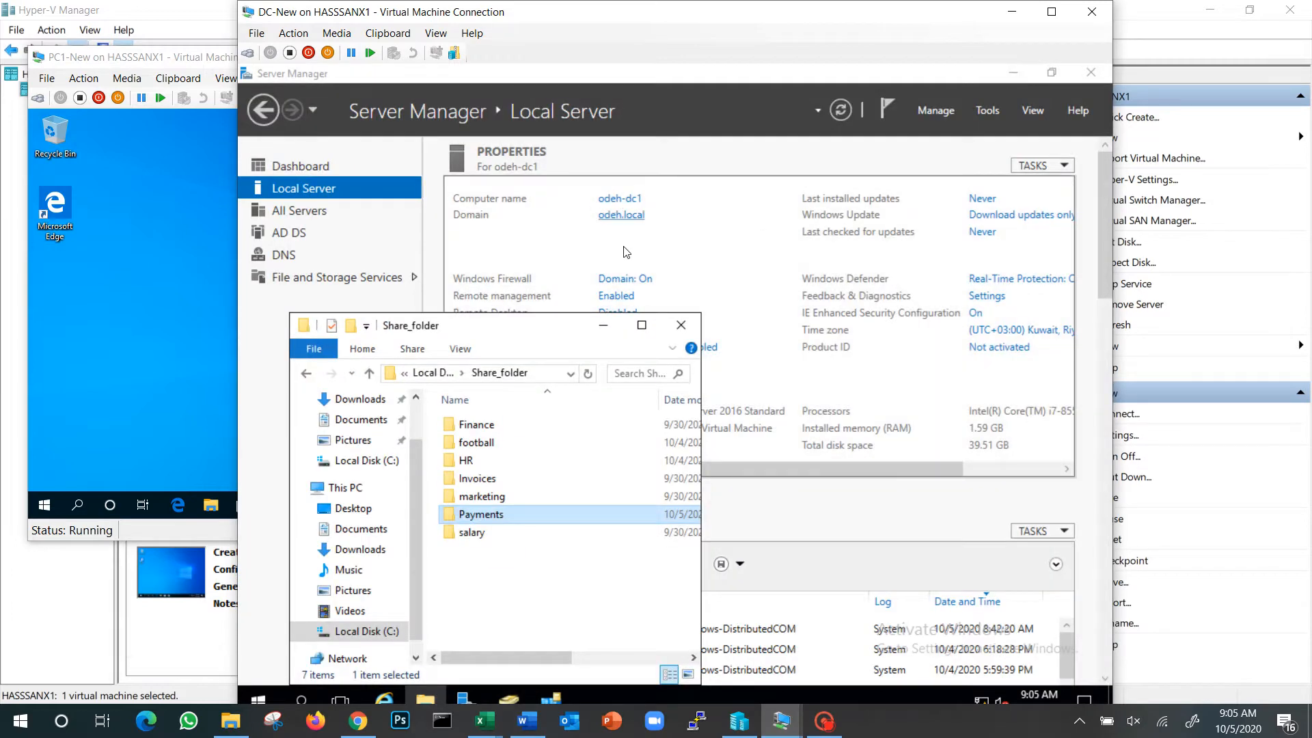
pyautogui.moveTo(563, 319); pyautogui.dragTo(983, 236)
pyautogui.moveTo(685, 16); pyautogui.dragTo(914, 39)
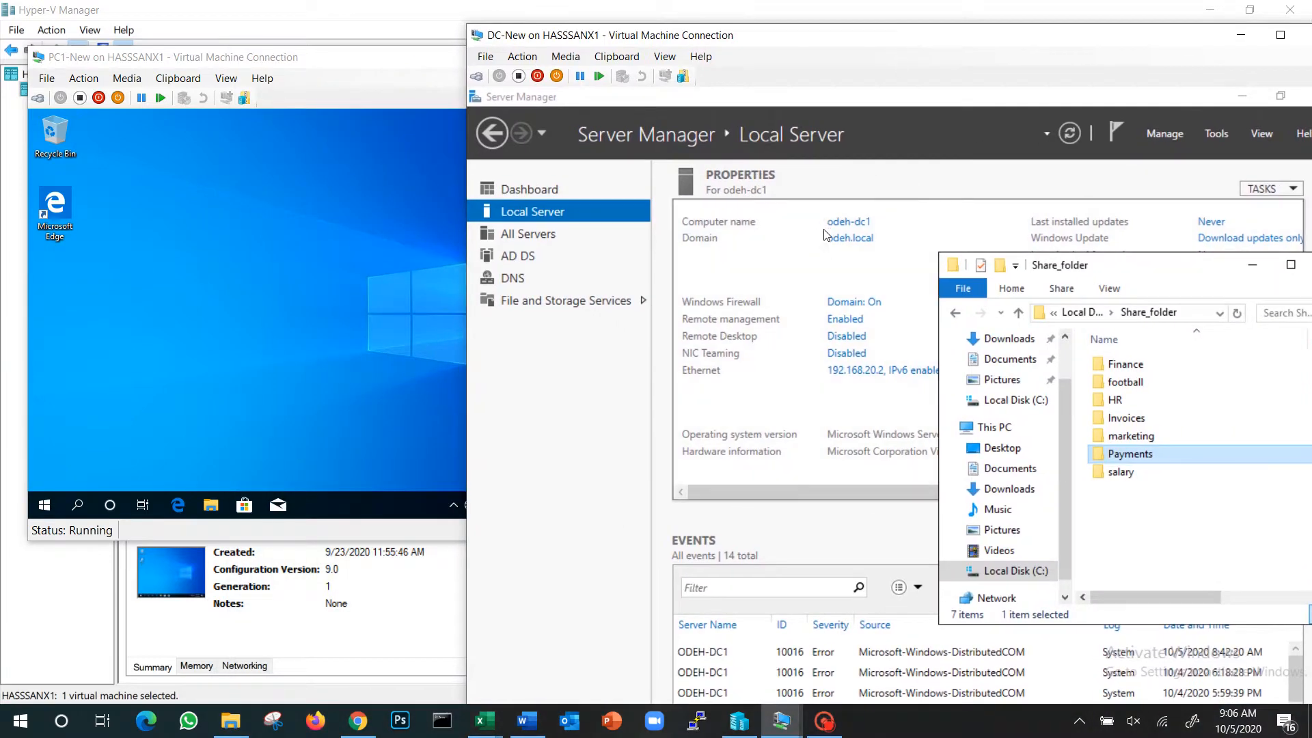
# On PC1-New, open the server's network shares at \\odeh-dc1
pyautogui.click(45, 506)
pyautogui.write('\\odeh')
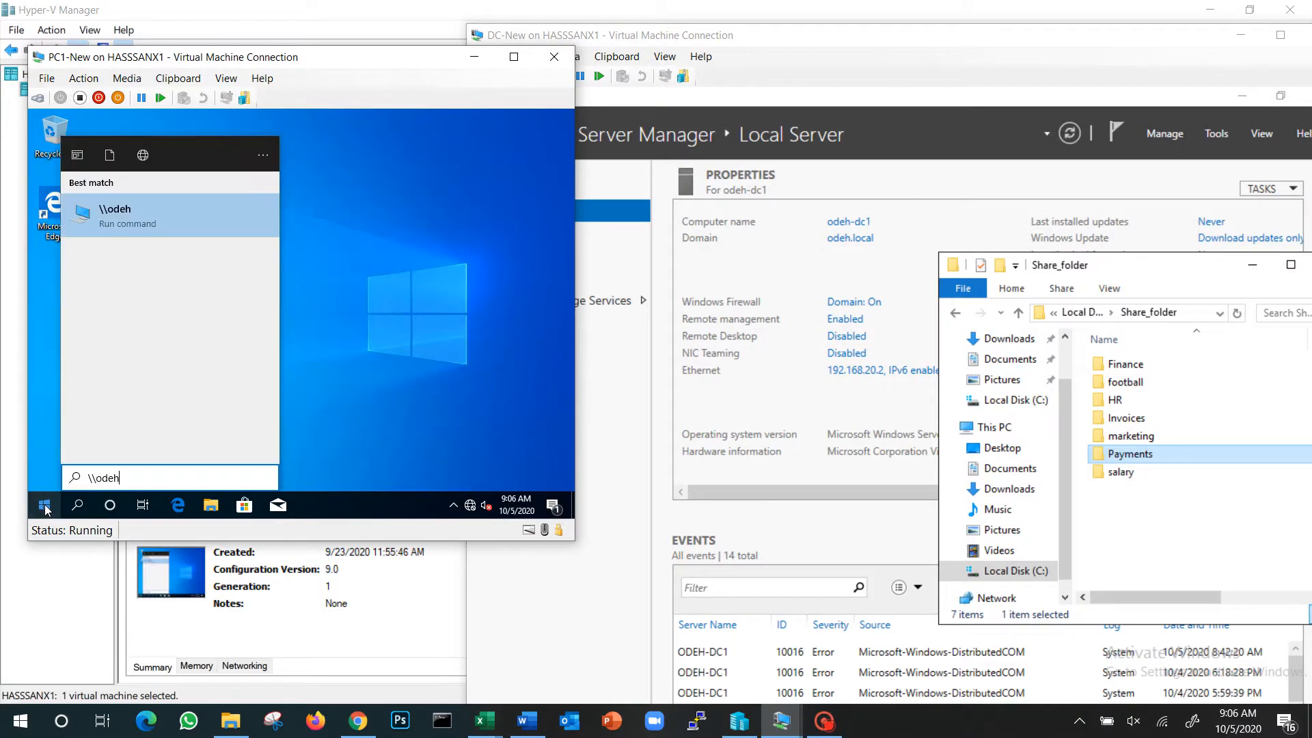
pyautogui.write('-dc1')
pyautogui.press('Return')
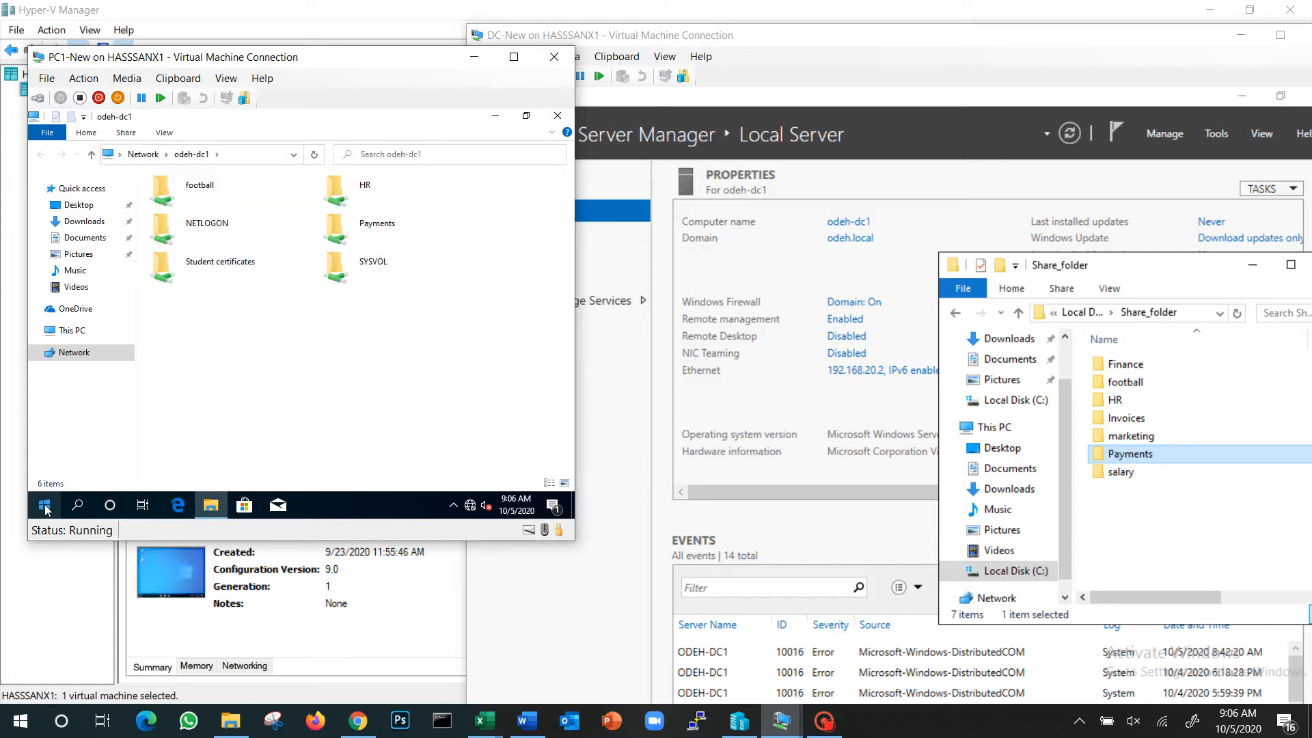
pyautogui.click(44, 506)
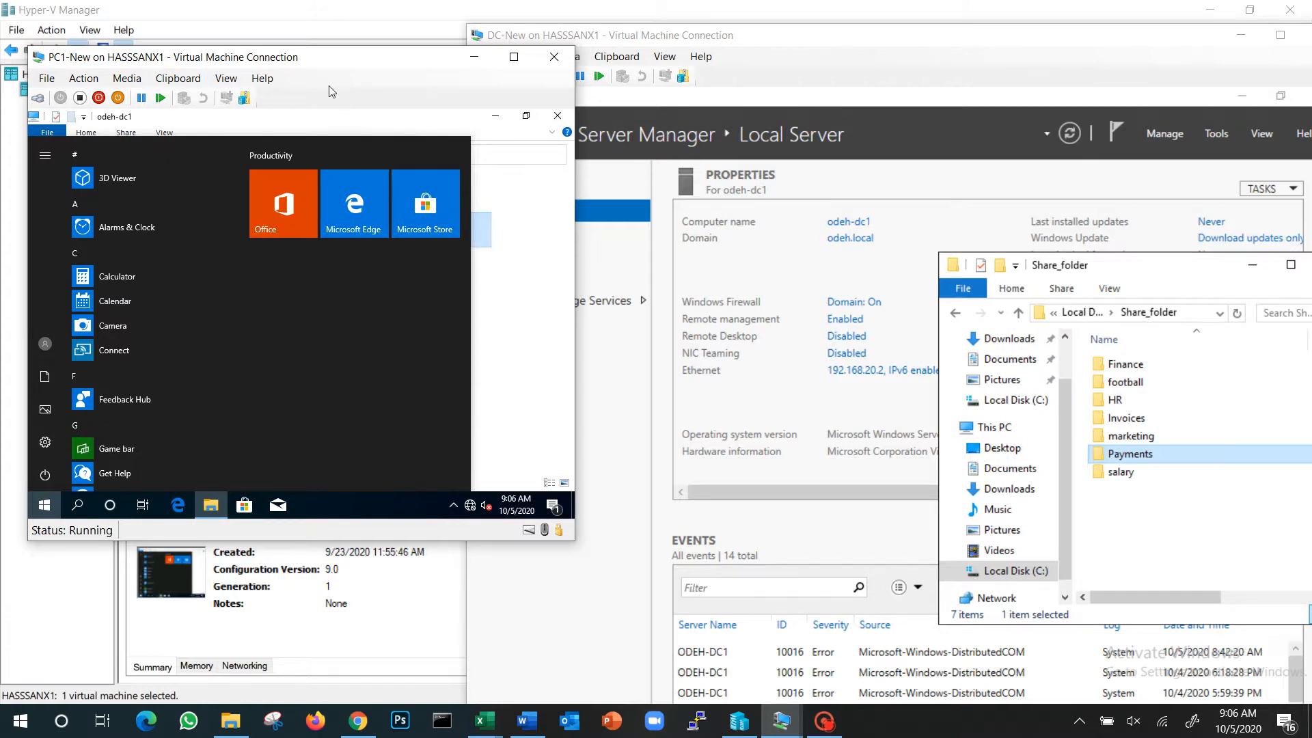
pyautogui.click(44, 505)
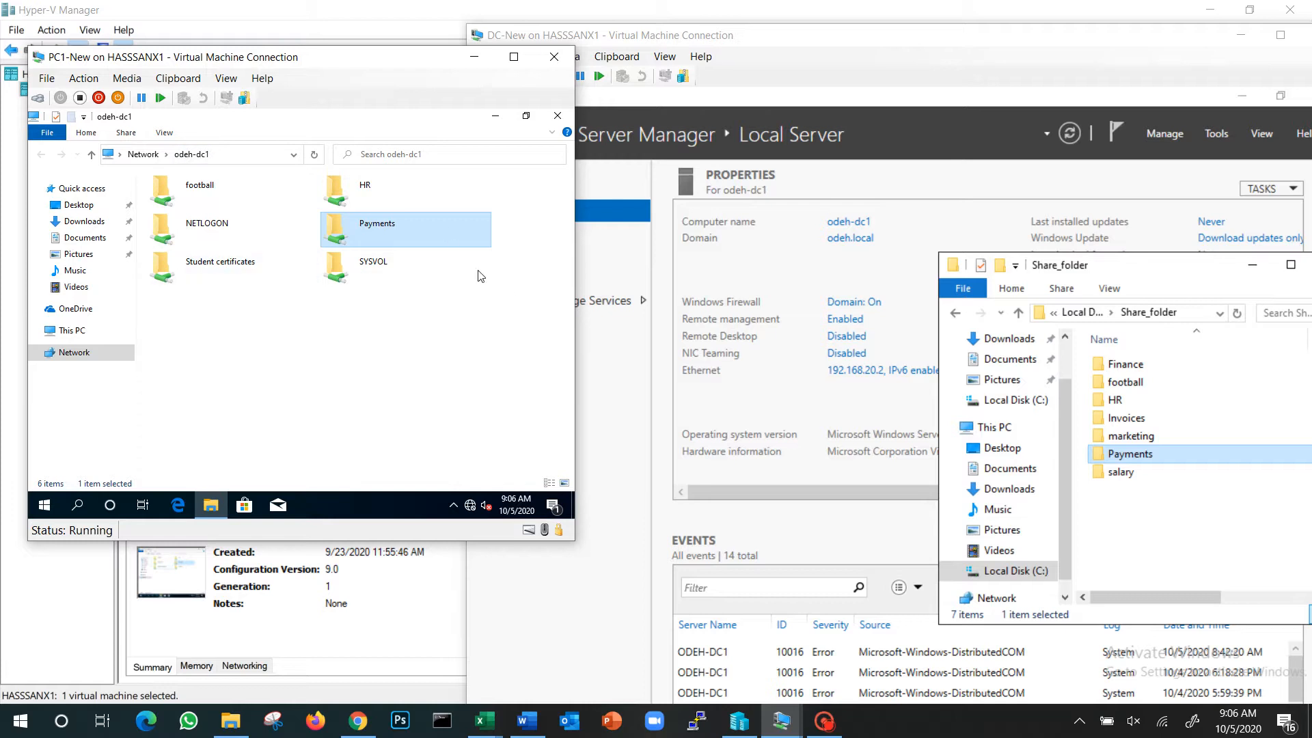
# Test write access by creating a folder named ttt in the Payments share, and return to the odeh-dc1 share list
pyautogui.doubleClick(400, 227)
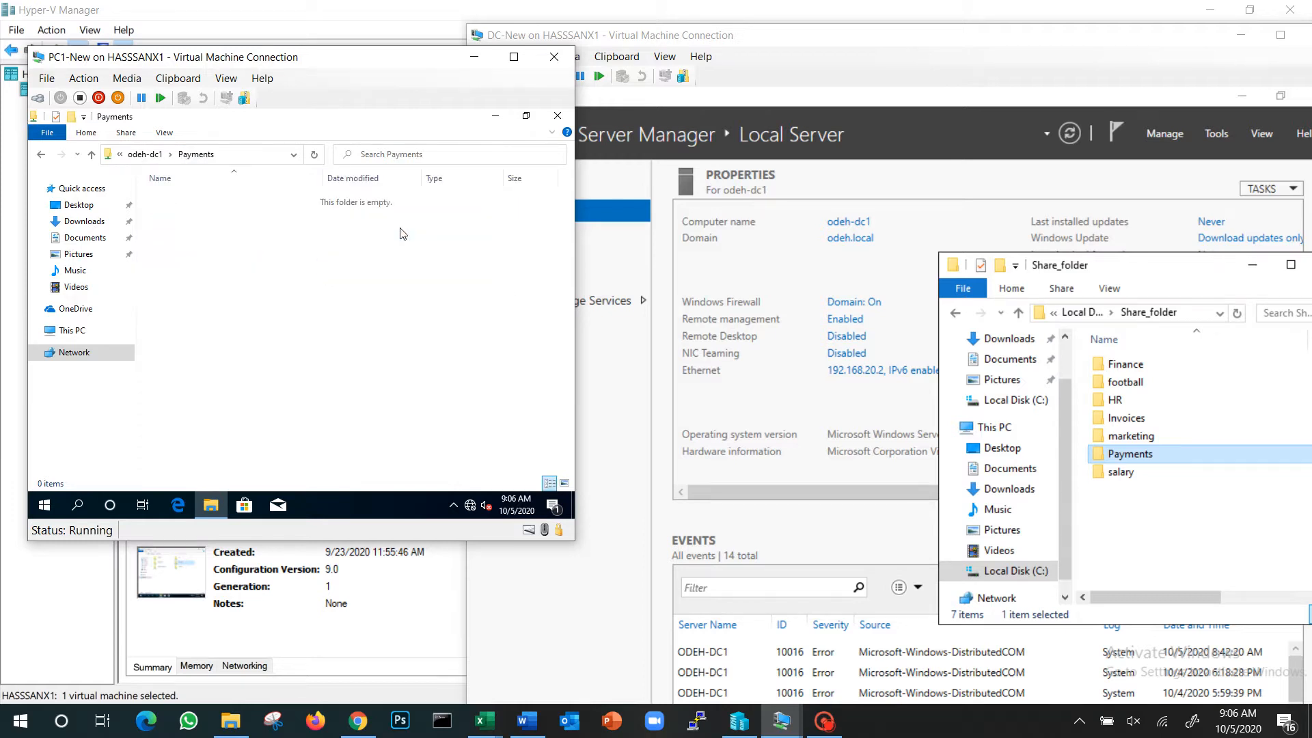
pyautogui.rightClick(203, 247)
pyautogui.moveTo(315, 380)
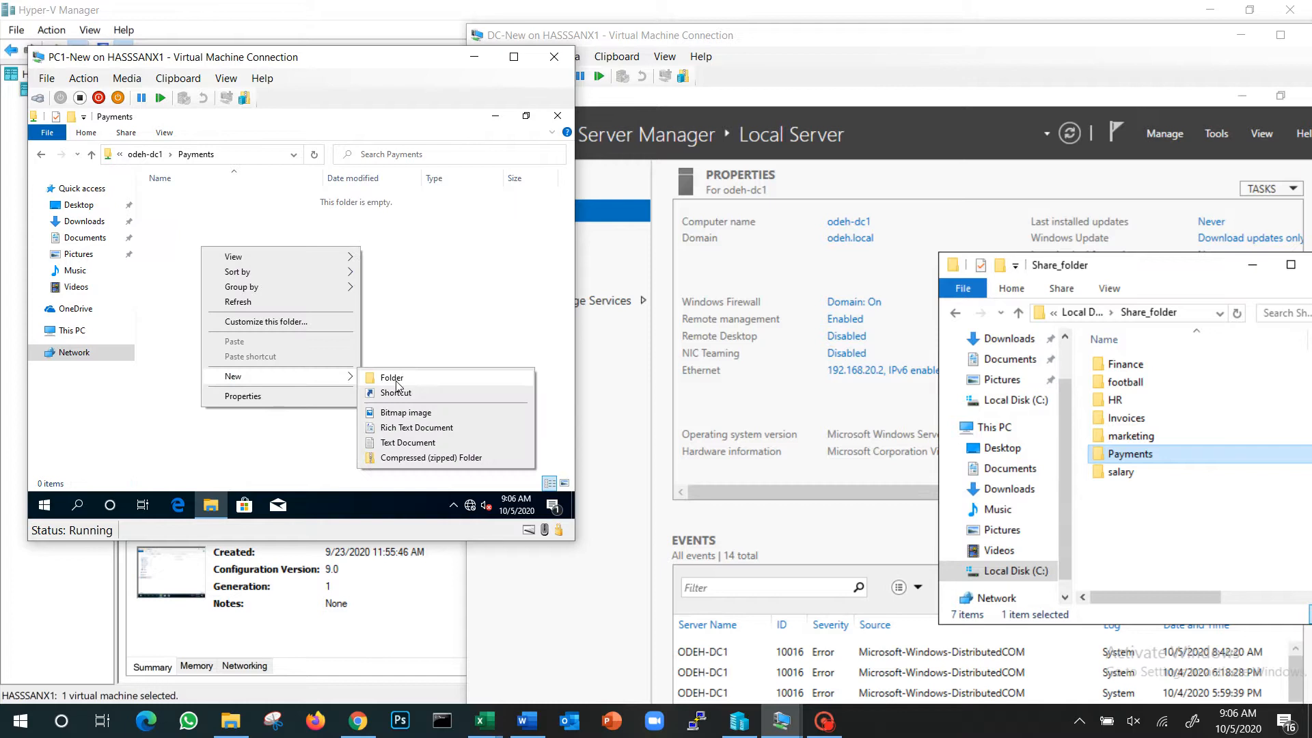
pyautogui.click(399, 380)
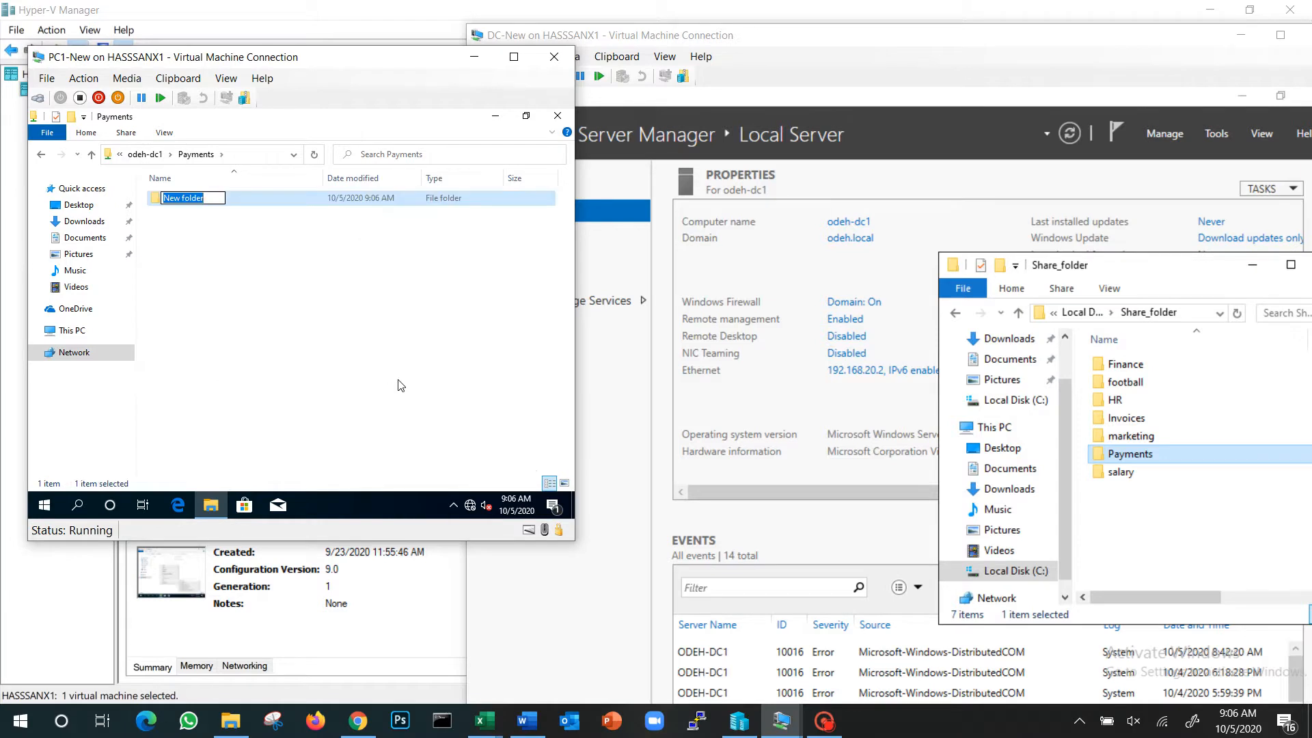
pyautogui.write('ttt')
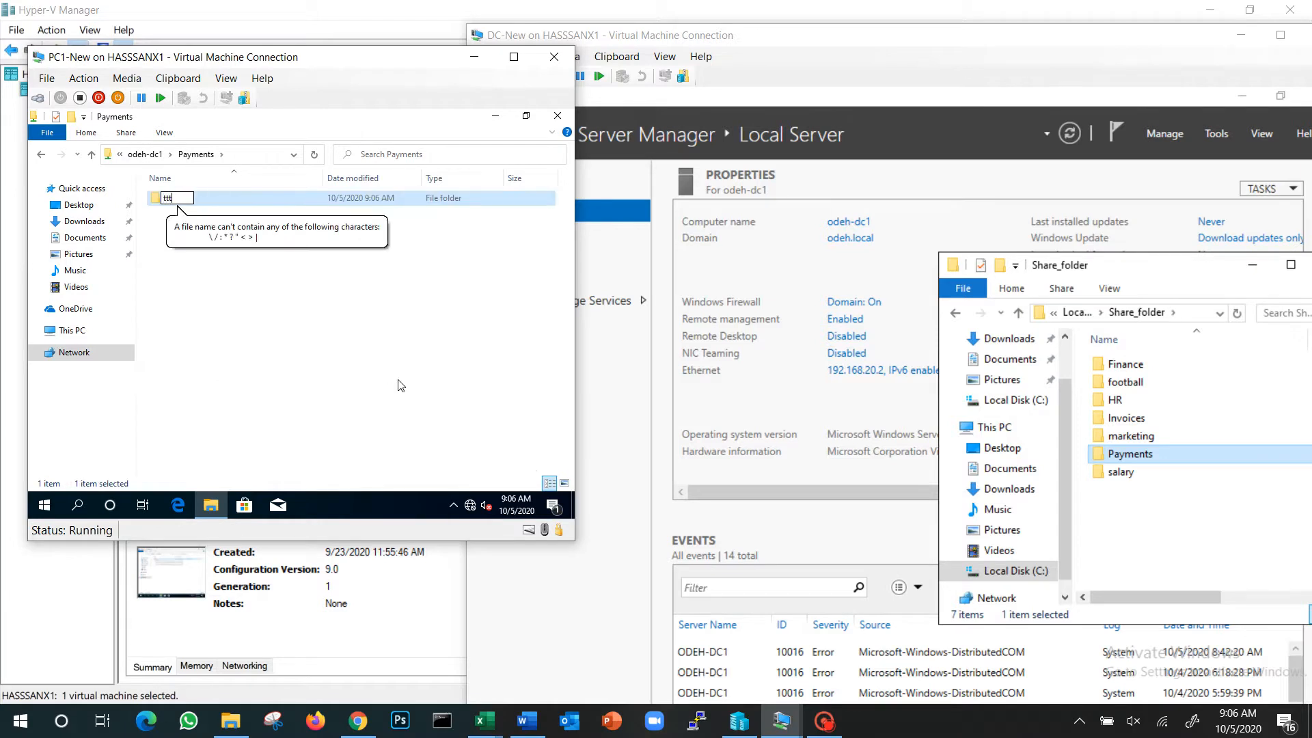
pyautogui.press('Return')
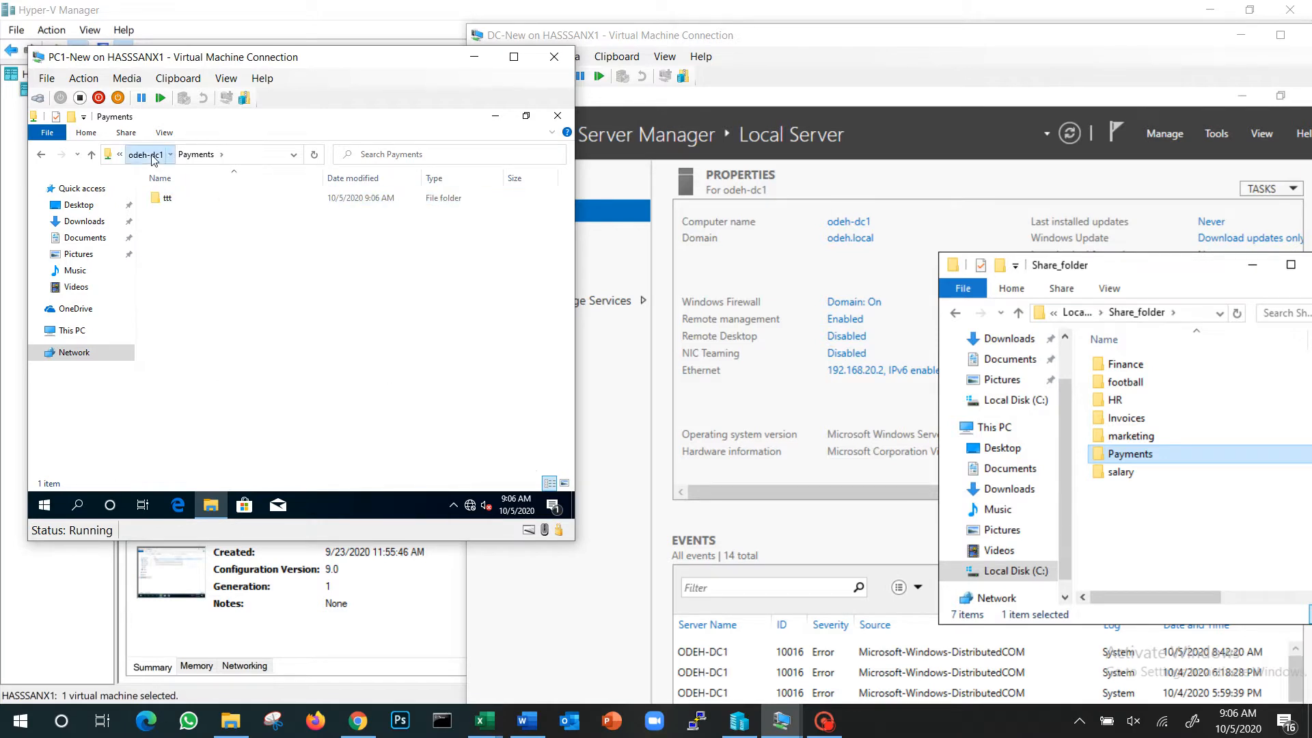
pyautogui.click(145, 154)
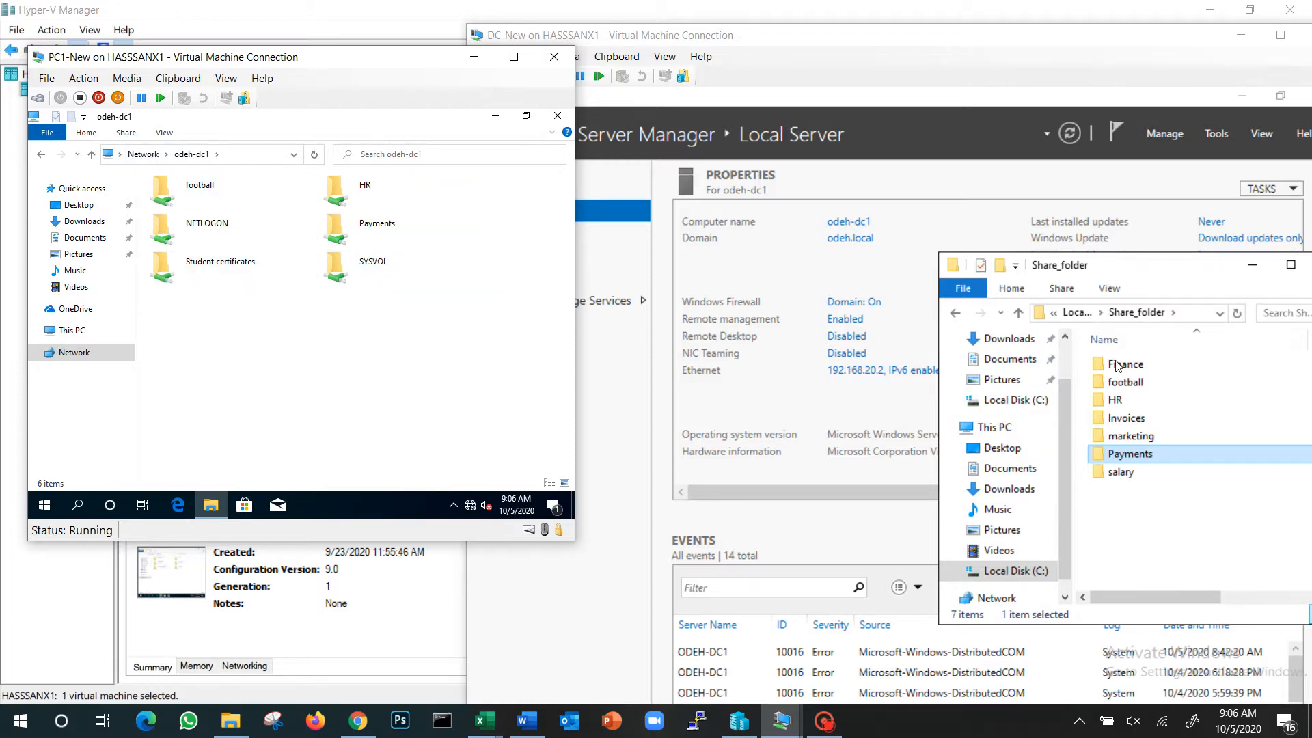
# On DC-New, create a folder named Project1 inside Share_folder
pyautogui.rightClick(1132, 526)
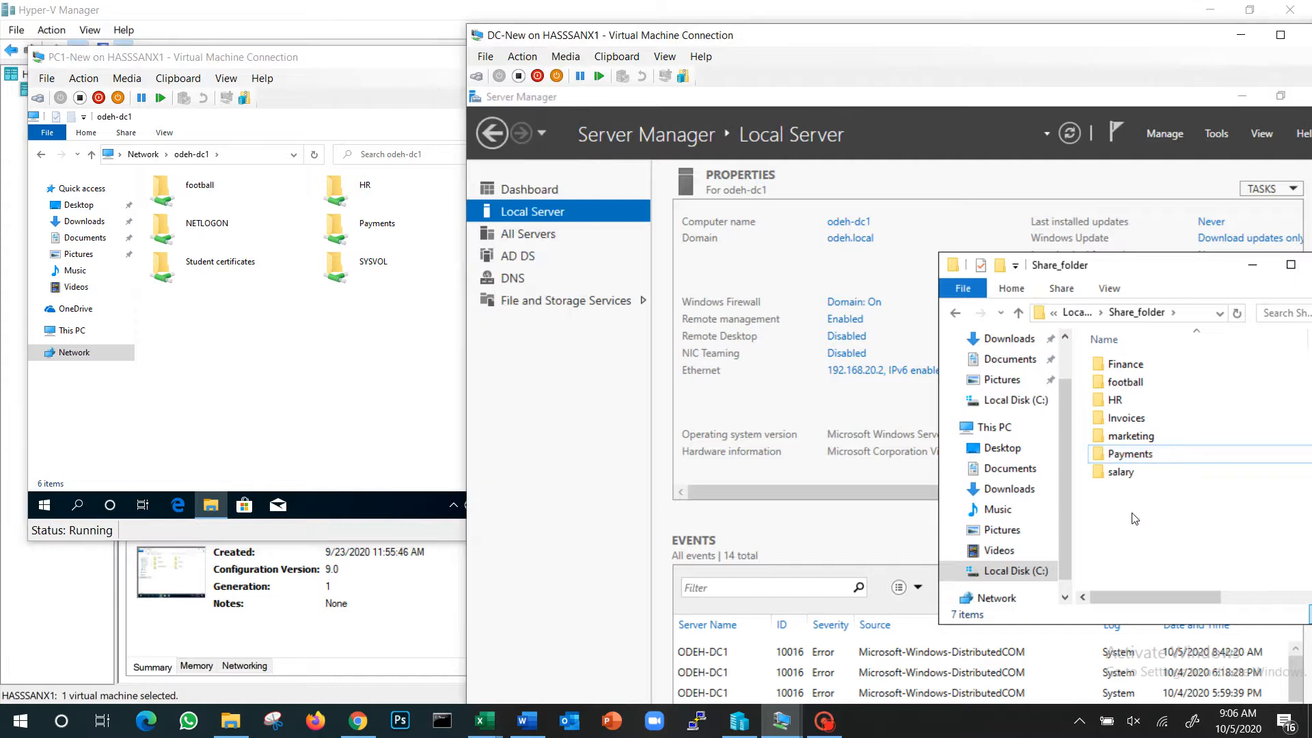
pyautogui.moveTo(1175, 473)
pyautogui.click(1040, 481)
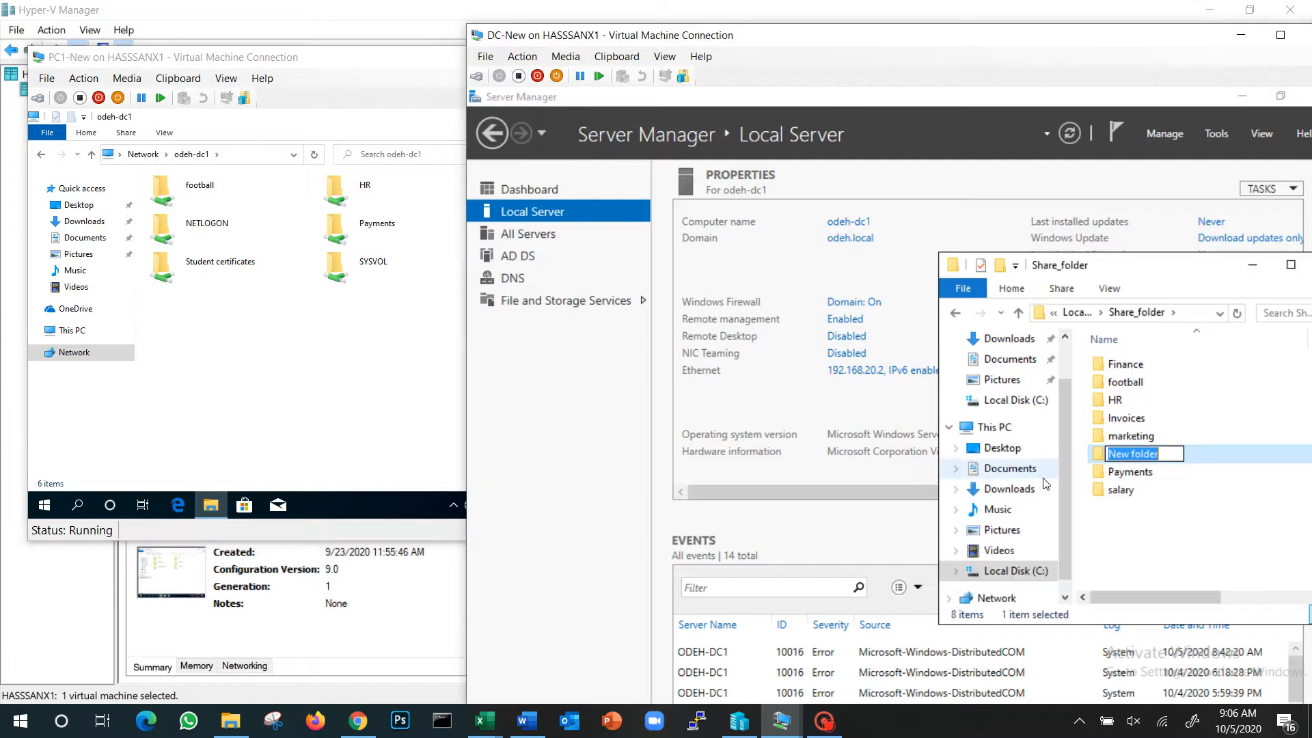
pyautogui.write('Pro')
pyautogui.press('BackSpace')
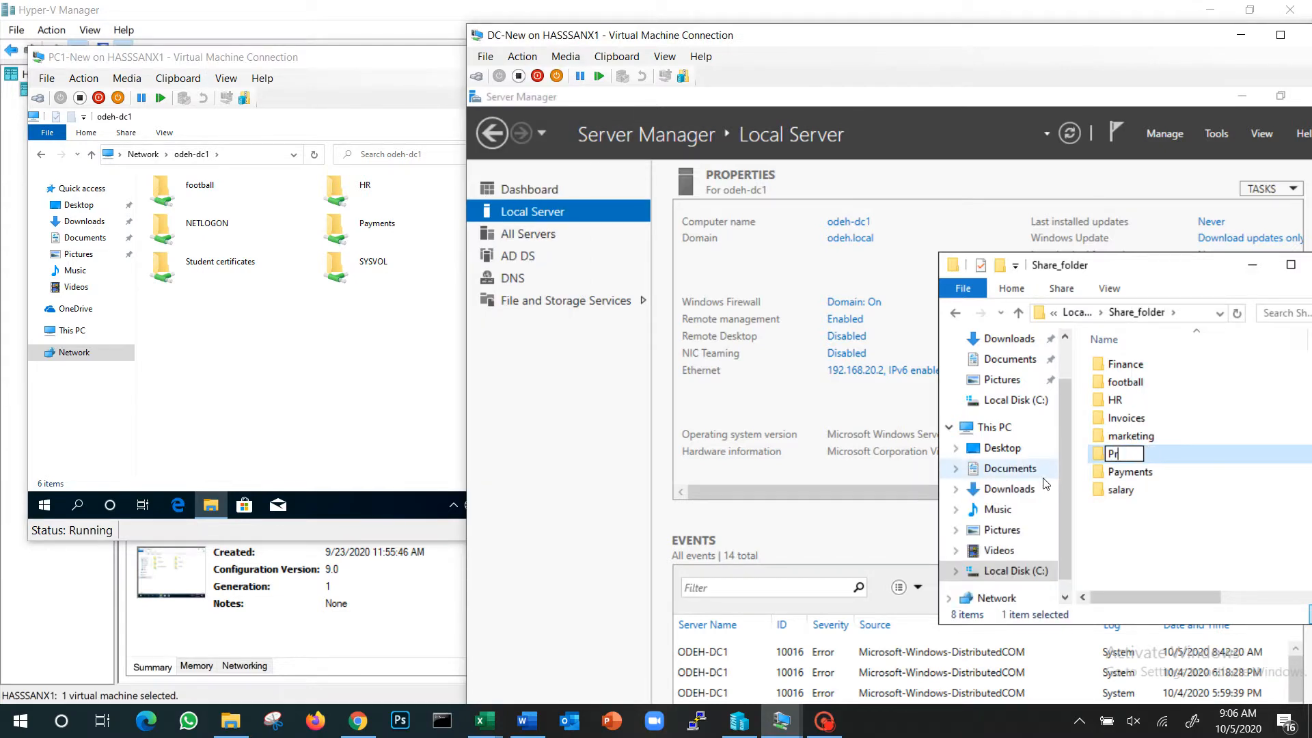
pyautogui.write('oject1')
pyautogui.press('Return')
# Open the network sharing settings of the new Project1 folder in Share_folder
pyautogui.rightClick(1140, 474)
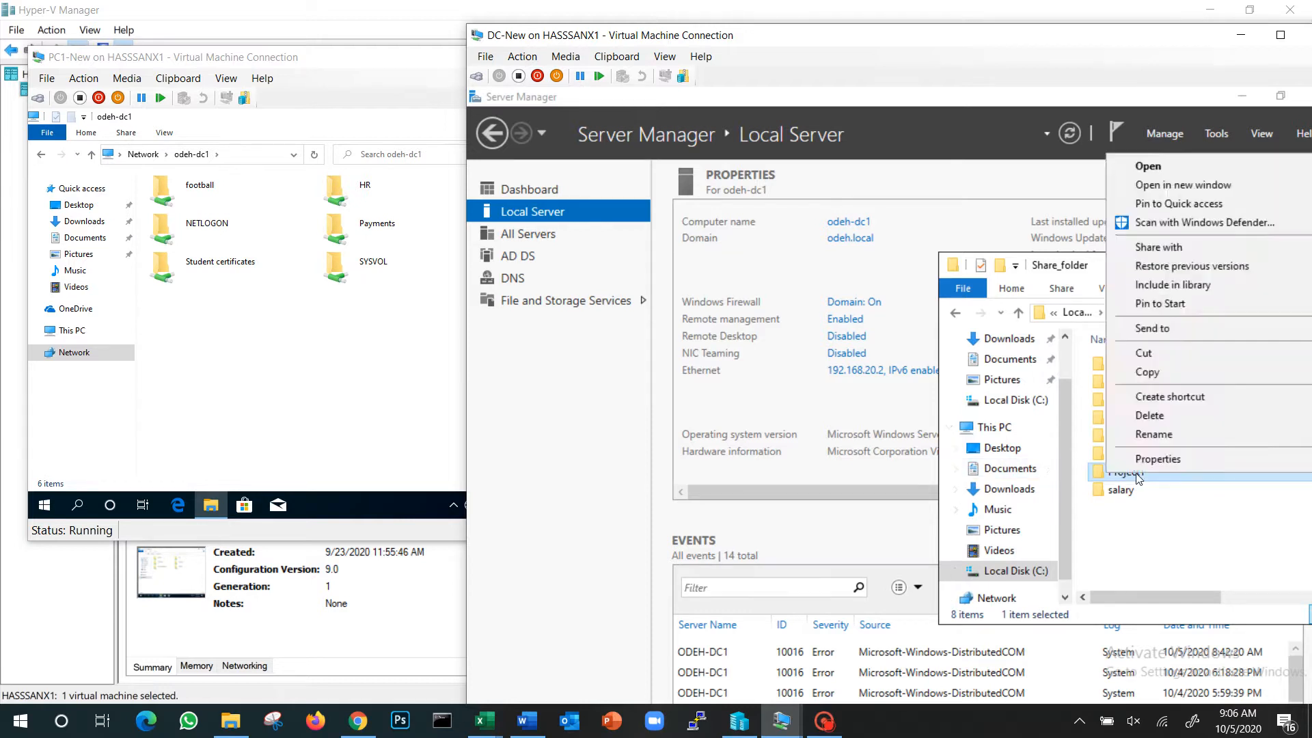
pyautogui.click(1155, 459)
pyautogui.click(1094, 332)
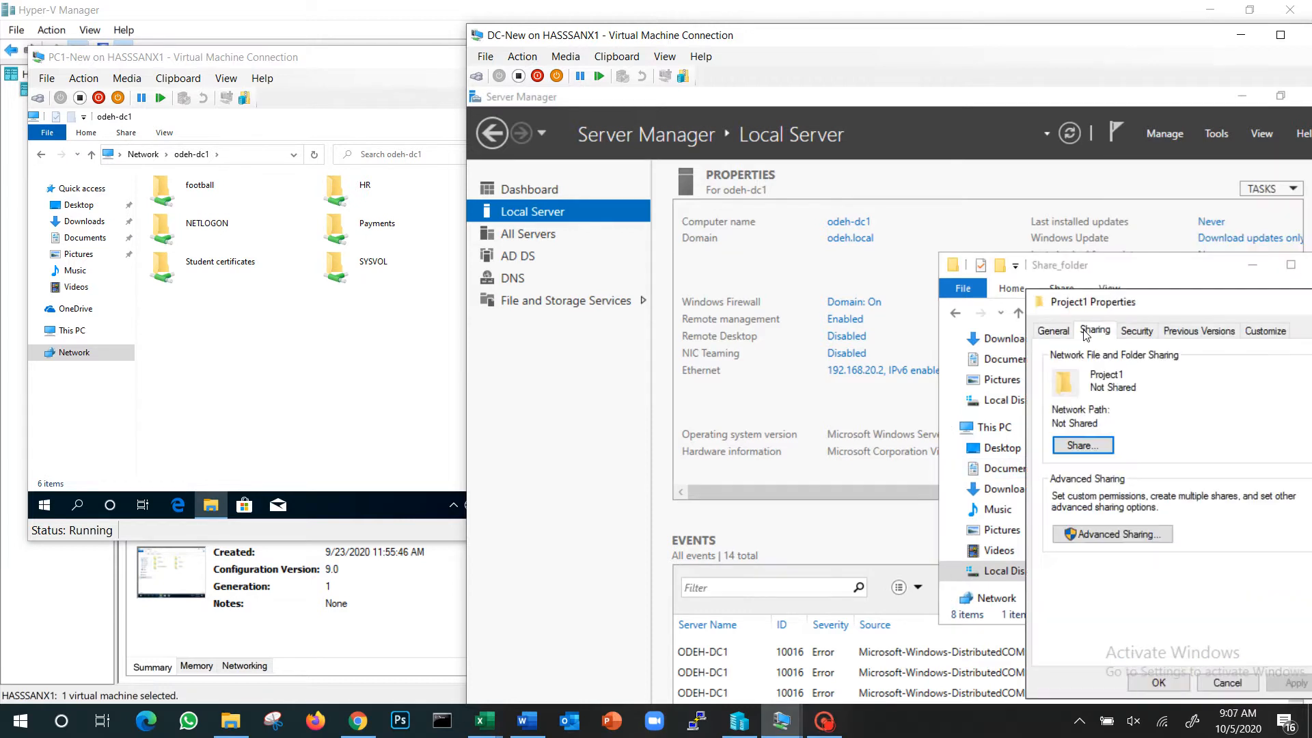
pyautogui.click(1082, 449)
# Find the domain groups matching "access" and add Access to Project1 R and Access to Project1 RW to the sharing list
pyautogui.click(1196, 465)
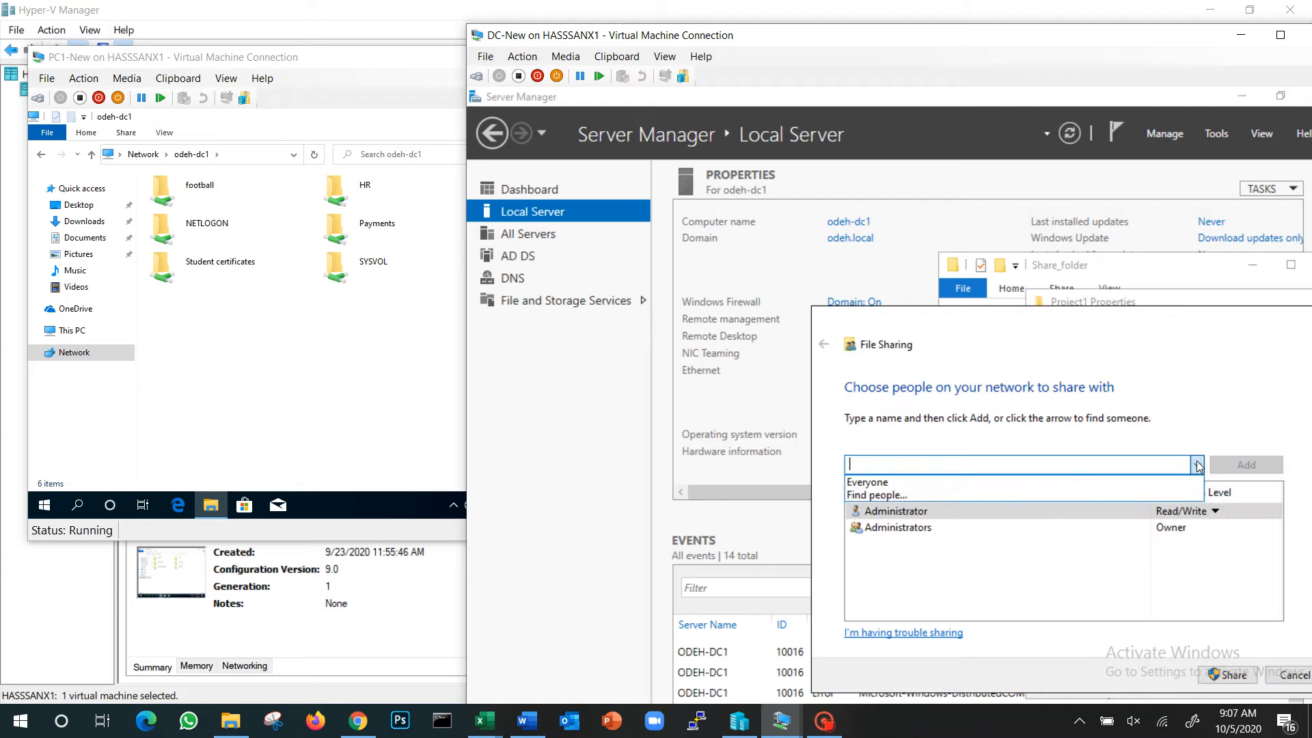
pyautogui.click(942, 496)
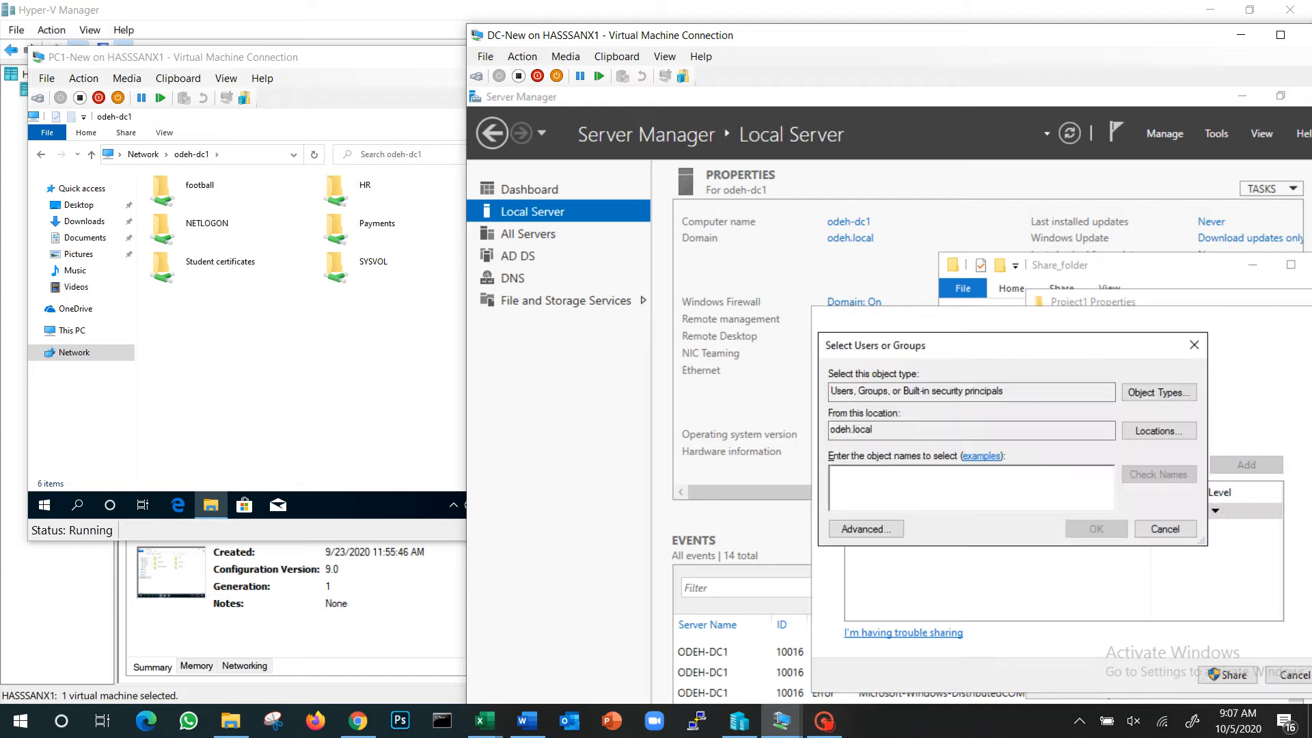
pyautogui.write('a')
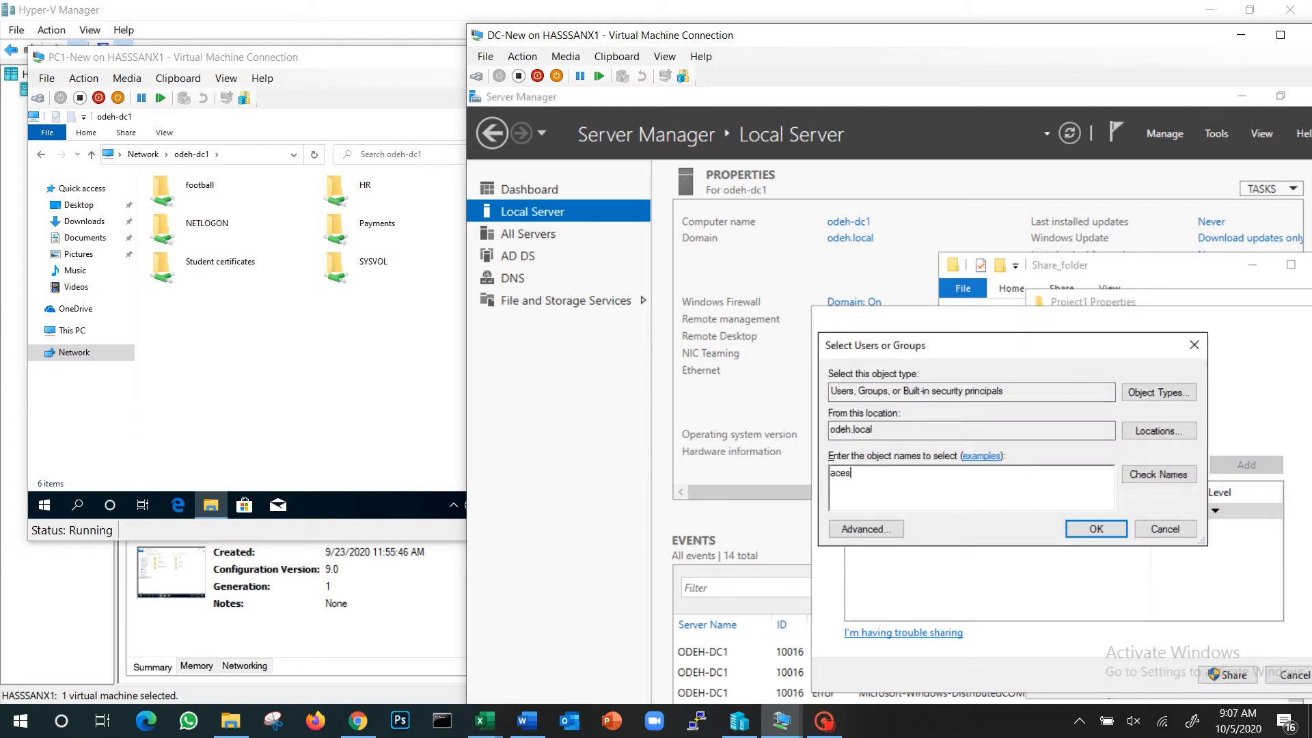
pyautogui.write('ccess')
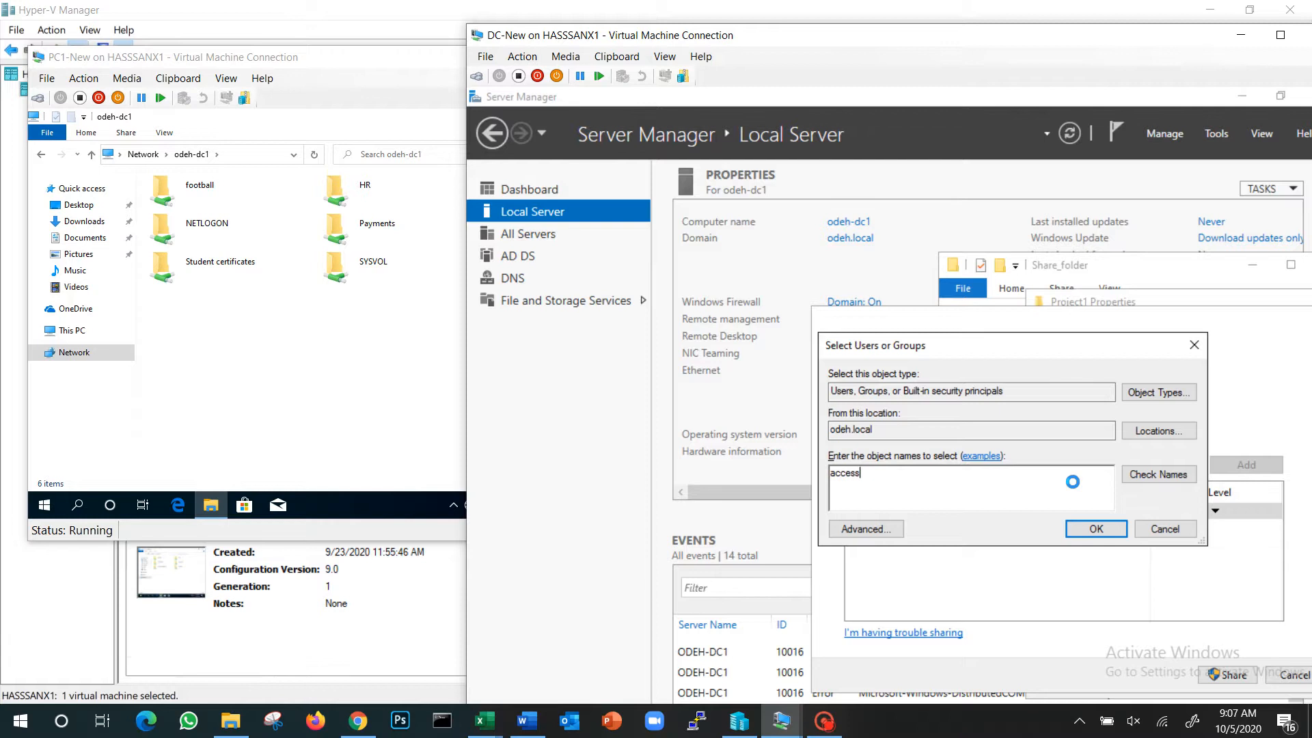
pyautogui.press('Return')
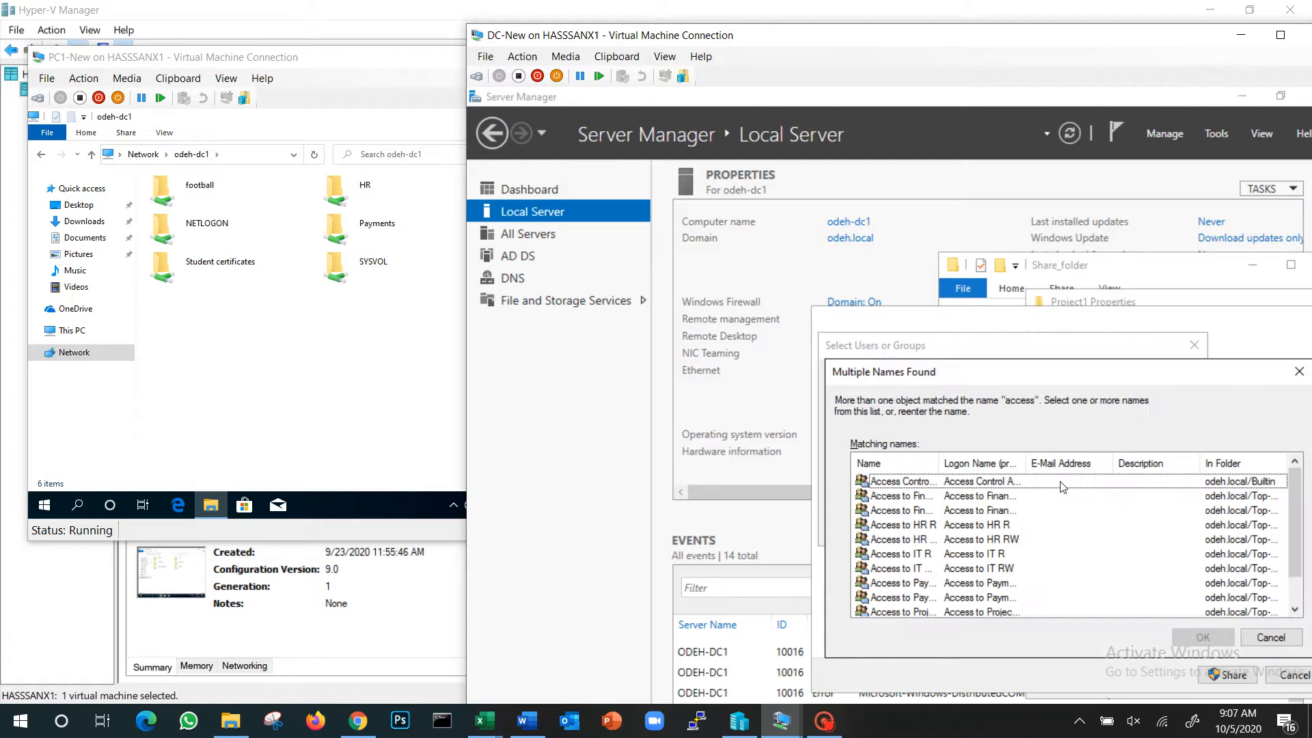
pyautogui.doubleClick(942, 462)
pyautogui.scroll(-1, 983, 557)
pyautogui.click(938, 570)
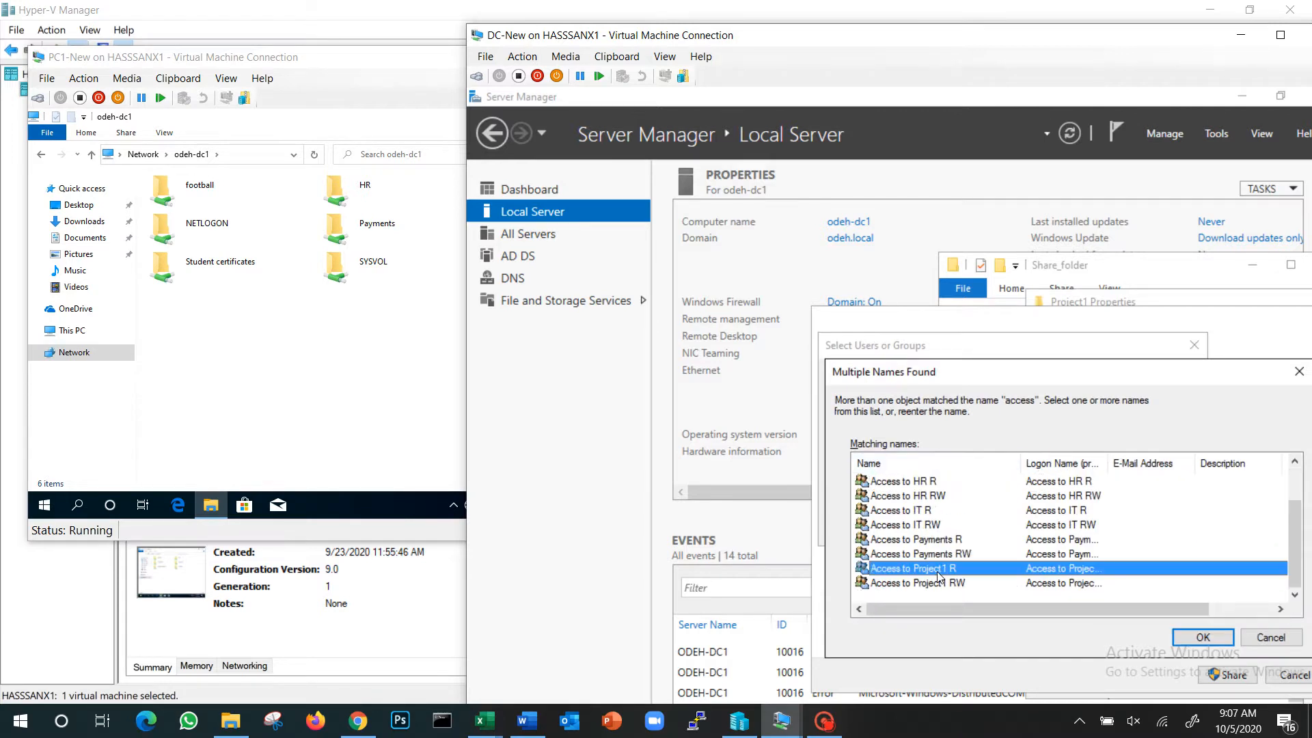
pyautogui.keyDown('shift'); pyautogui.click(938, 584); pyautogui.keyUp('shift')
pyautogui.click(1202, 636)
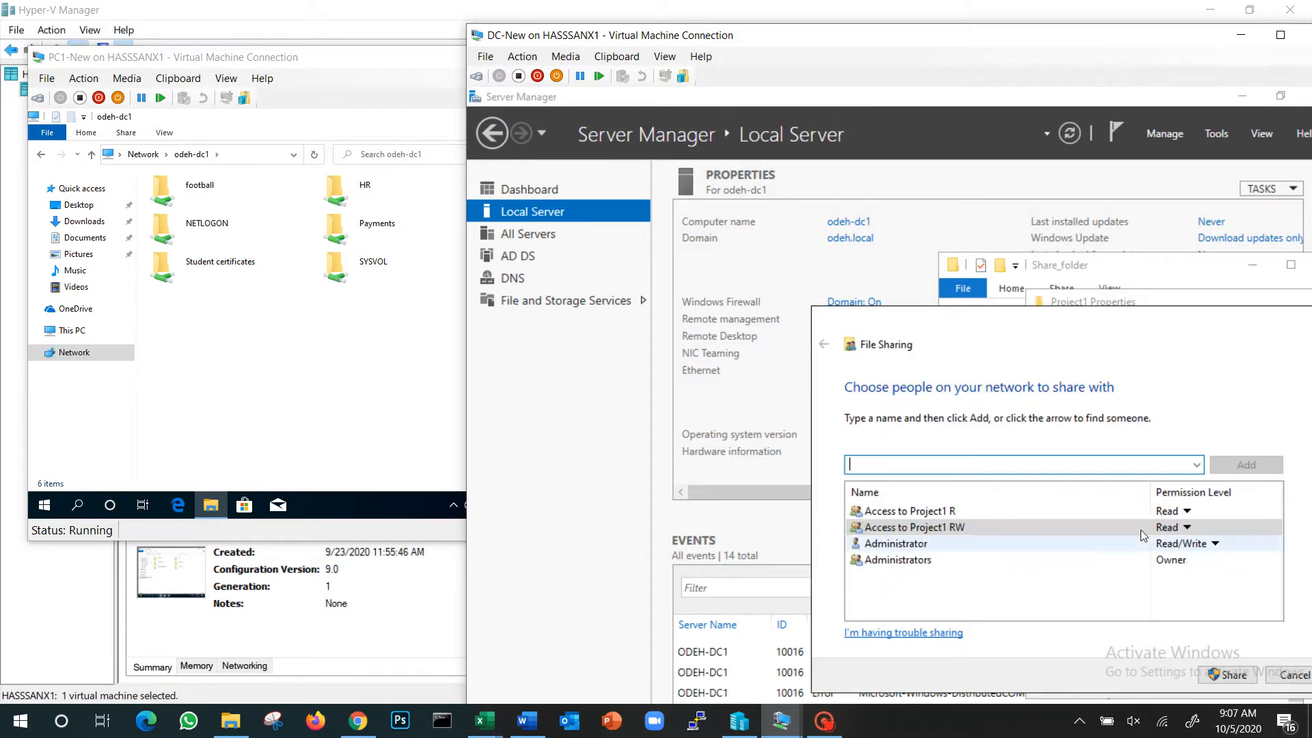
# Give the Access to Project1 RW group Read/Write permission and share the Project1 folder
pyautogui.click(1175, 530)
pyautogui.click(1228, 550)
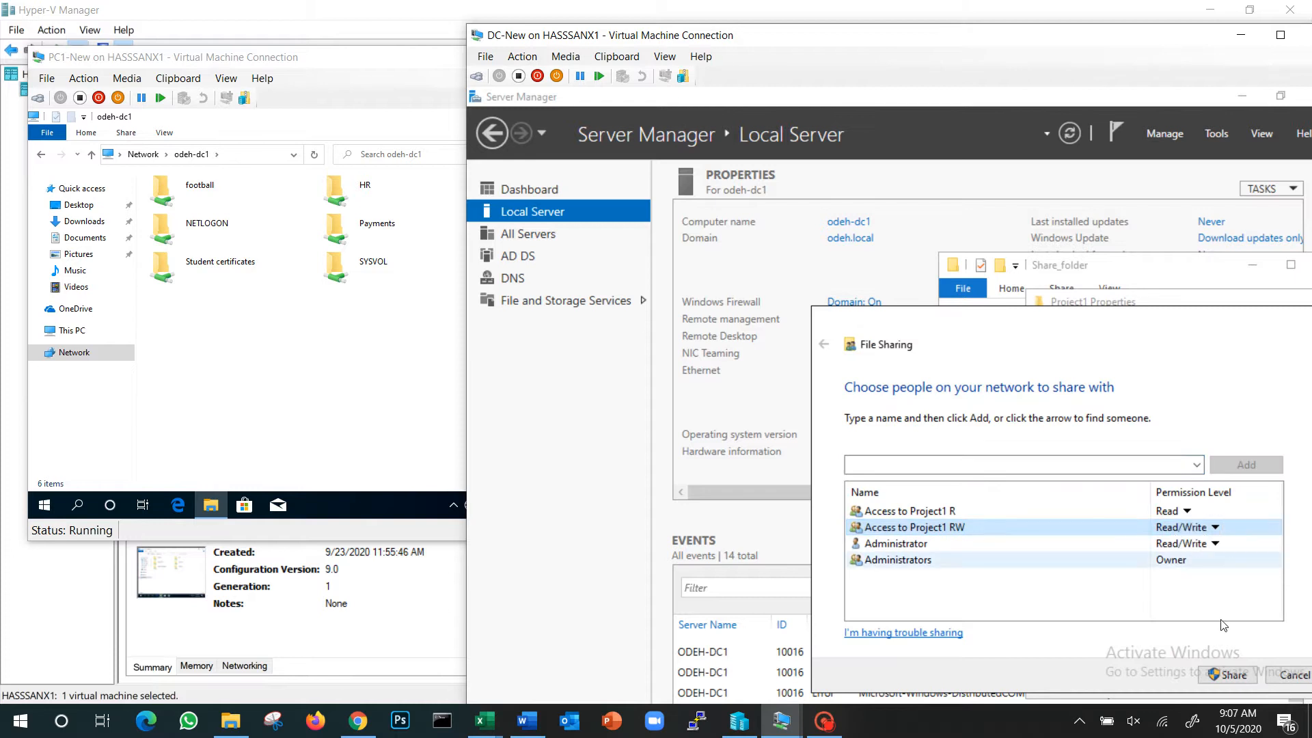
pyautogui.click(1230, 674)
pyautogui.click(1290, 675)
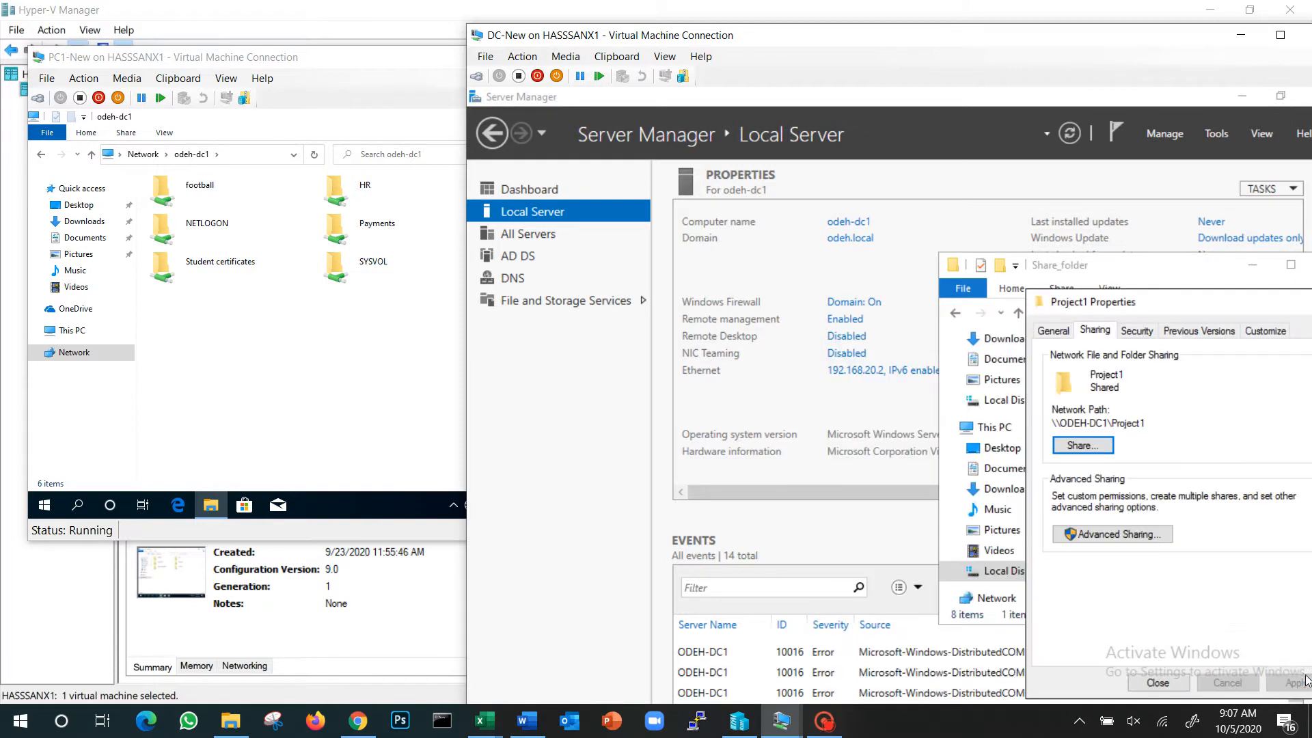
# On PC1-New, open the Project1 share and try to create a new folder in it
pyautogui.click(328, 375)
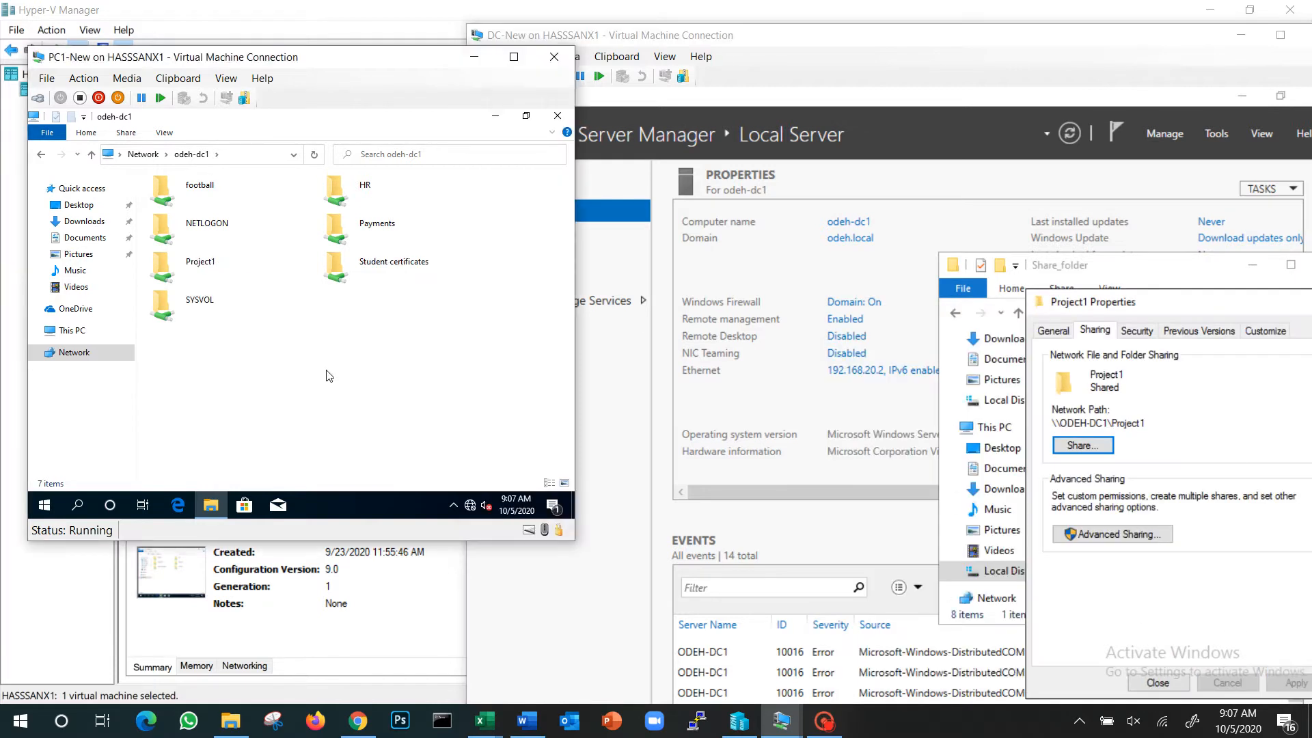
pyautogui.doubleClick(187, 268)
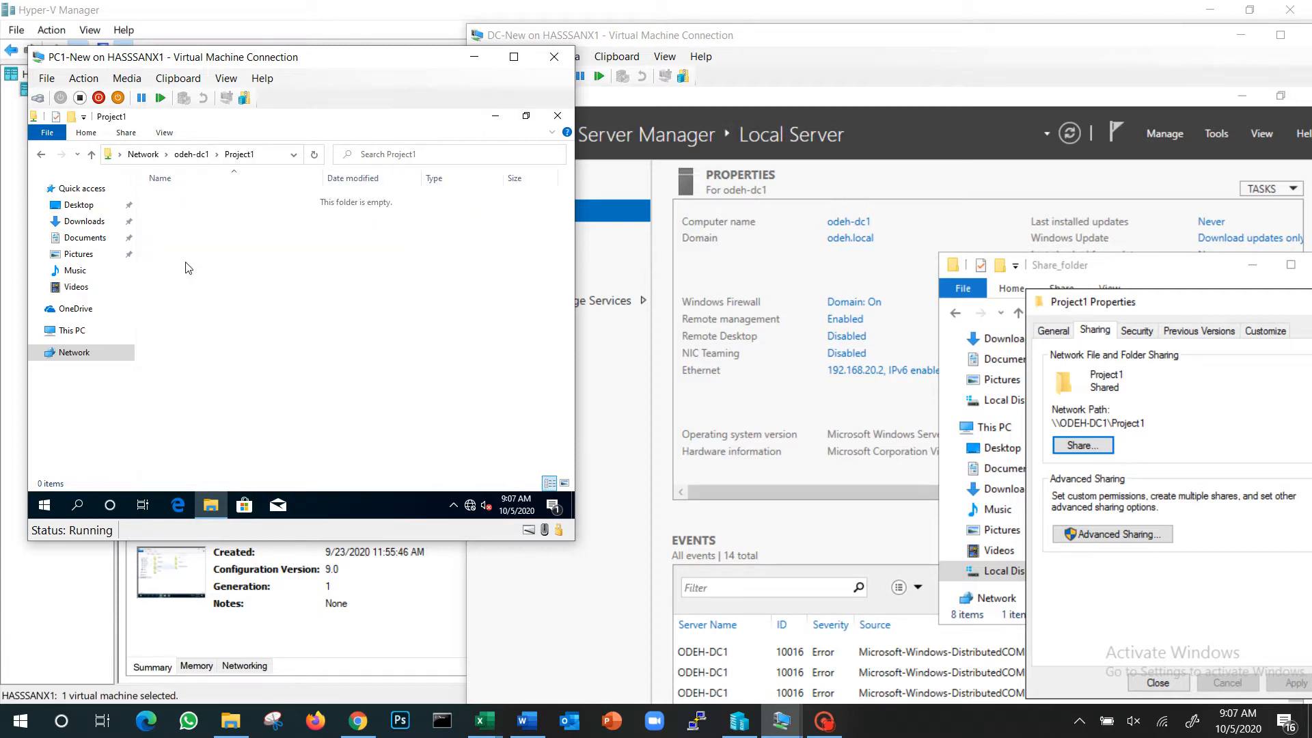
pyautogui.rightClick(197, 243)
pyautogui.moveTo(243, 386)
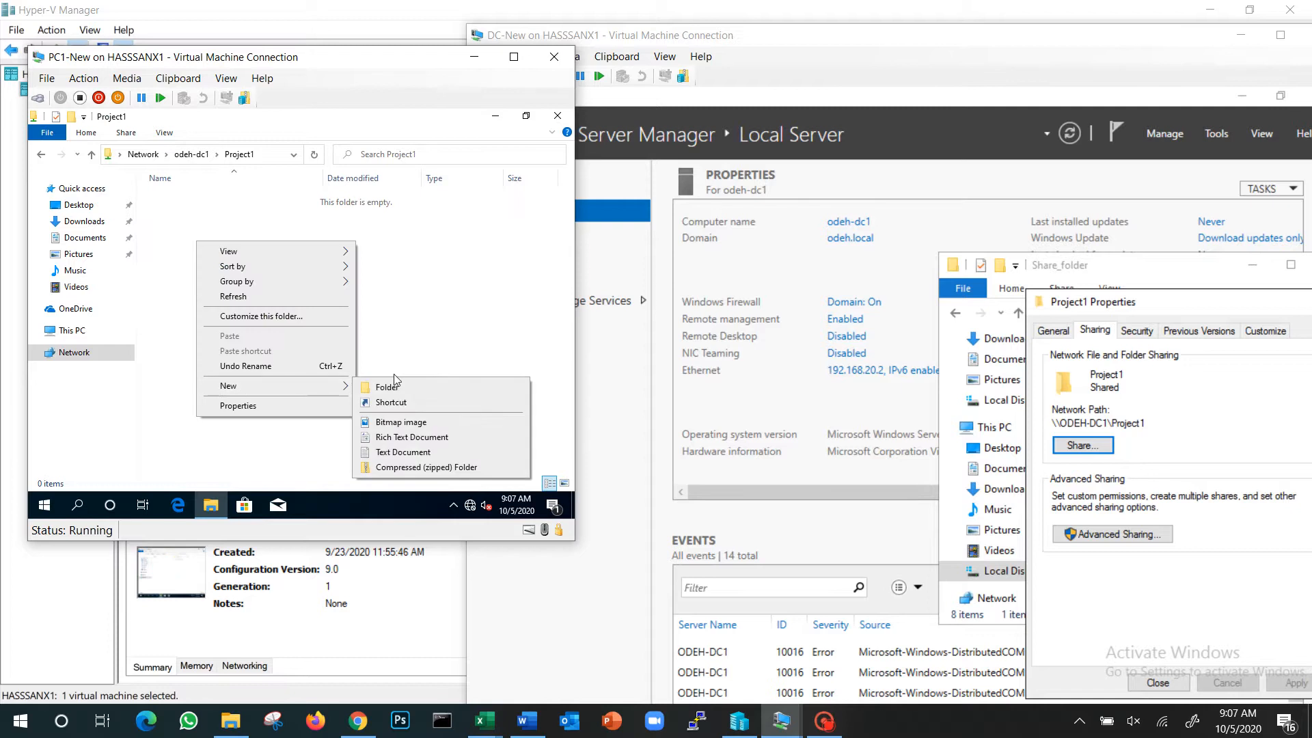
pyautogui.click(383, 384)
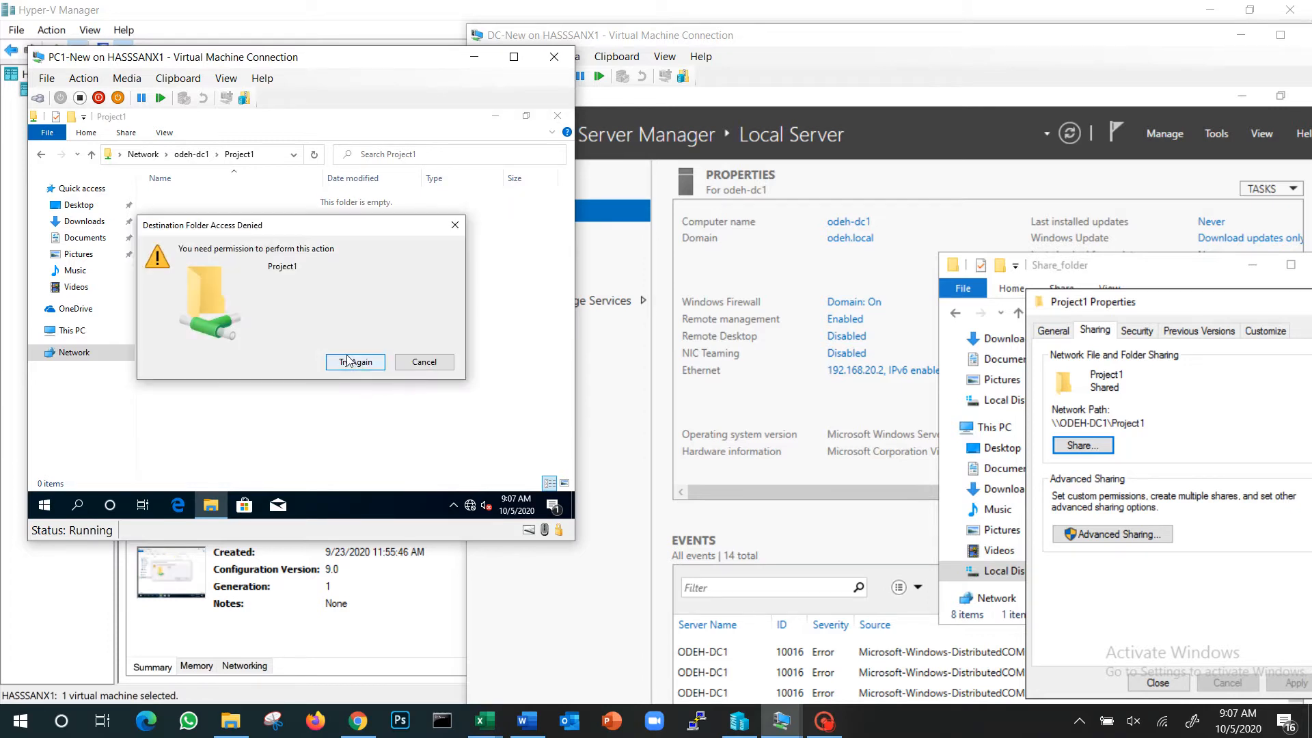
pyautogui.click(420, 363)
# On DC-New, close the Project1 properties and create a text document named iuewyriuyrew] inside the Project1 folder
pyautogui.click(1157, 683)
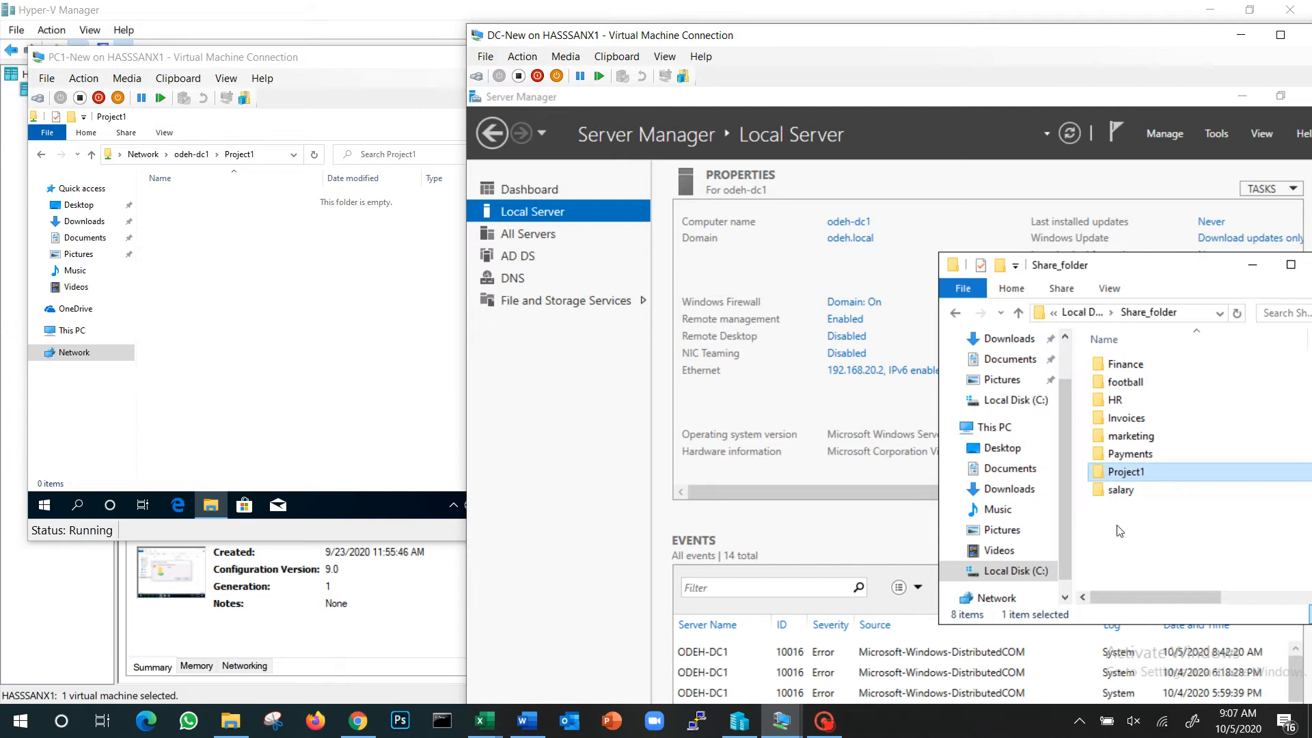
pyautogui.doubleClick(1129, 476)
pyautogui.rightClick(1105, 416)
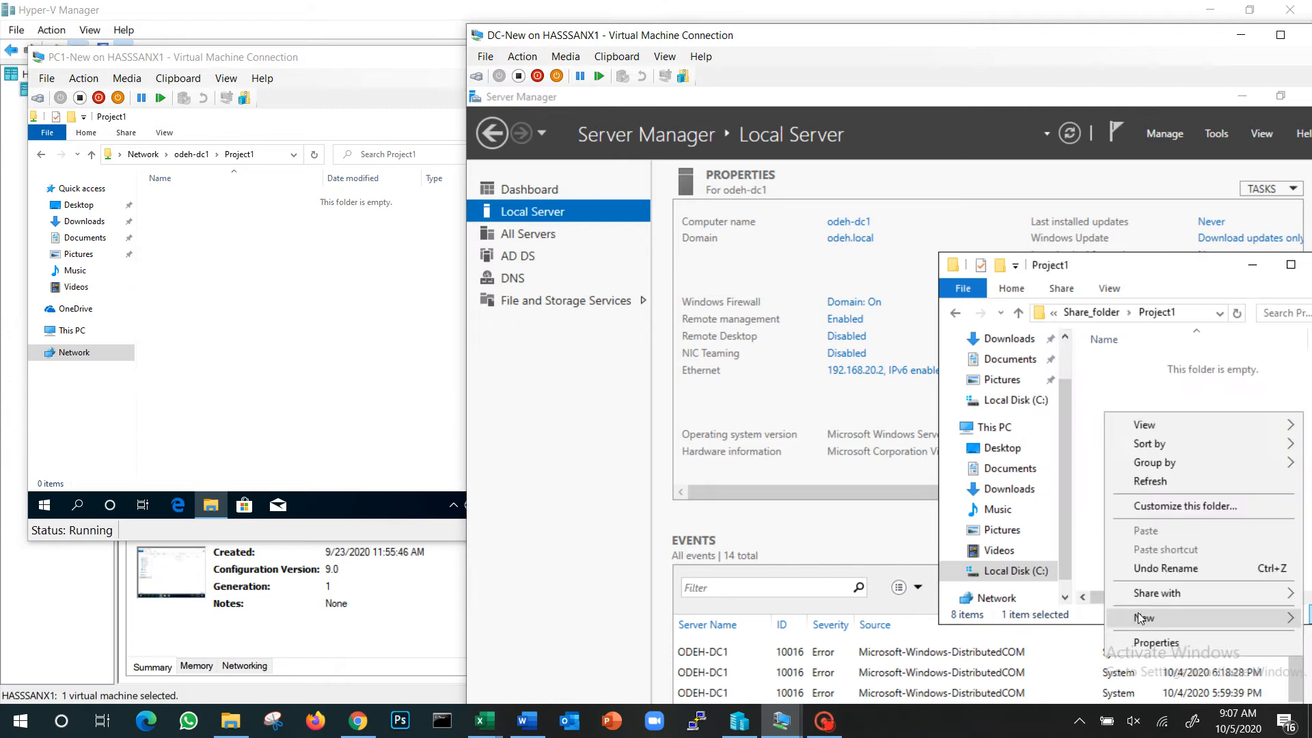
pyautogui.moveTo(1138, 614)
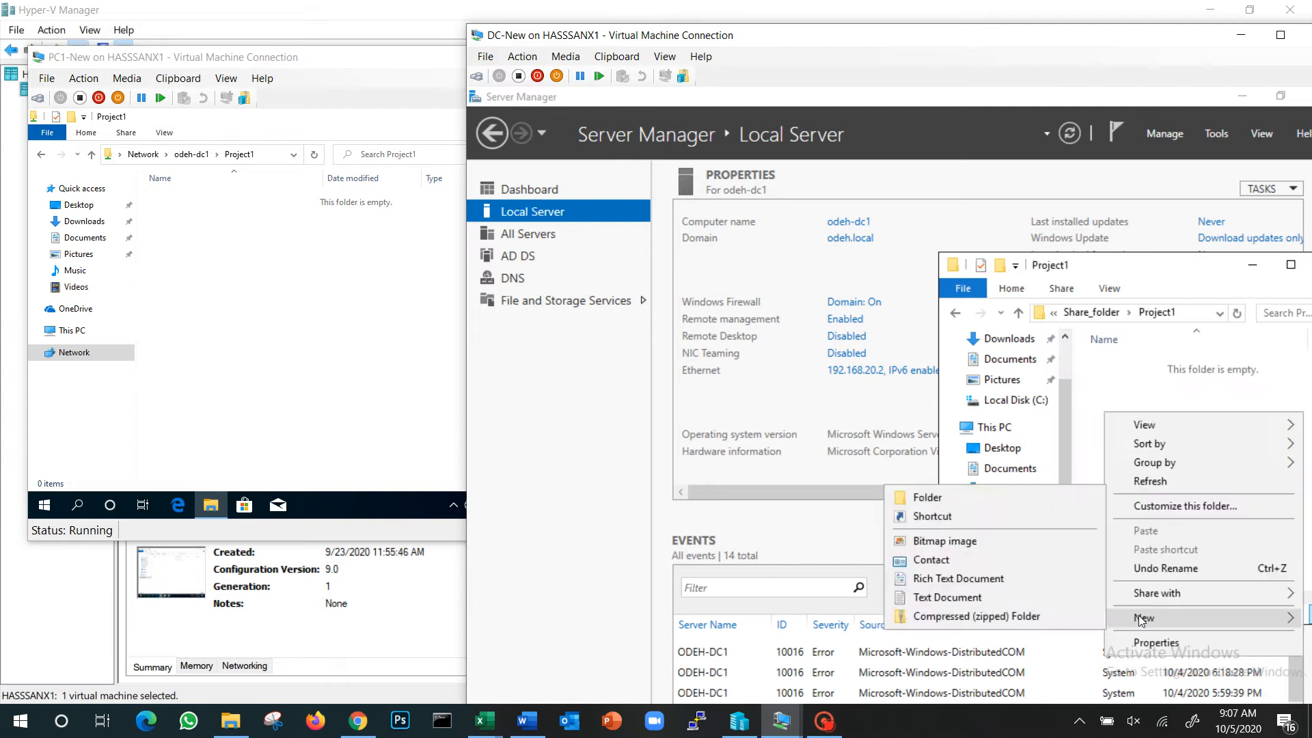
pyautogui.click(930, 597)
pyautogui.write('iuewyriuyrew')
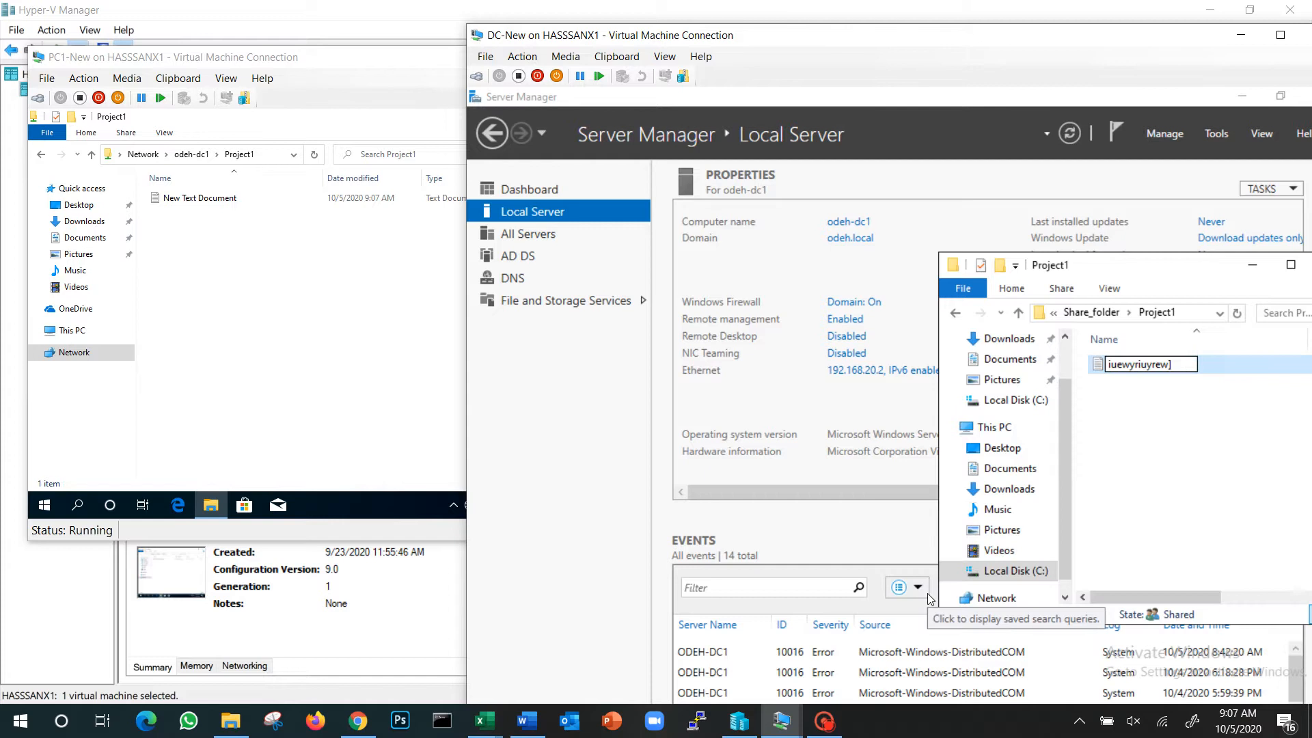
pyautogui.write(']')
pyautogui.press('Return')
# On PC1-New, open the iuewyriuyrew] file from the Project1 share, try to save the added text sdfdsfsa, and close it without saving
pyautogui.click(243, 363)
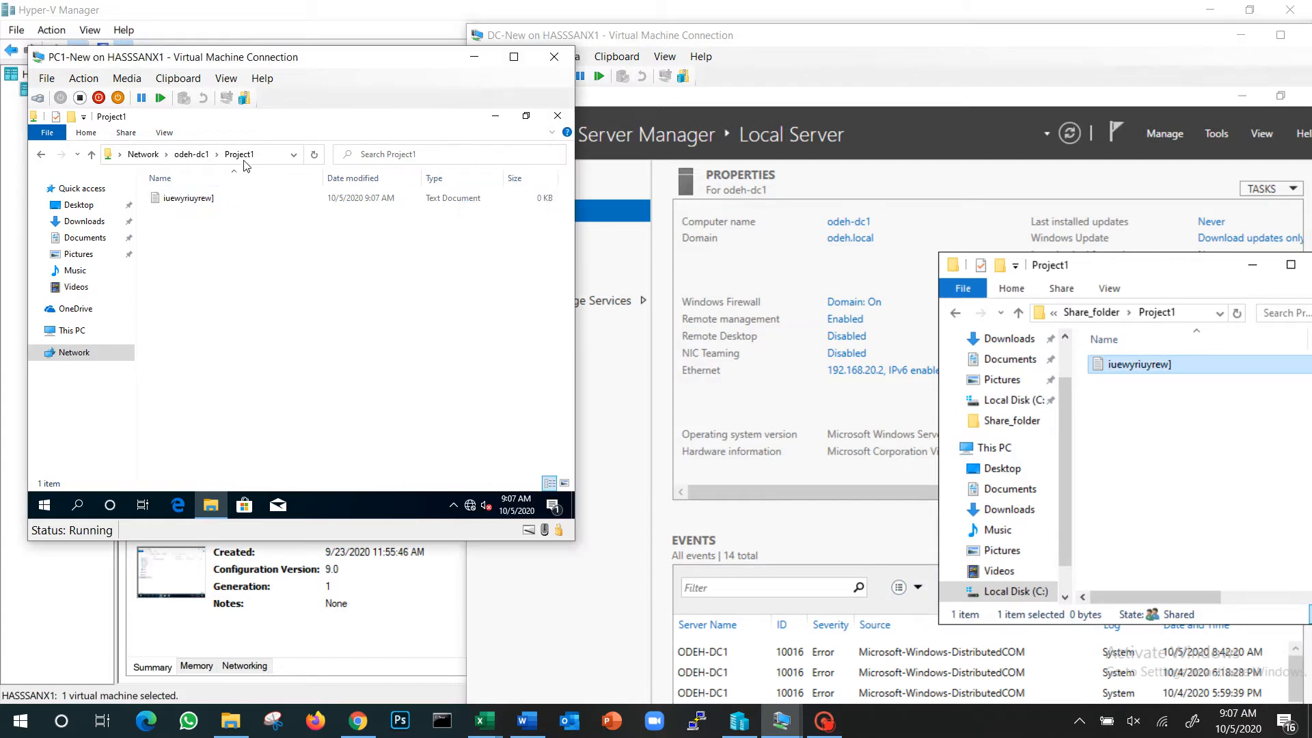
pyautogui.click(208, 199)
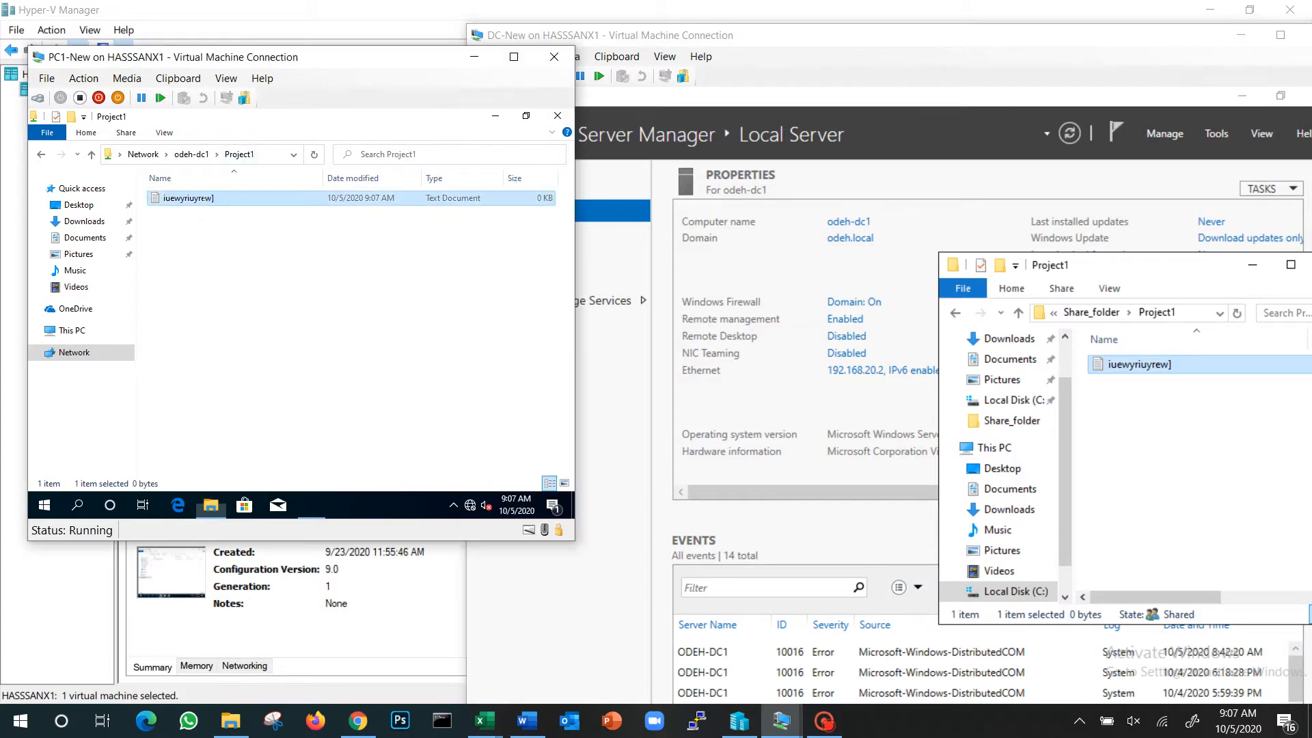
pyautogui.press('Return')
pyautogui.write('sdfdsfsa')
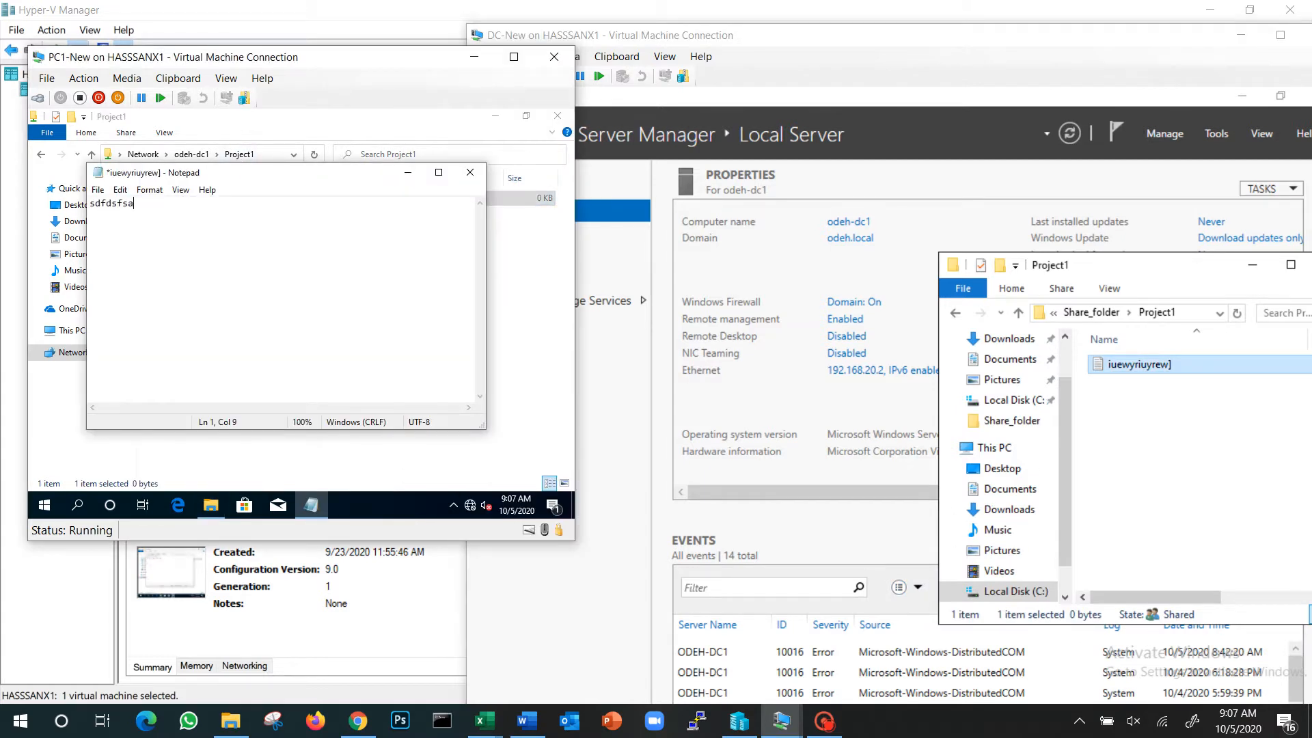
pyautogui.click(470, 172)
pyautogui.click(263, 320)
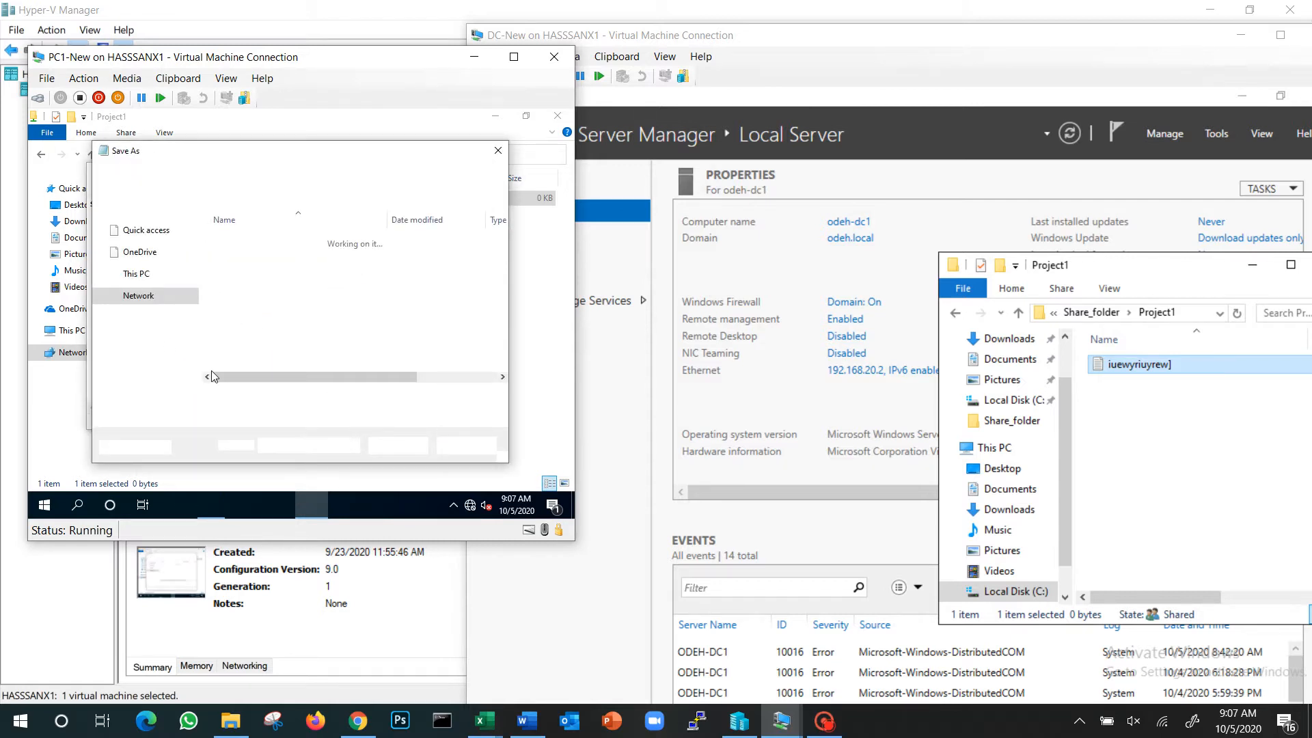
pyautogui.press('Escape')
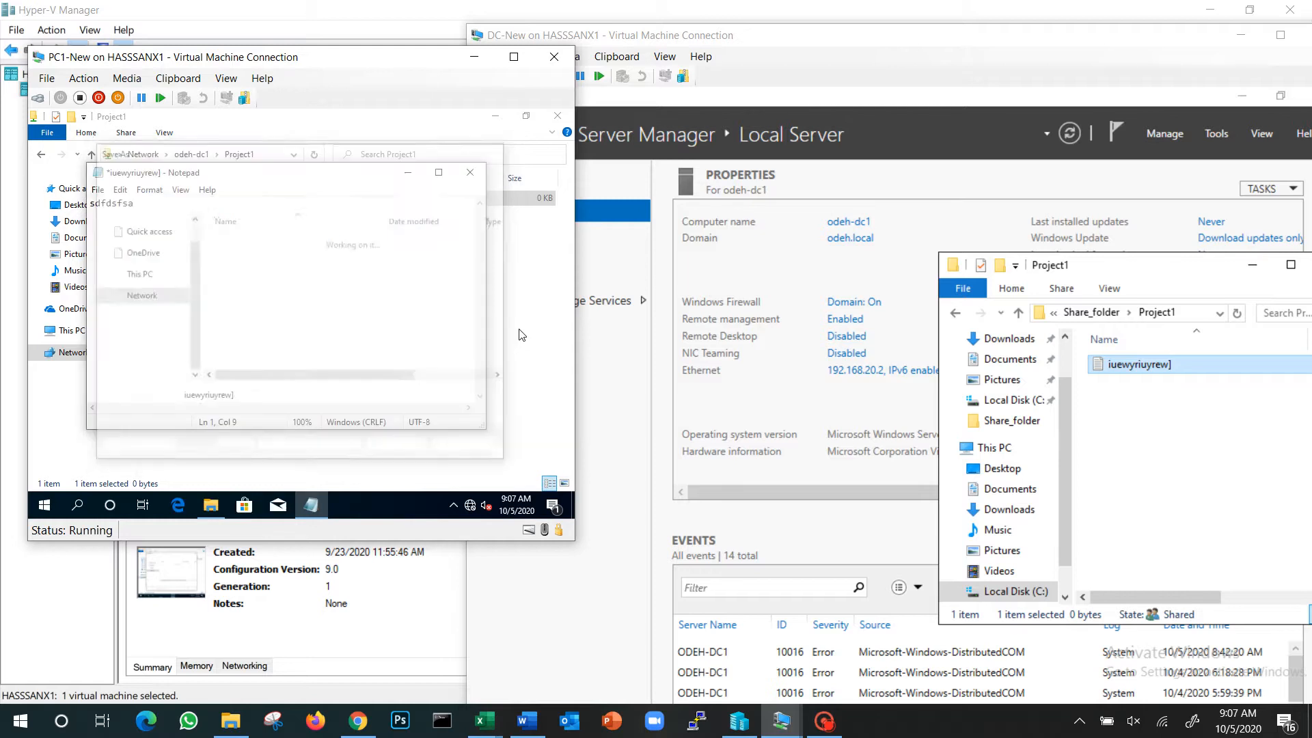
pyautogui.click(470, 172)
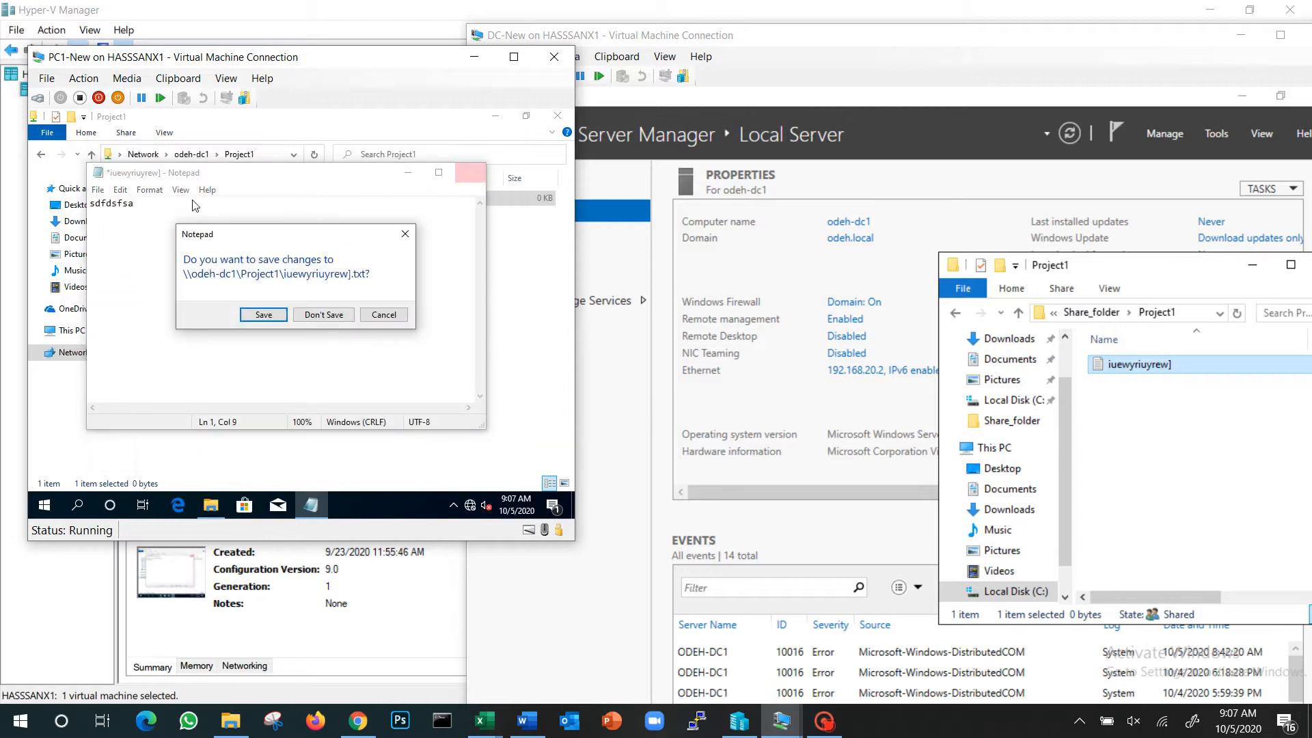
pyautogui.click(319, 318)
# Return to the odeh-dc1 share list and try to open the football share
pyautogui.click(143, 155)
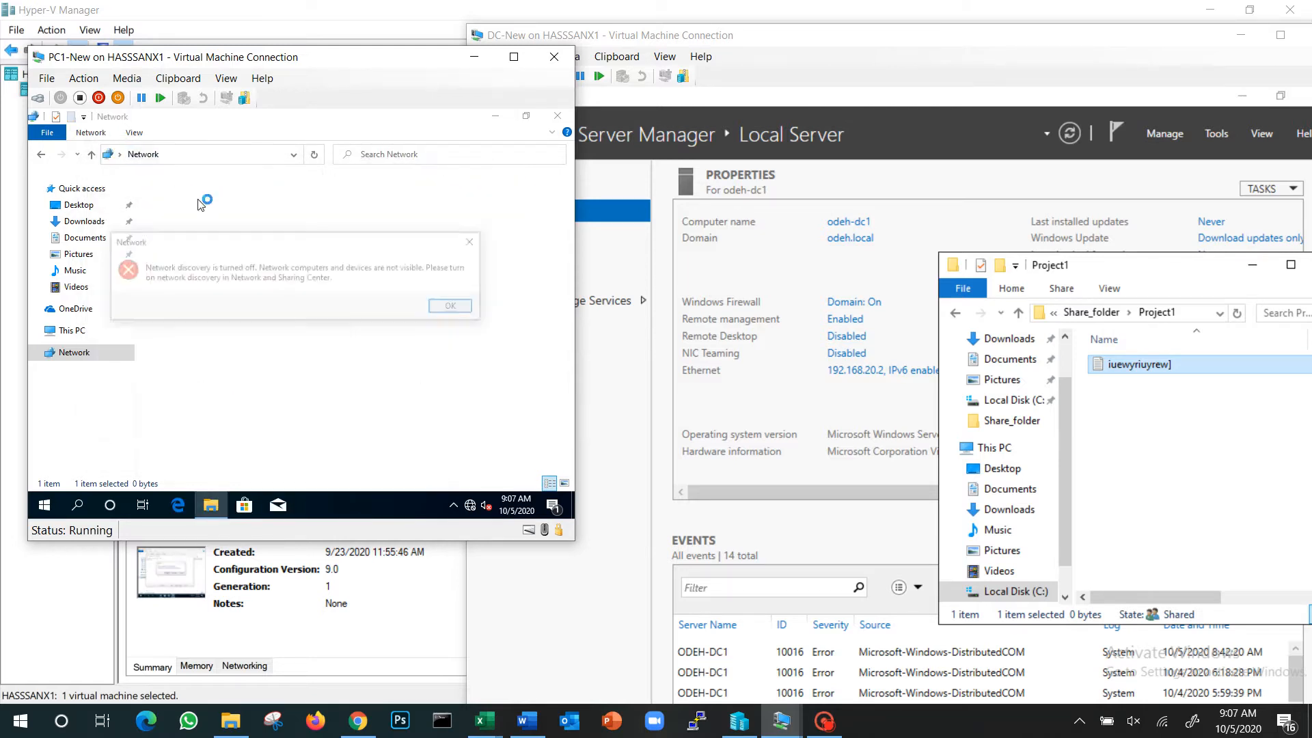
pyautogui.press('Return')
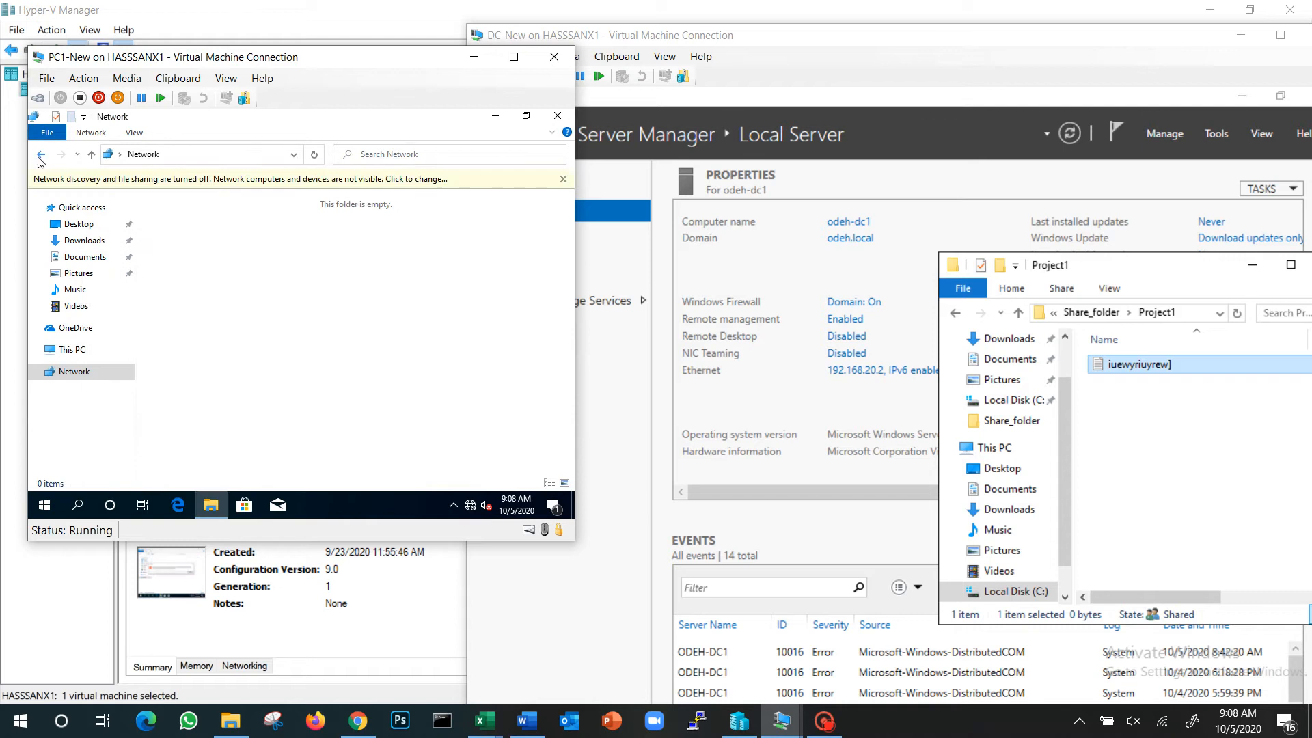
pyautogui.click(41, 154)
pyautogui.click(201, 156)
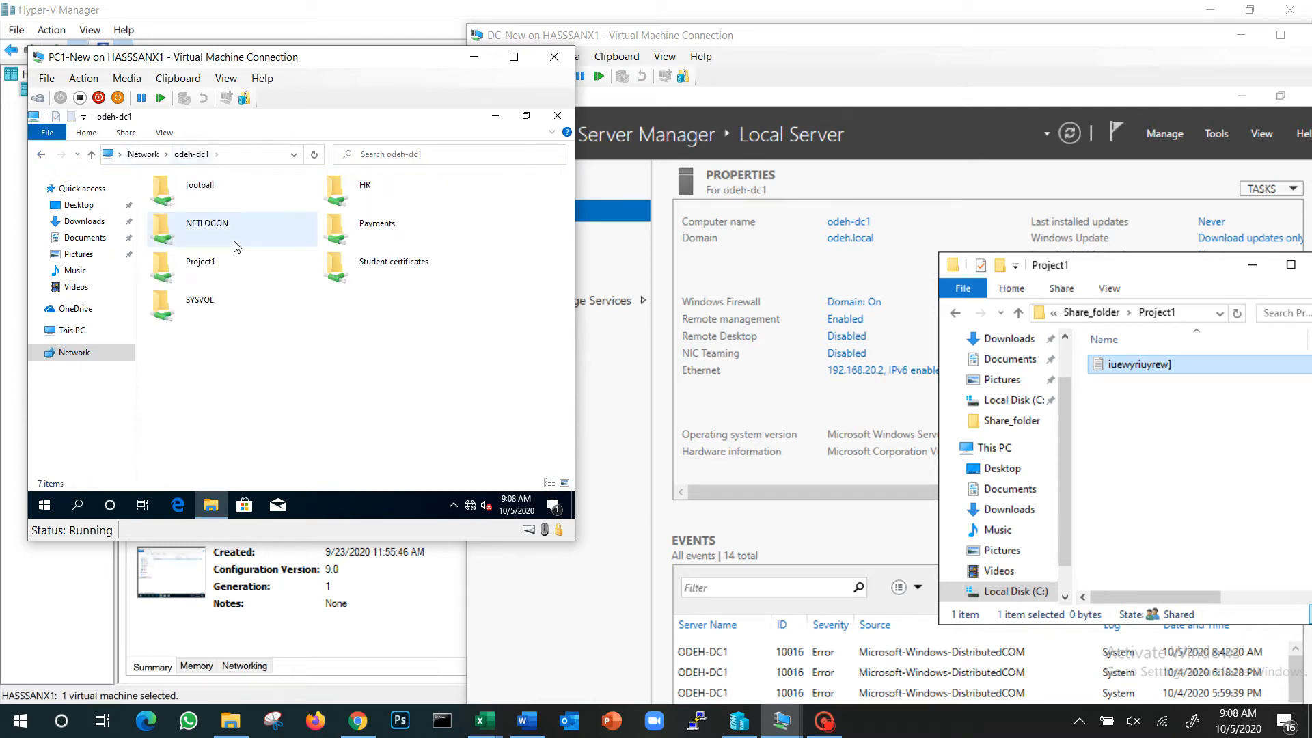
pyautogui.click(377, 234)
pyautogui.click(395, 190)
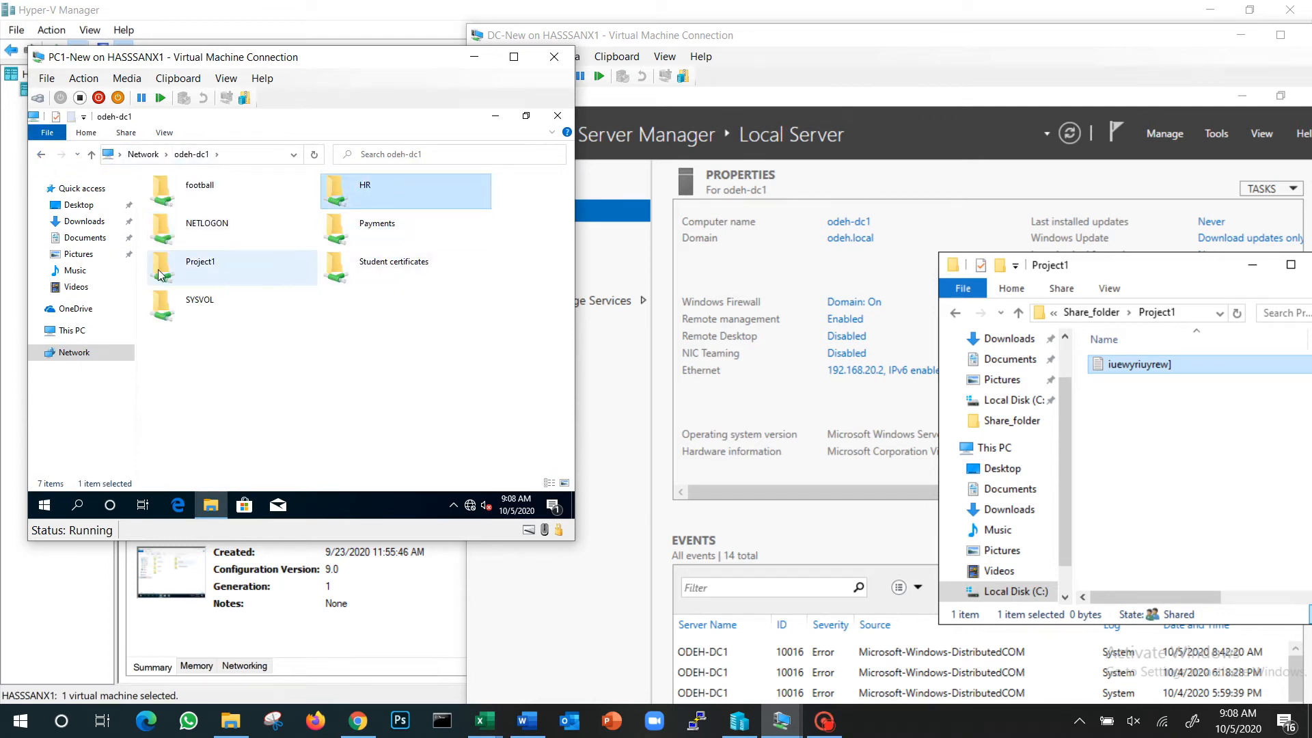
pyautogui.click(159, 268)
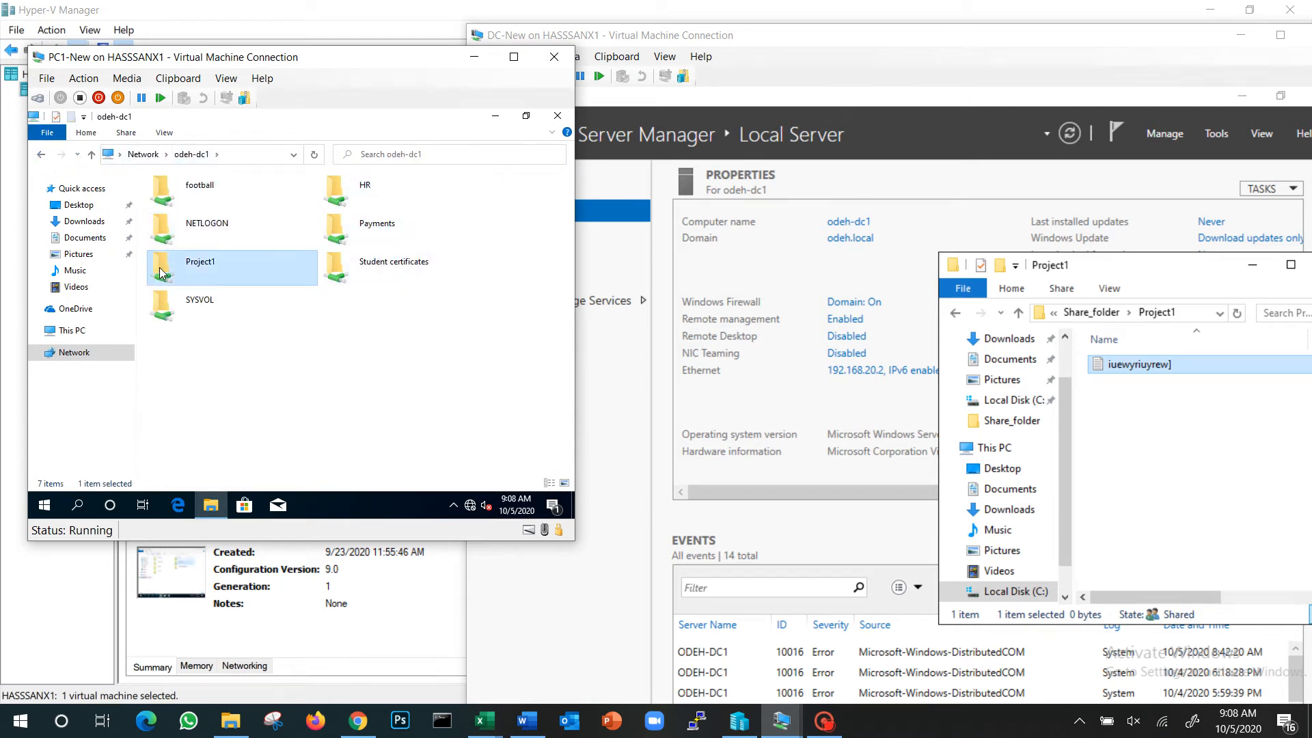
pyautogui.doubleClick(184, 197)
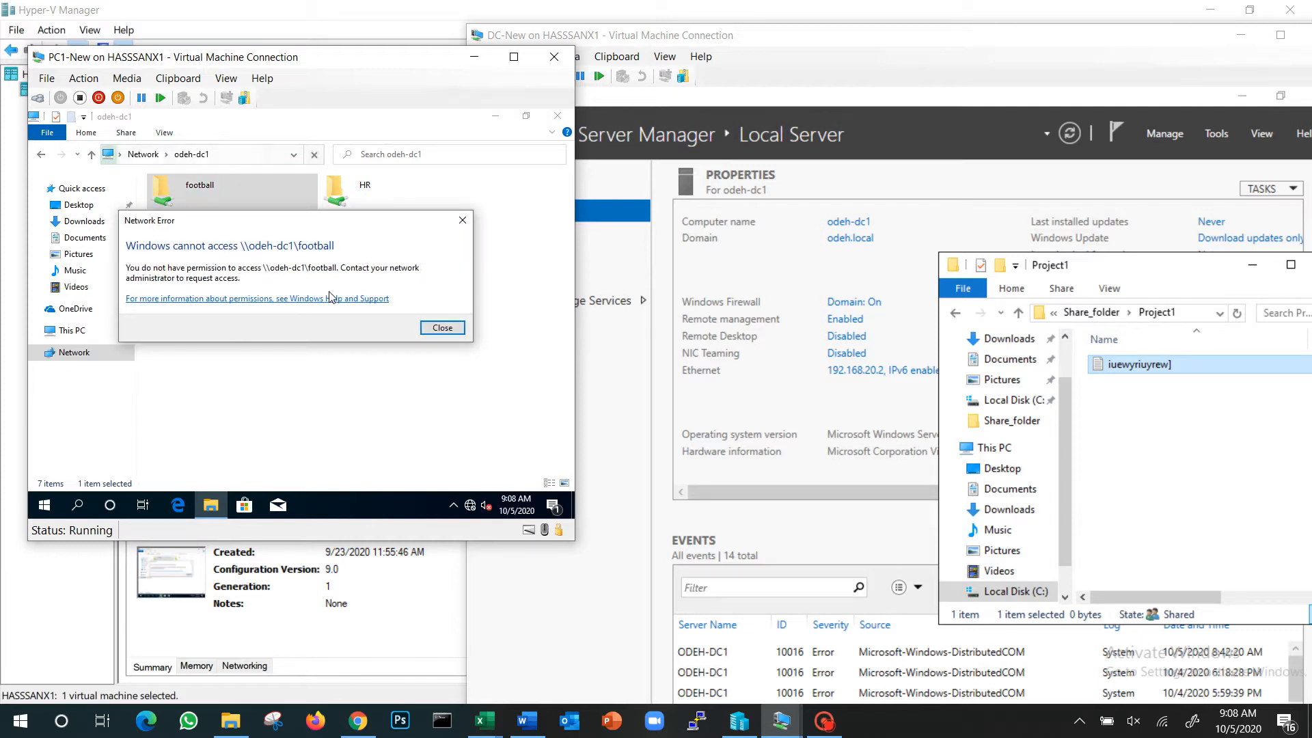
# Open the Users OU under Top-OU in Active Directory Users and Computers on DC-New, and dismiss the network error on PC1-New
pyautogui.click(1091, 314)
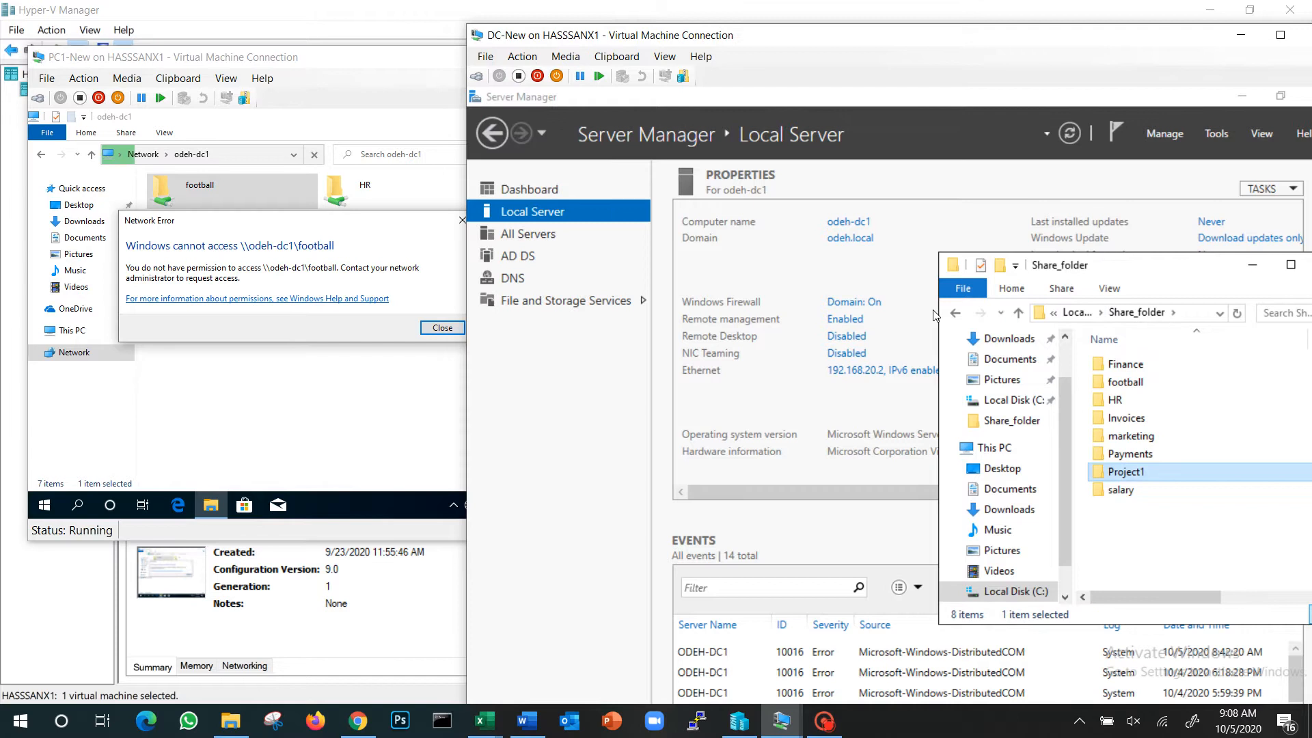
pyautogui.click(1216, 134)
pyautogui.click(1208, 231)
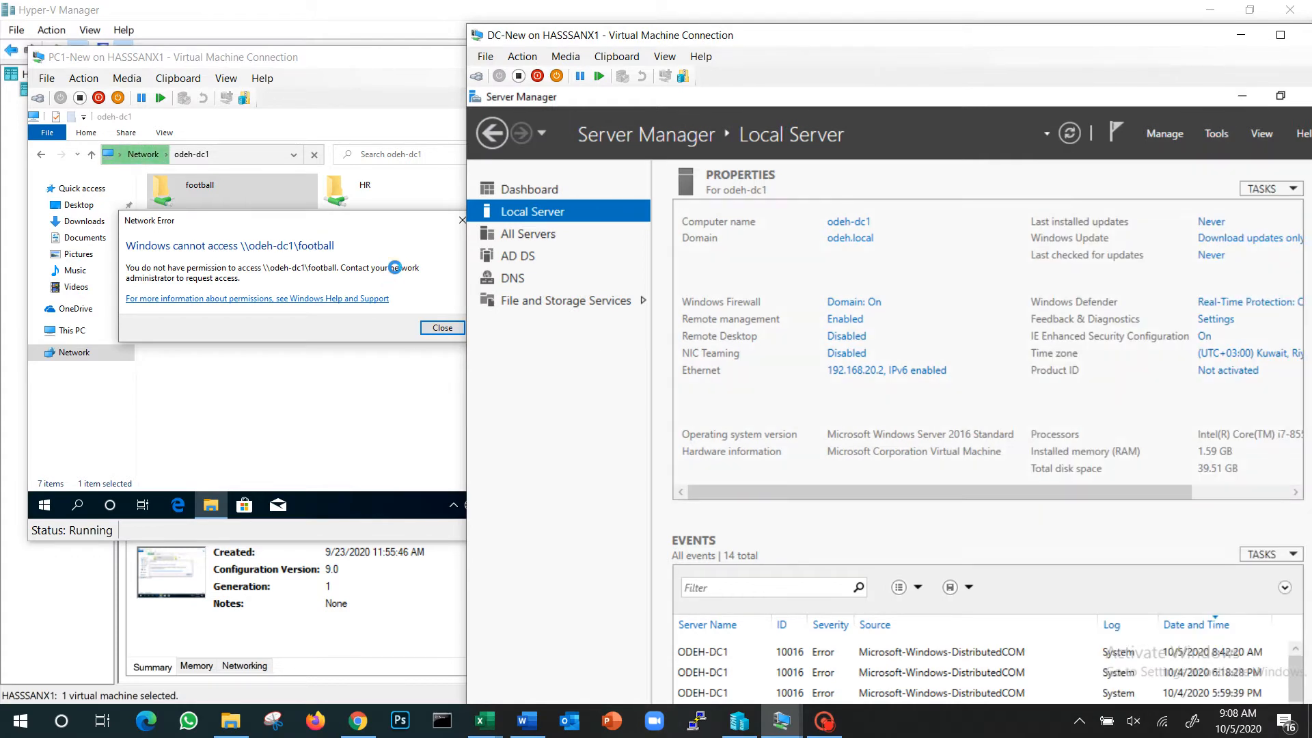
pyautogui.click(409, 271)
pyautogui.click(447, 327)
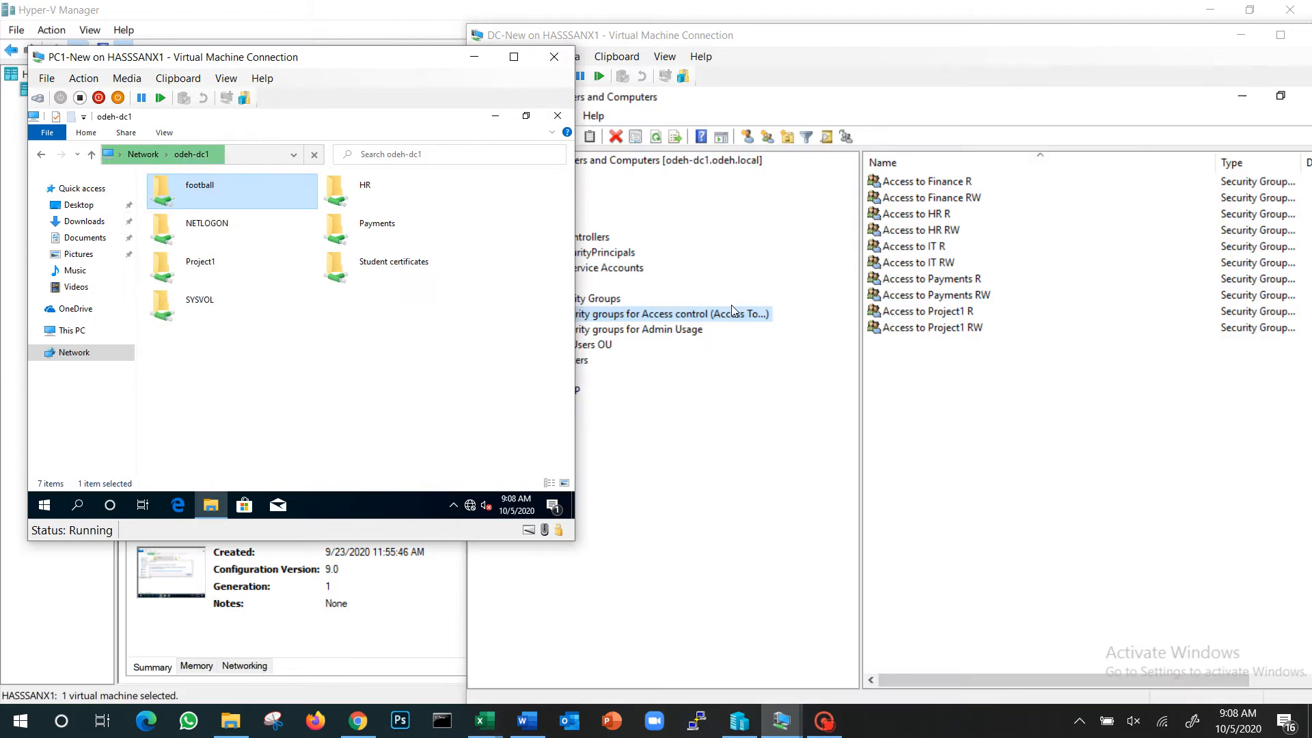
pyautogui.click(706, 365)
pyautogui.click(554, 377)
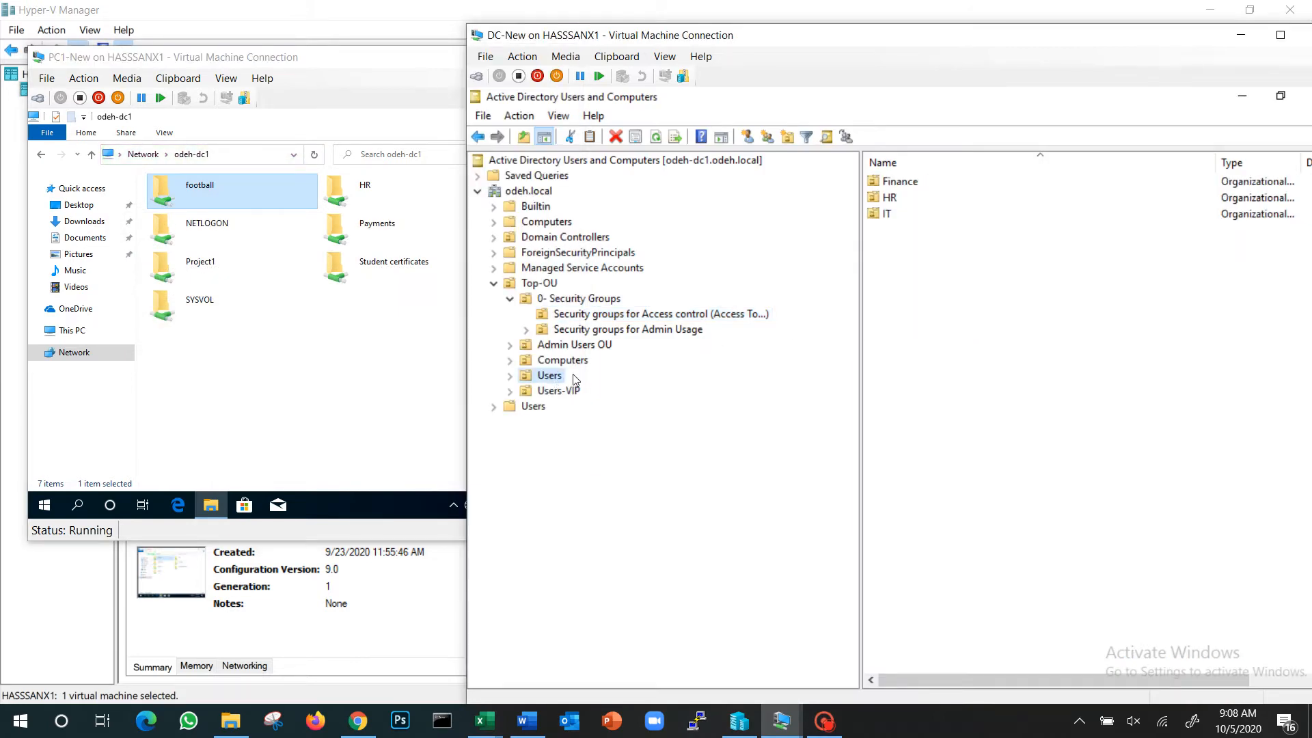
# Open the HR OU and examine the full group names in the second user's membership list
pyautogui.doubleClick(892, 199)
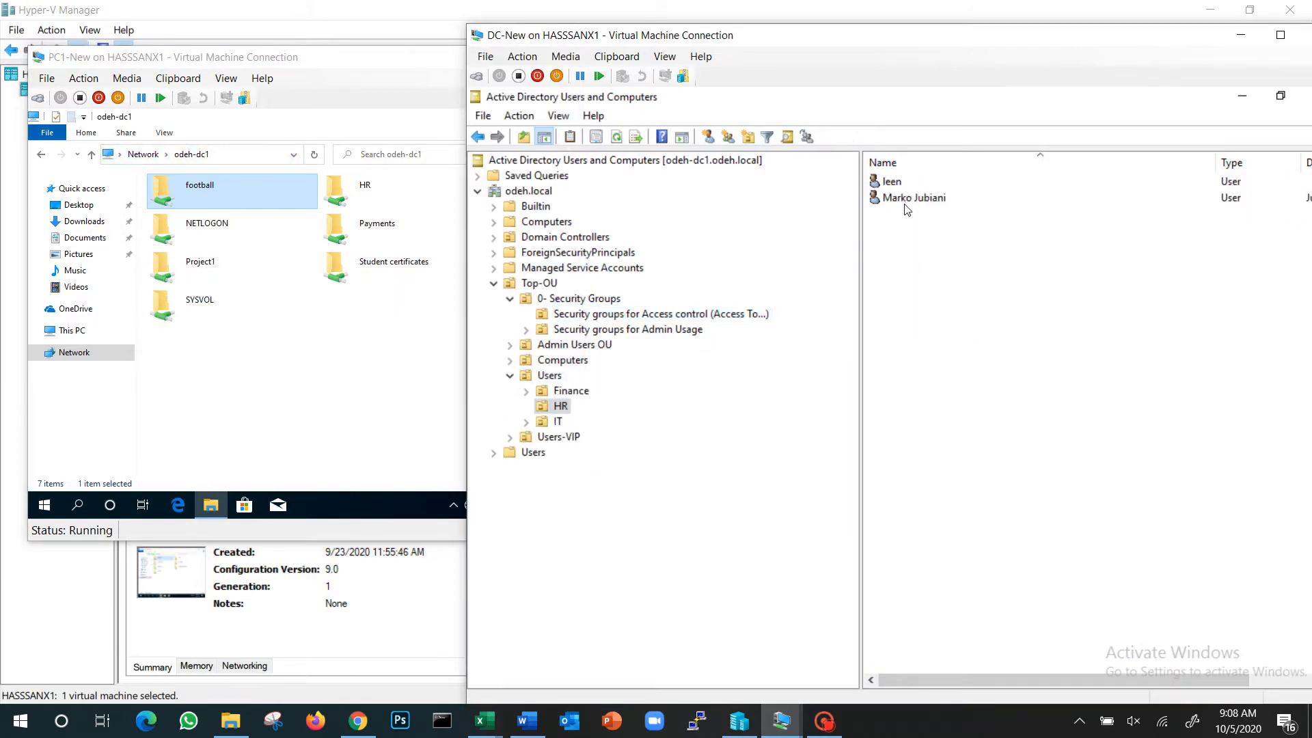
pyautogui.doubleClick(905, 198)
pyautogui.click(794, 208)
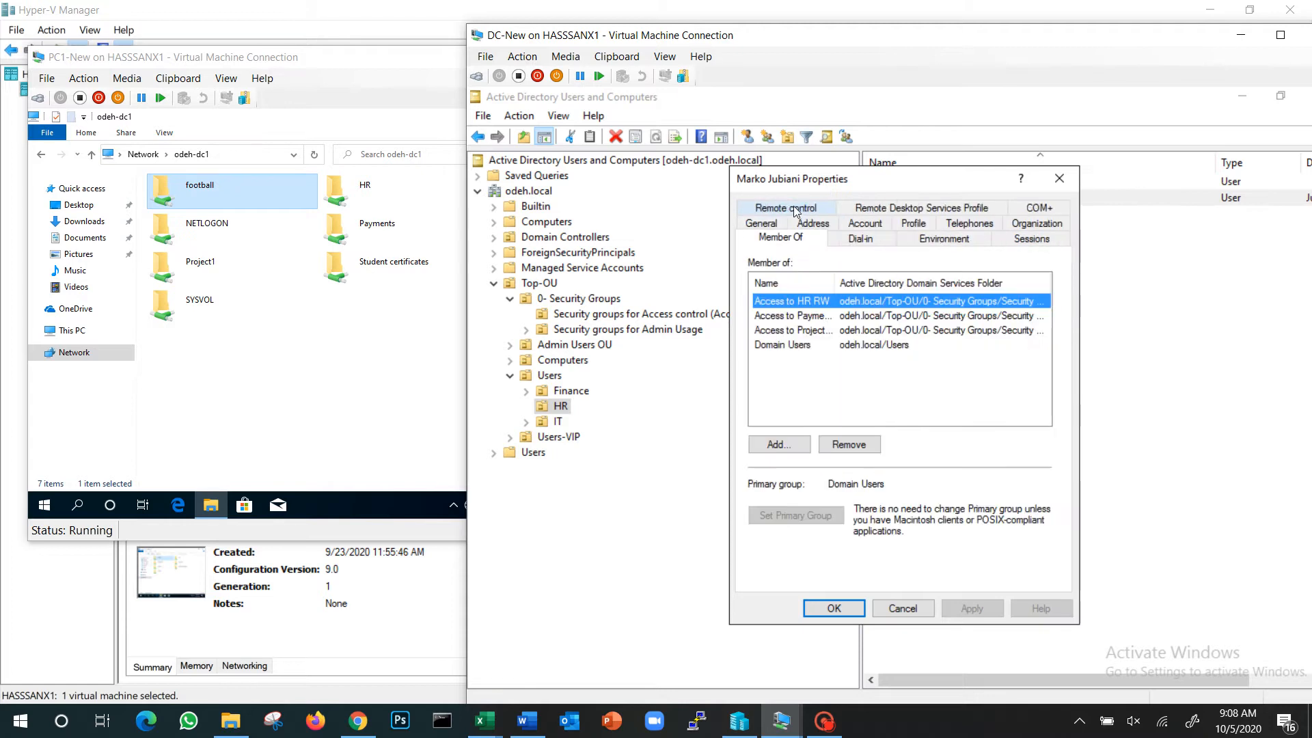
pyautogui.moveTo(829, 279); pyautogui.dragTo(938, 280)
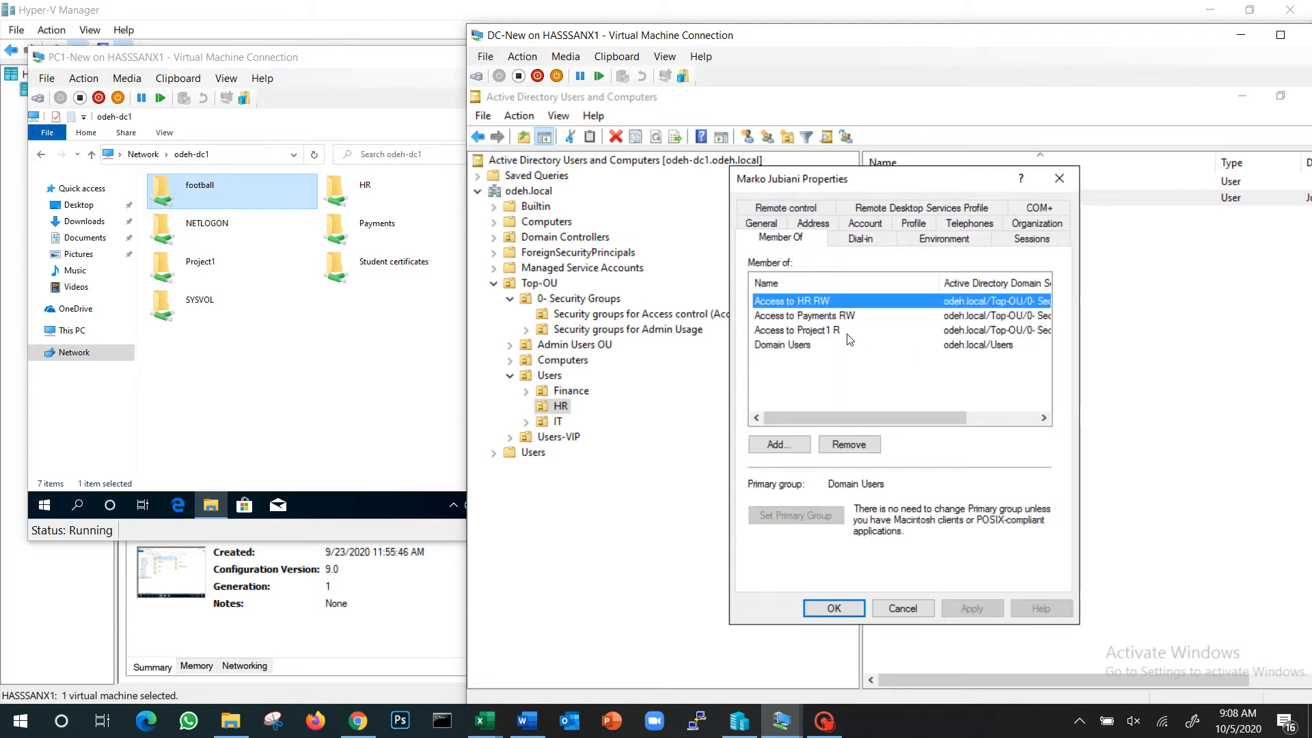
pyautogui.click(784, 448)
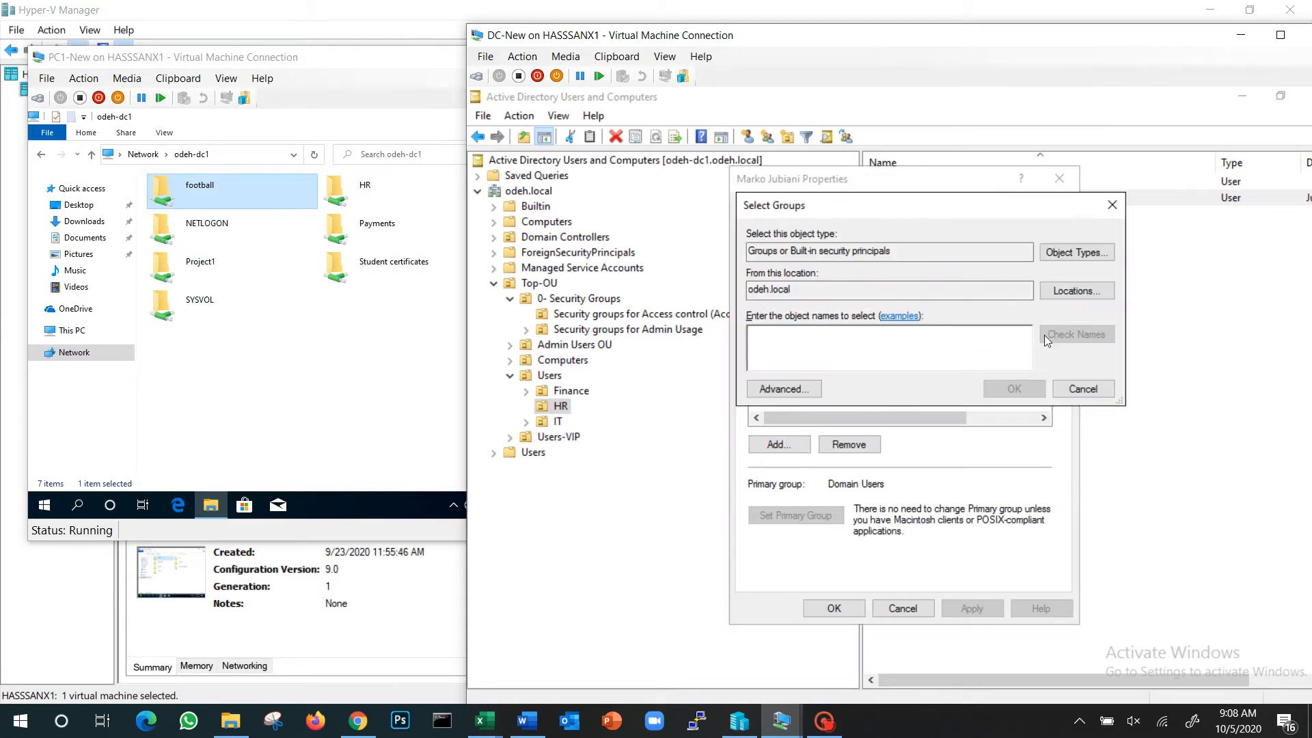
pyautogui.write('acces')
pyautogui.press('Return')
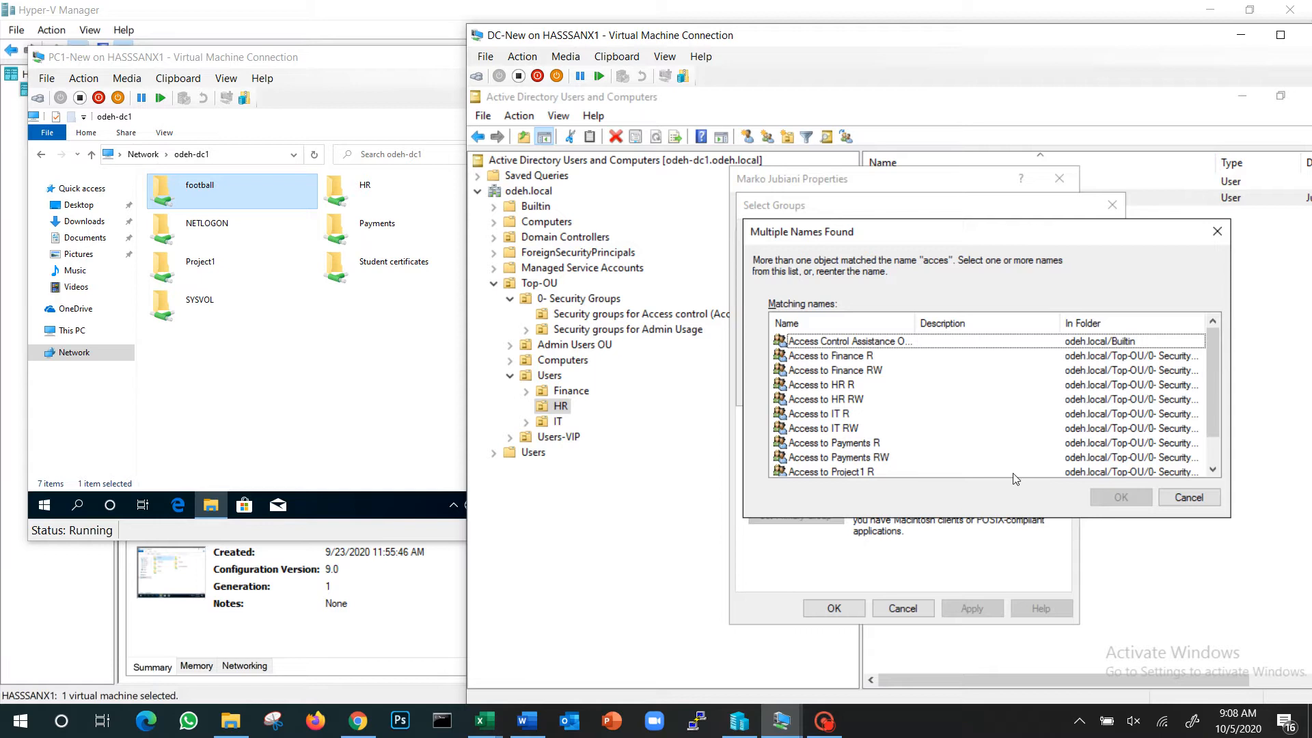
pyautogui.click(1189, 497)
pyautogui.click(1086, 394)
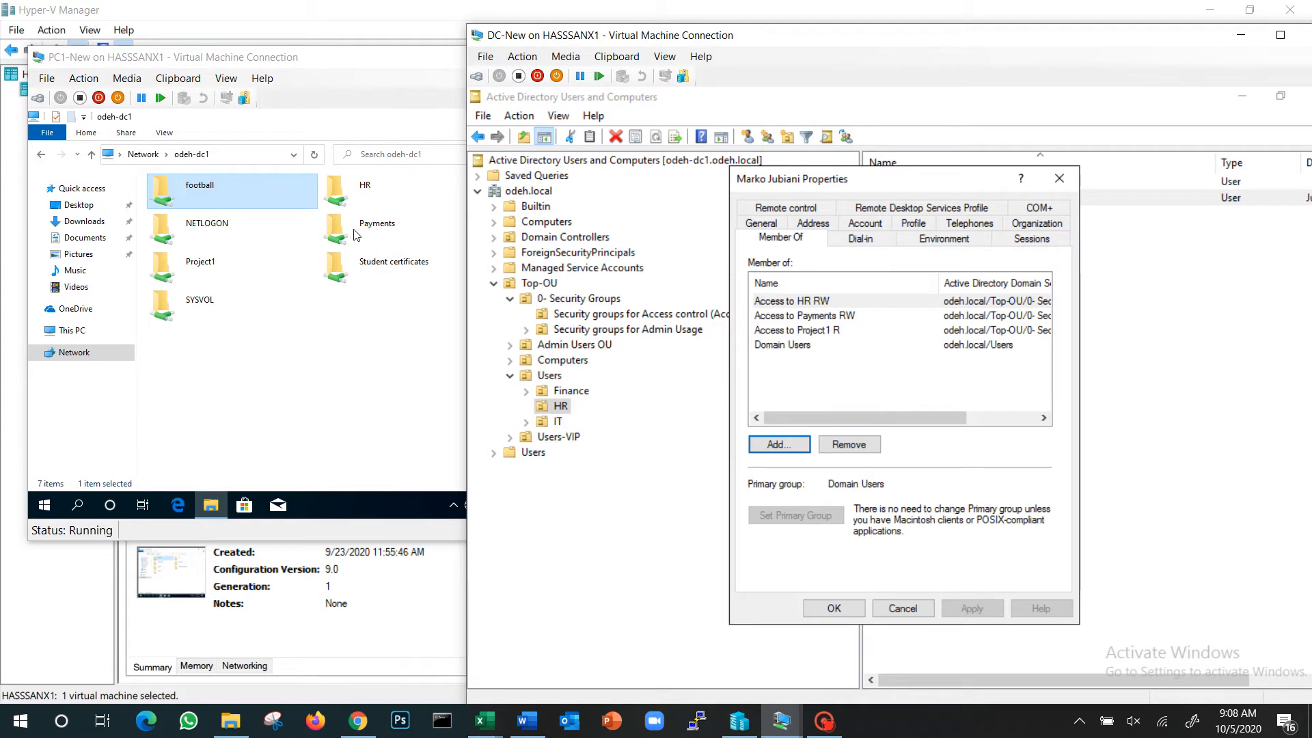
pyautogui.click(834, 608)
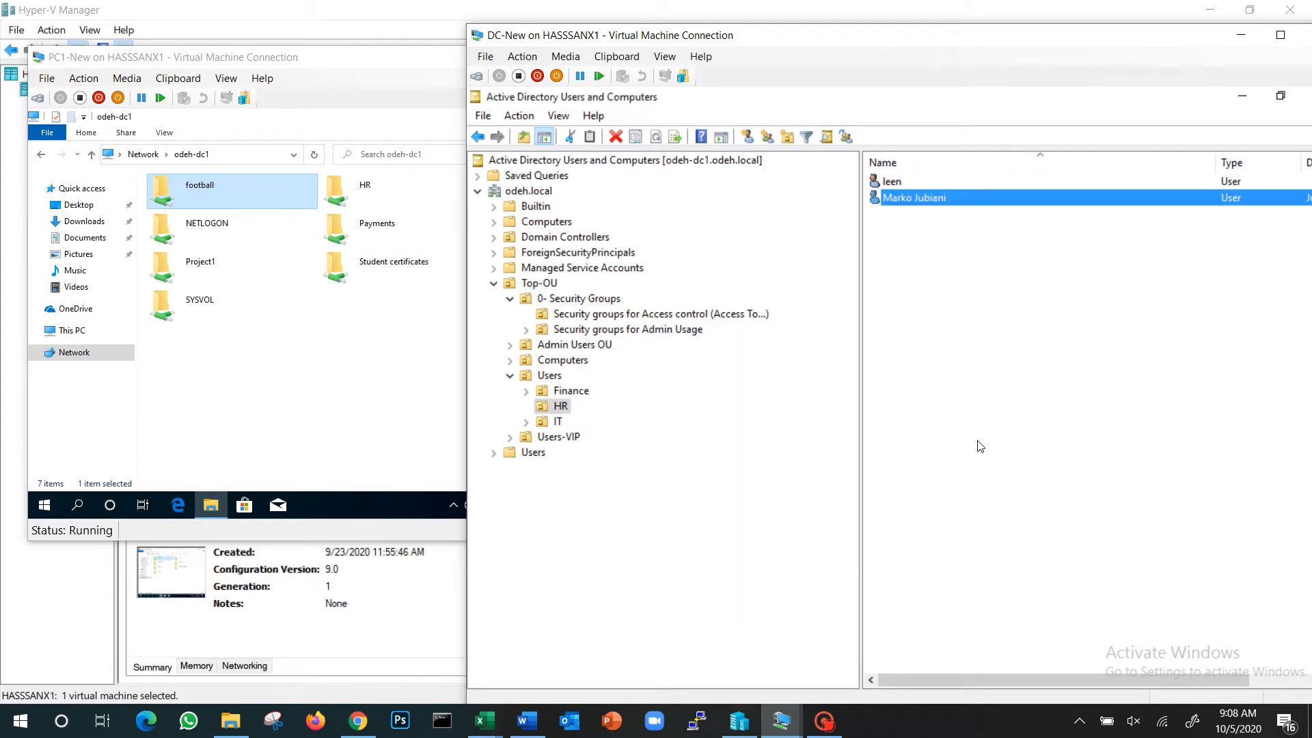
# Remove the second HR user from the Access to Payments RW group and save the account's properties
pyautogui.doubleClick(937, 200)
pyautogui.click(780, 207)
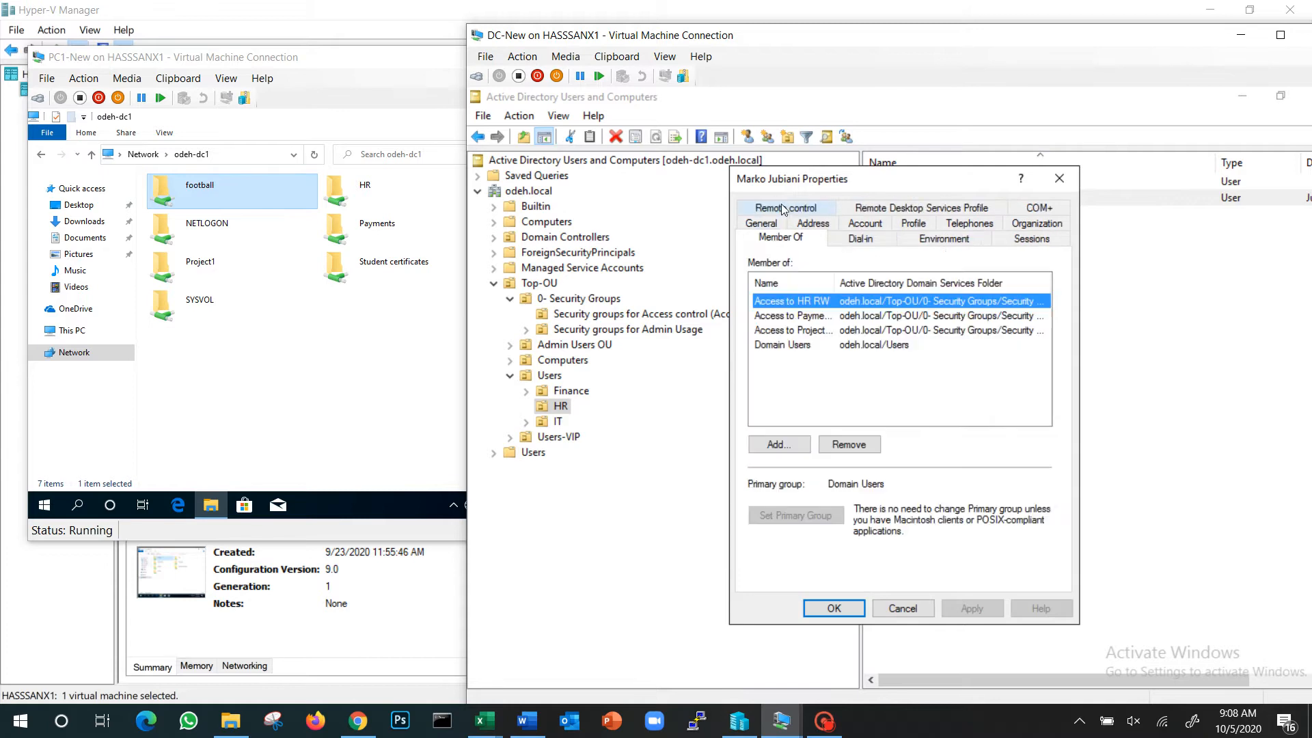
pyautogui.click(797, 317)
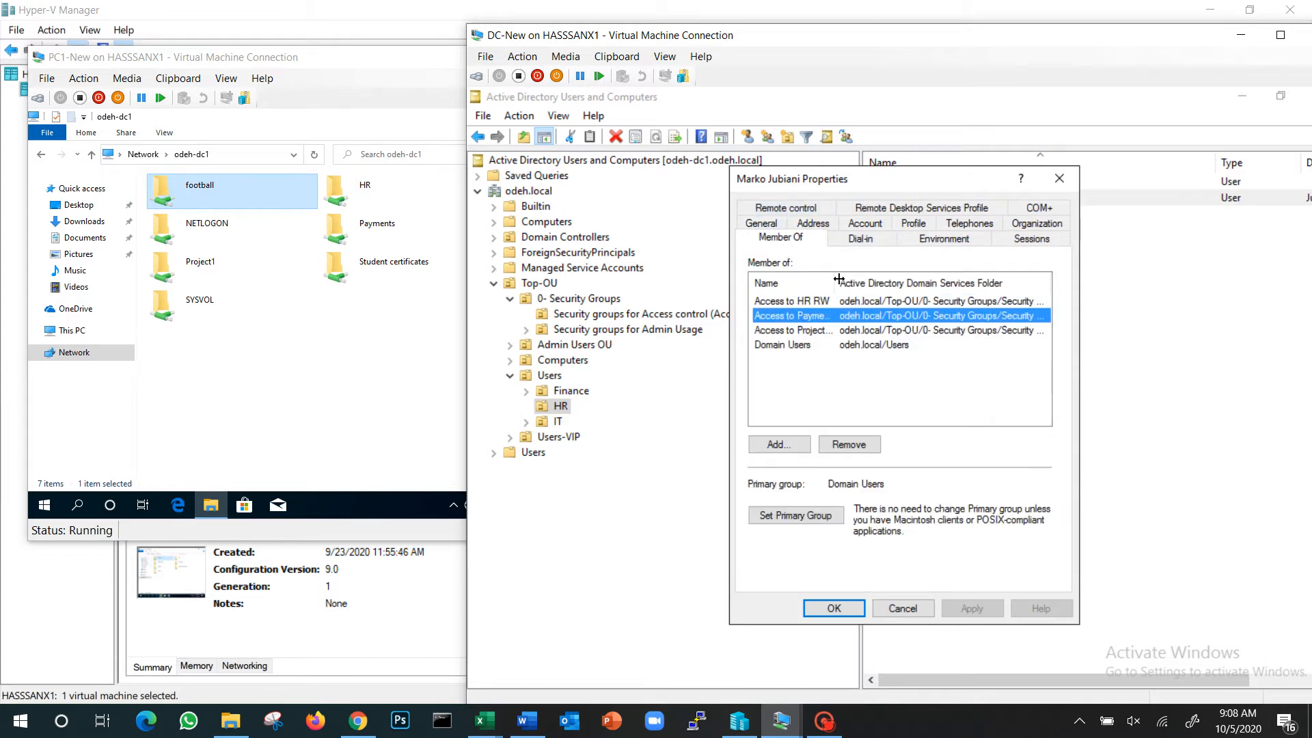
pyautogui.moveTo(839, 280); pyautogui.dragTo(936, 279)
pyautogui.click(857, 443)
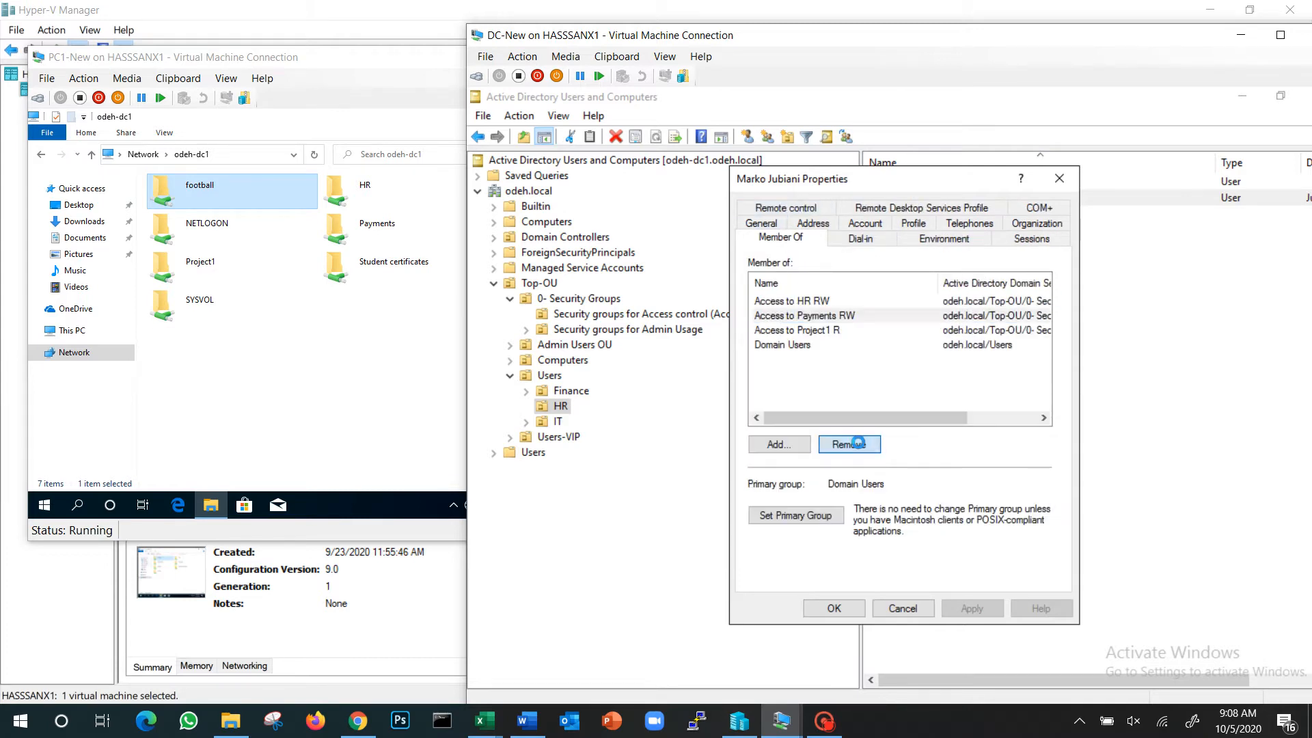
pyautogui.click(952, 471)
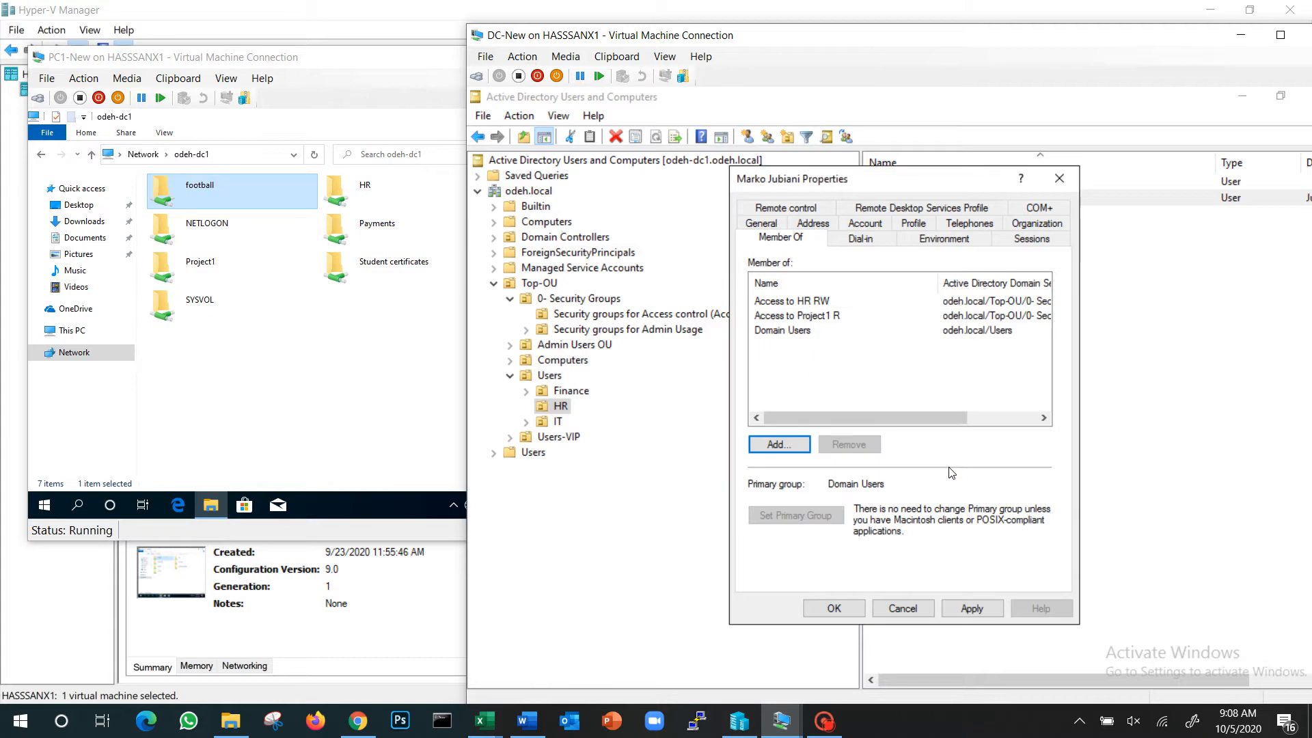
pyautogui.click(835, 608)
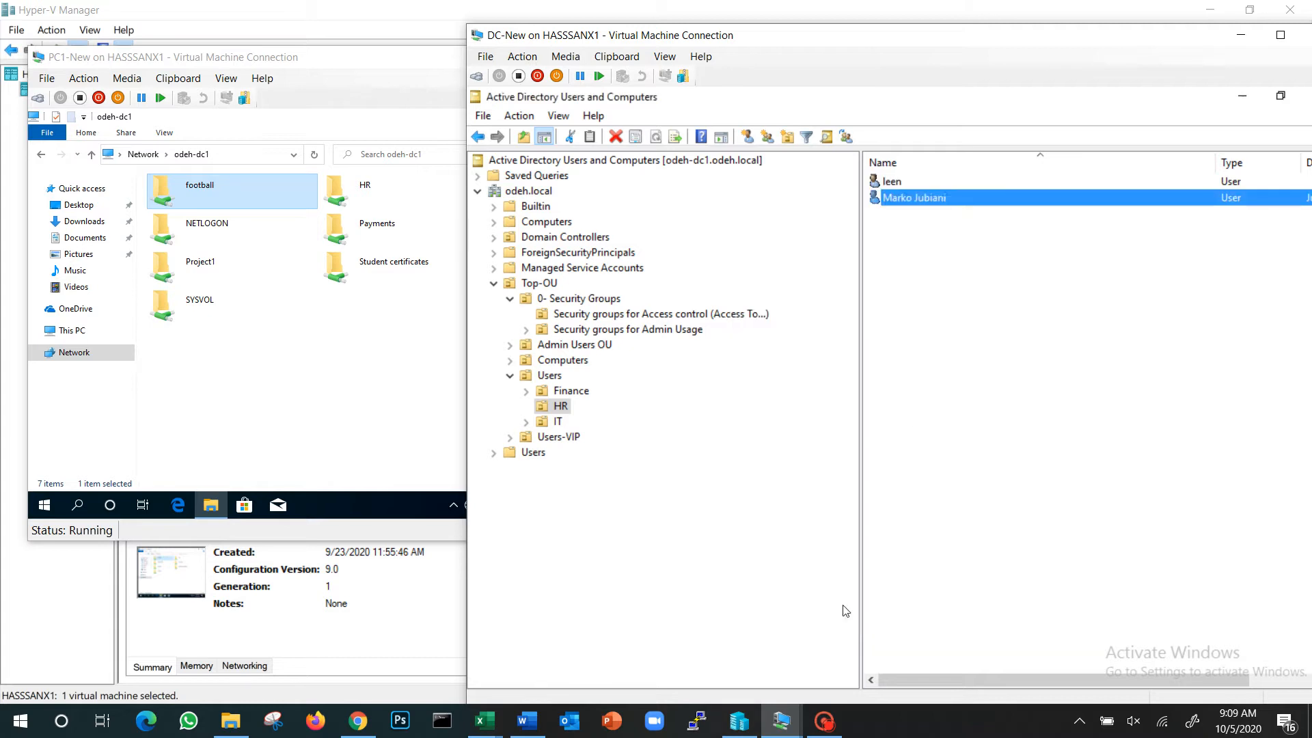
# Switch to PC1-New and test opening the Payments share on odeh-dc1 twice, returning to the share list each time
pyautogui.doubleClick(348, 224)
pyautogui.click(92, 153)
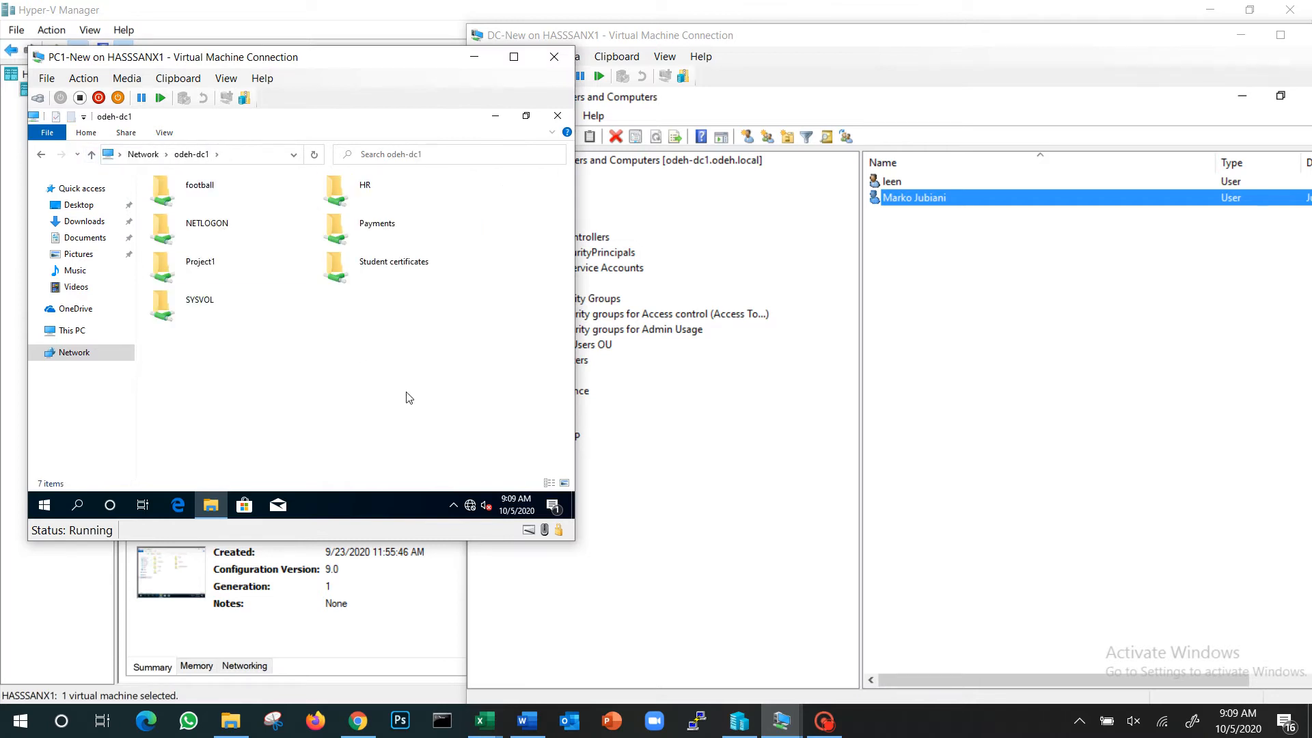
pyautogui.doubleClick(345, 222)
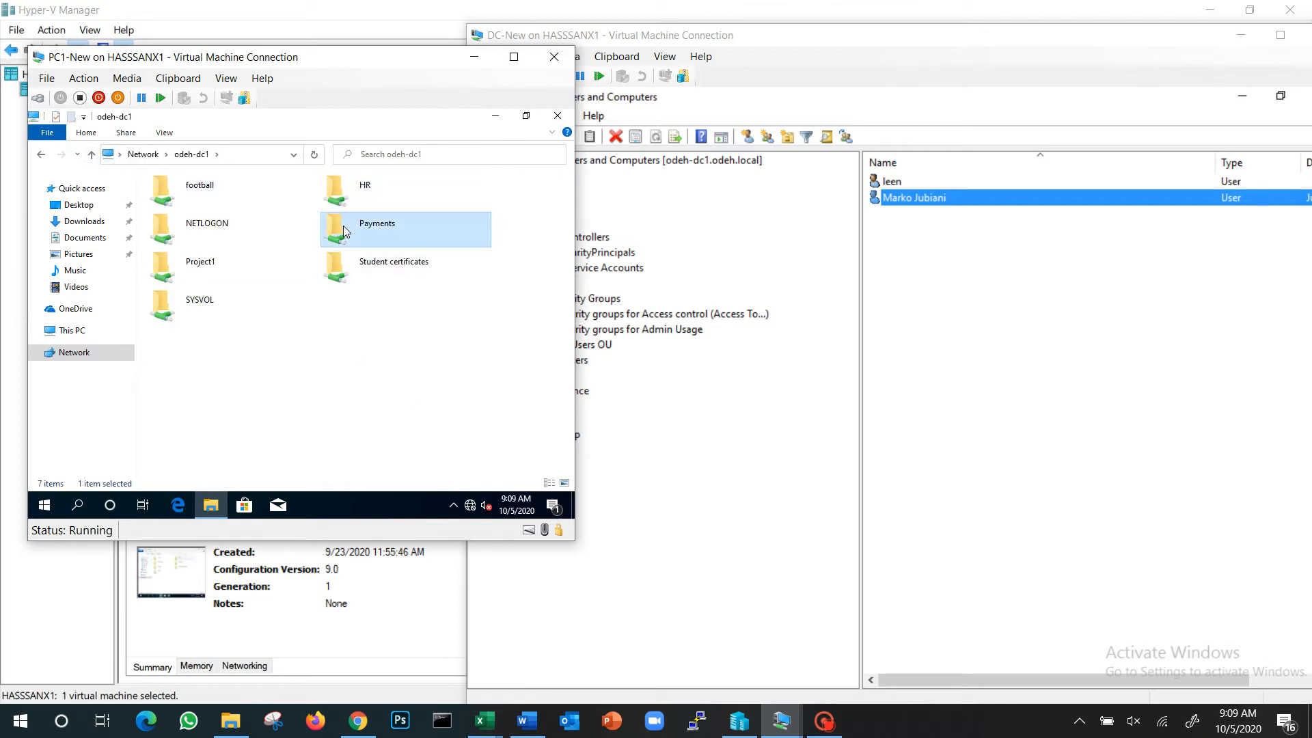
pyautogui.click(92, 155)
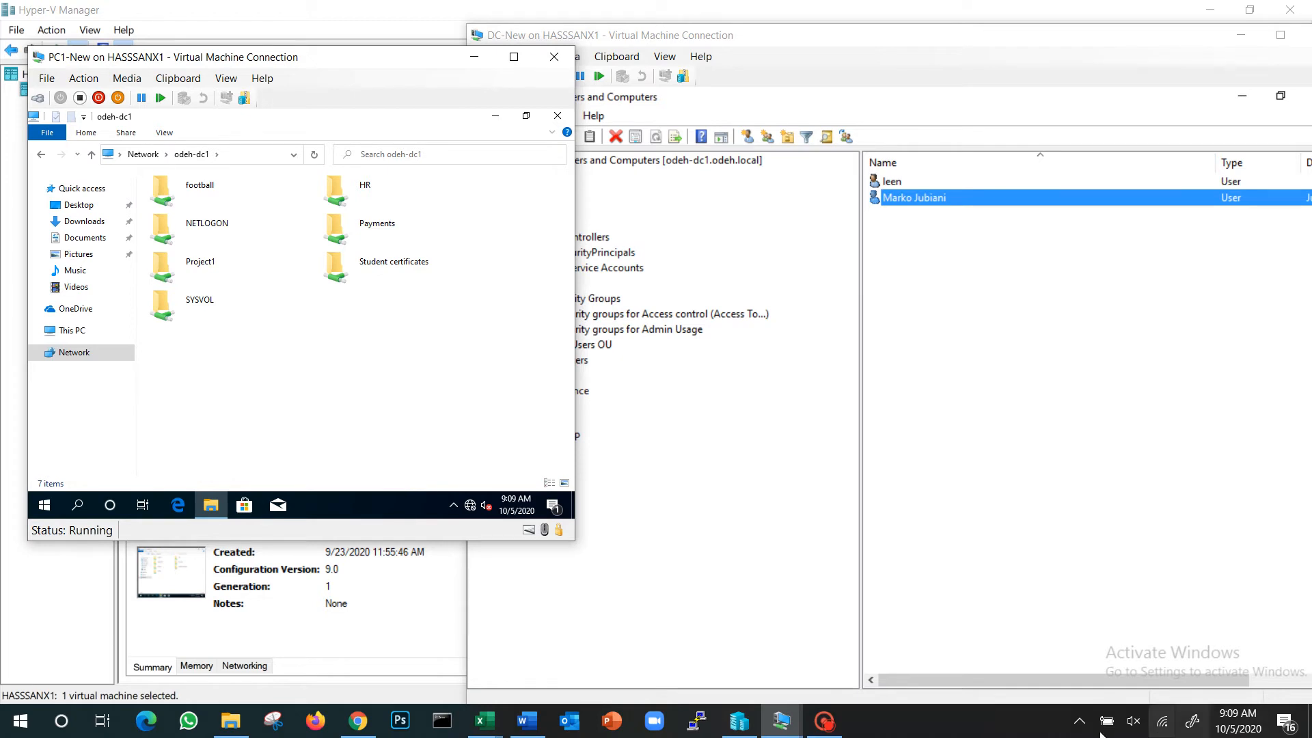
pyautogui.click(835, 726)
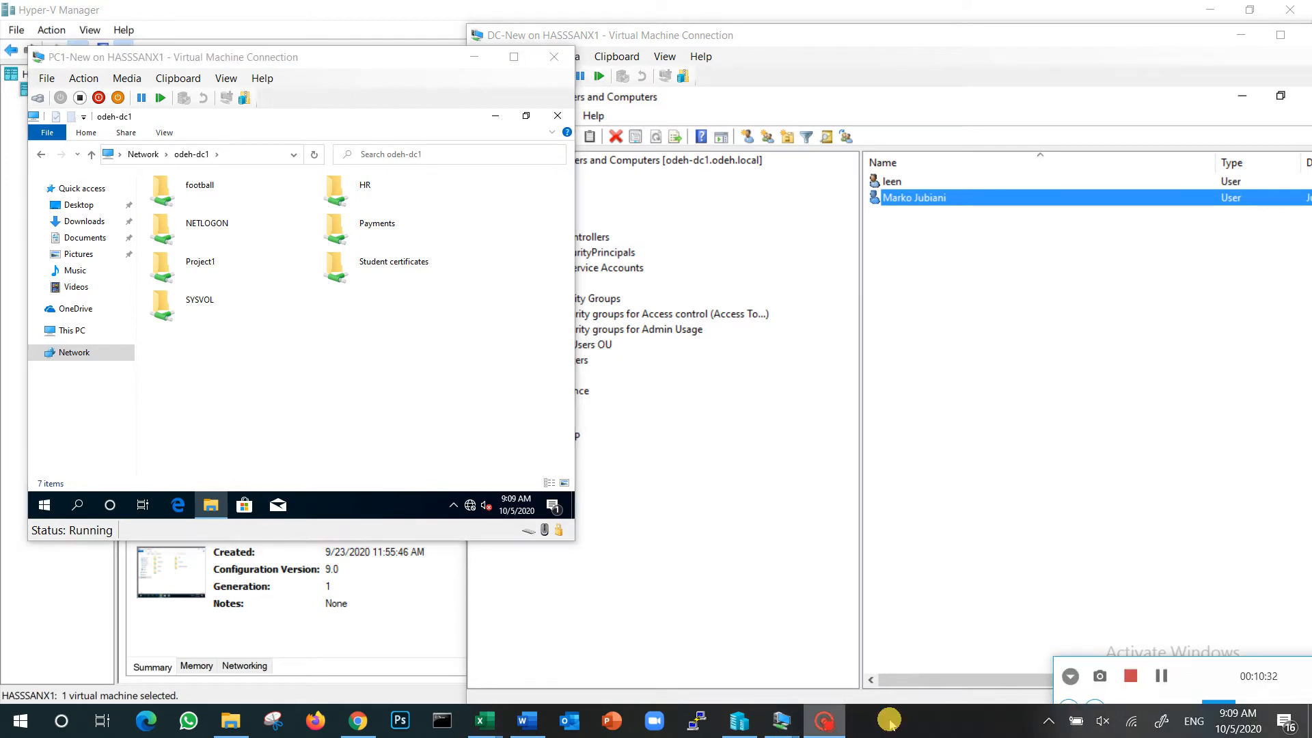
pyautogui.click(1161, 675)
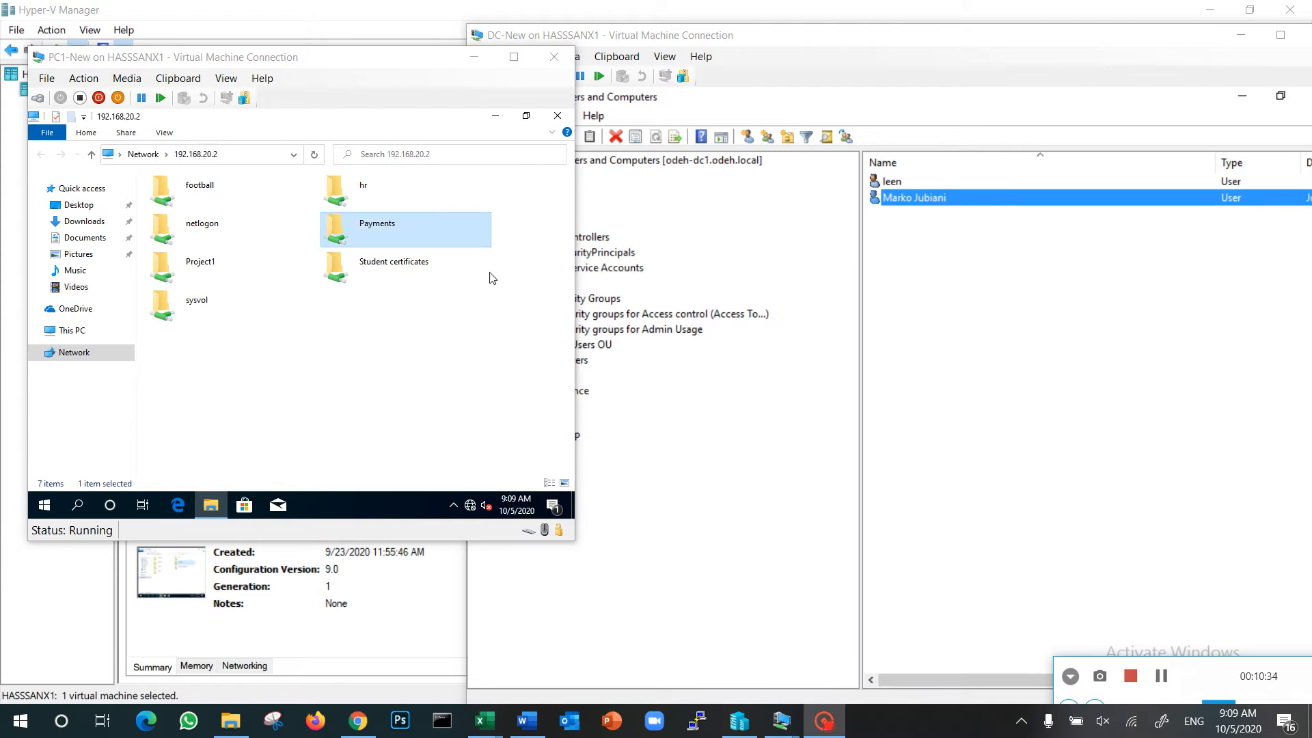
# Try to open the Payments share through 192.168.20.2 on PC1-New and dismiss the network error
pyautogui.doubleClick(356, 237)
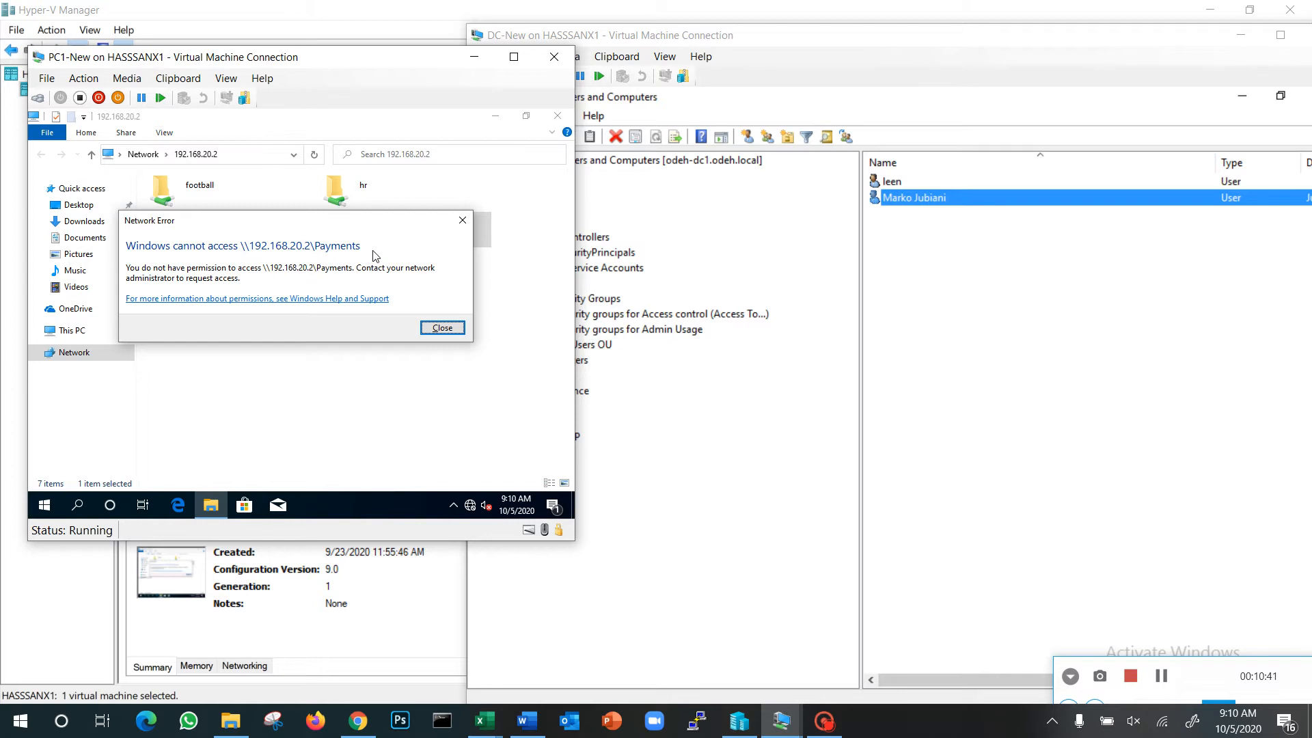
pyautogui.click(432, 331)
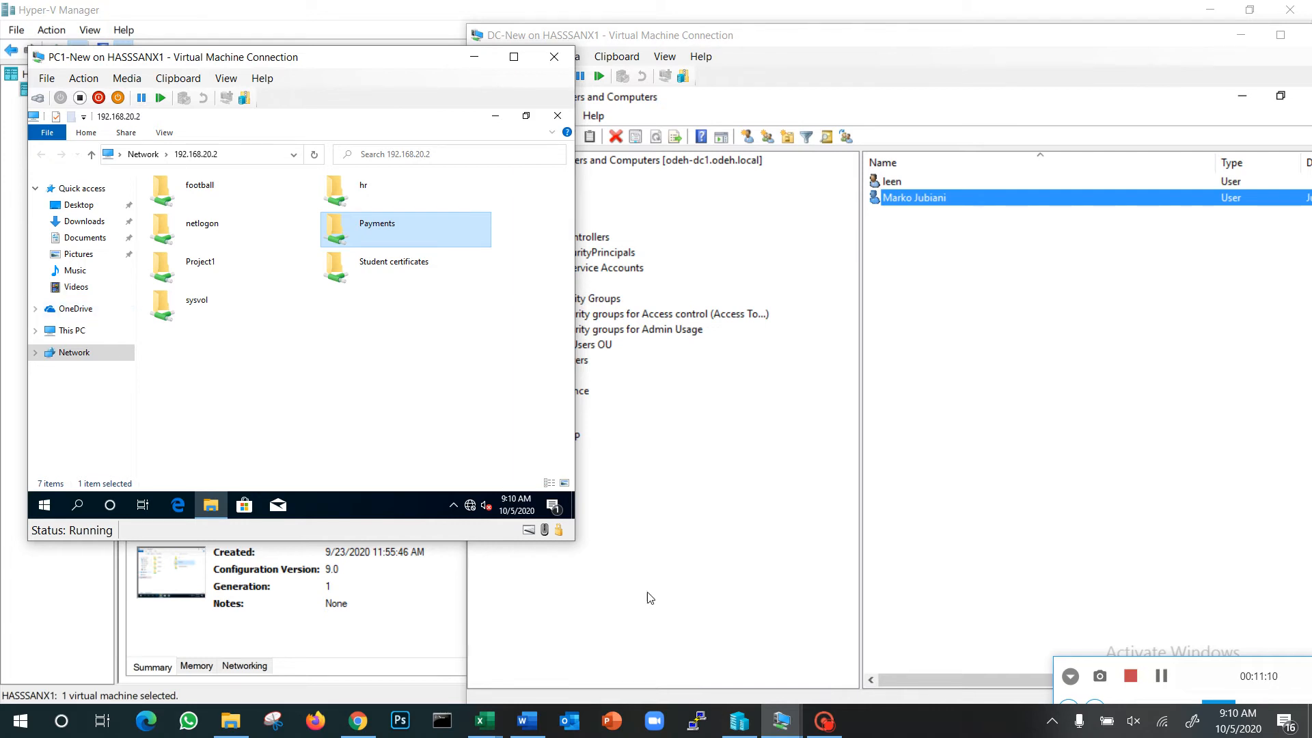
# Switch to DC-New, review the second HR user's group memberships, and close the properties without adding a group
pyautogui.click(916, 334)
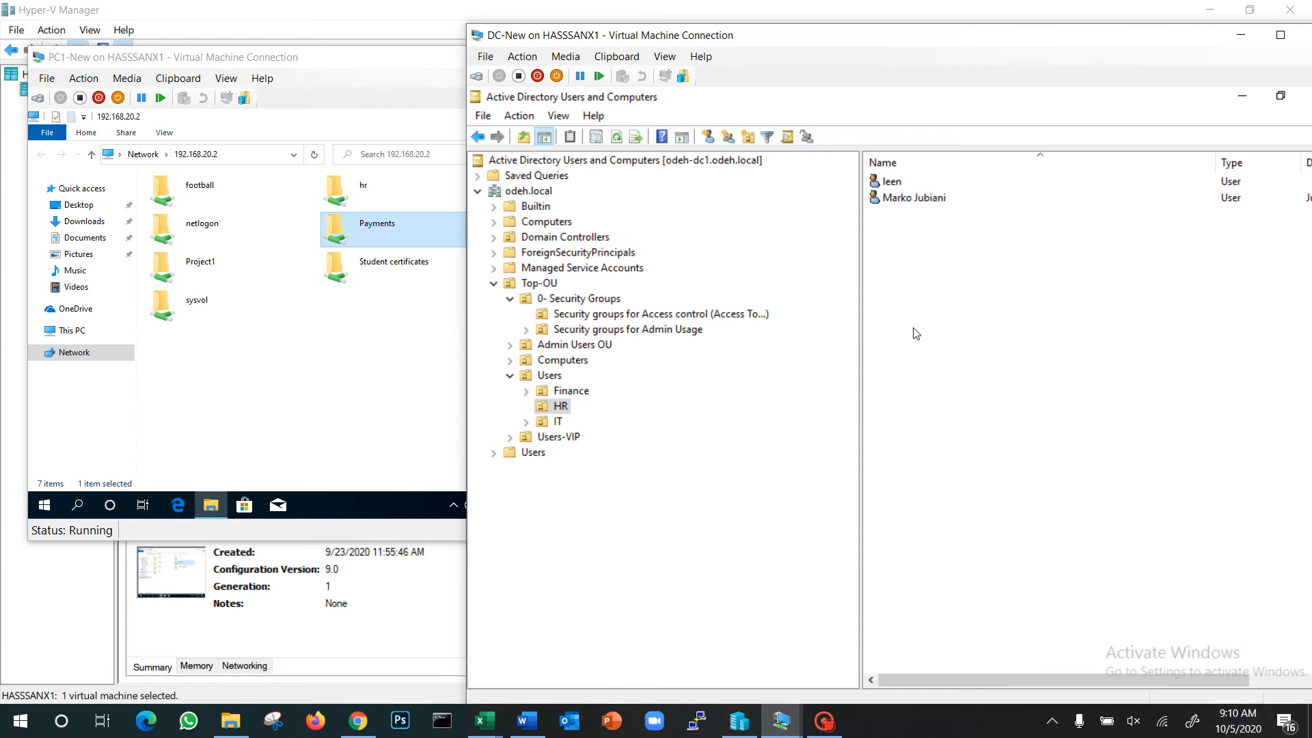
pyautogui.click(558, 408)
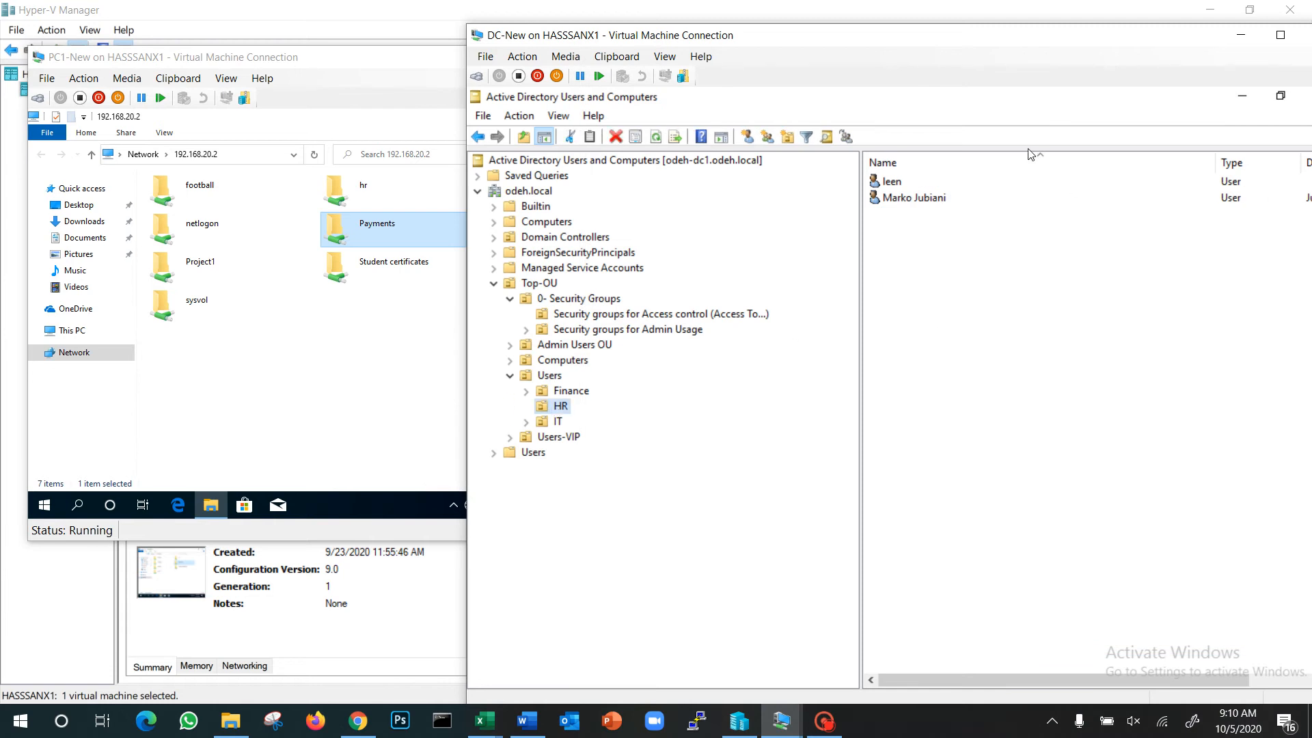
pyautogui.click(931, 198)
pyautogui.doubleClick(932, 198)
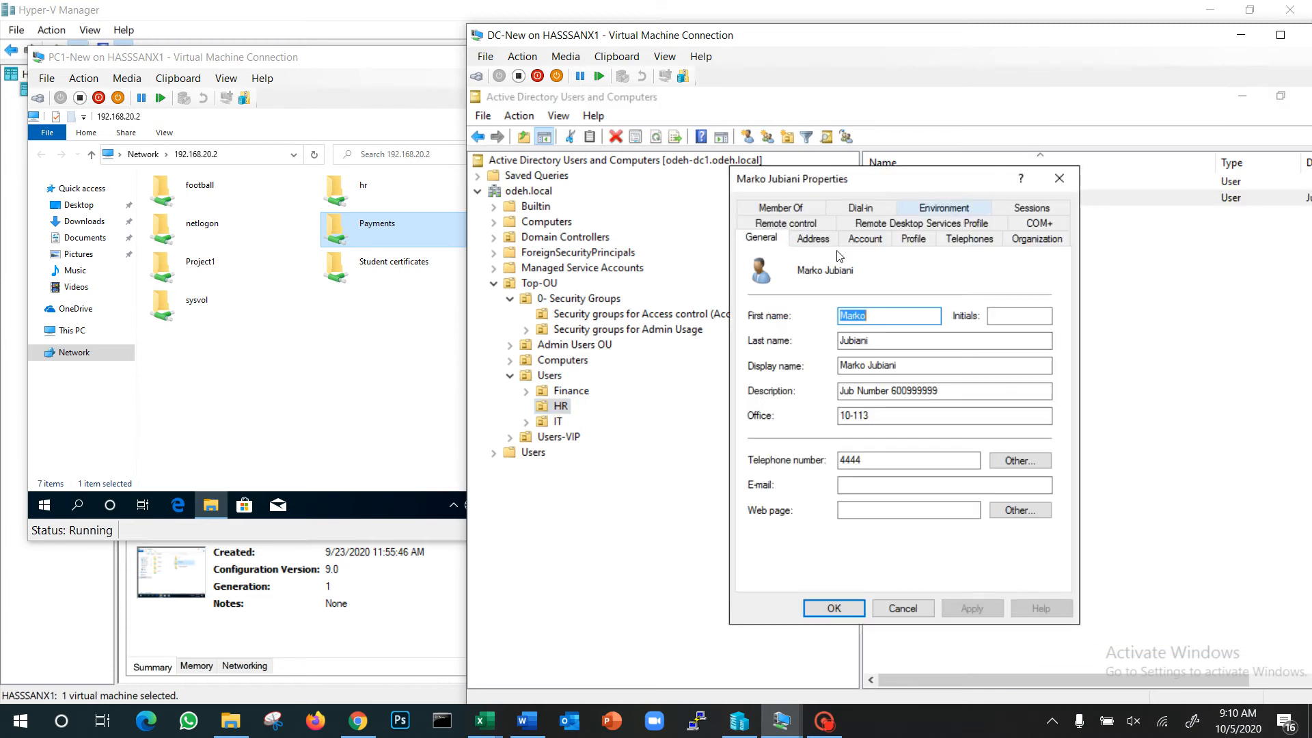
pyautogui.click(805, 208)
pyautogui.moveTo(835, 282); pyautogui.dragTo(913, 282)
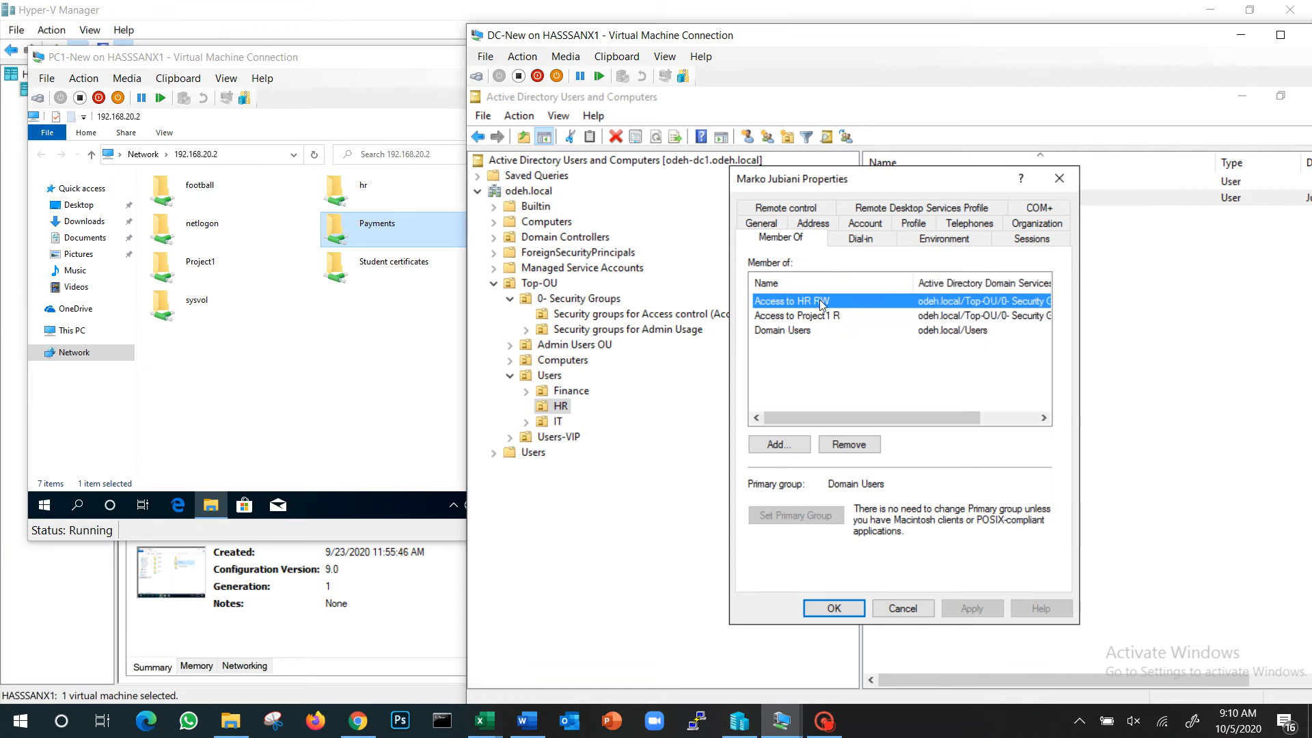
pyautogui.click(779, 444)
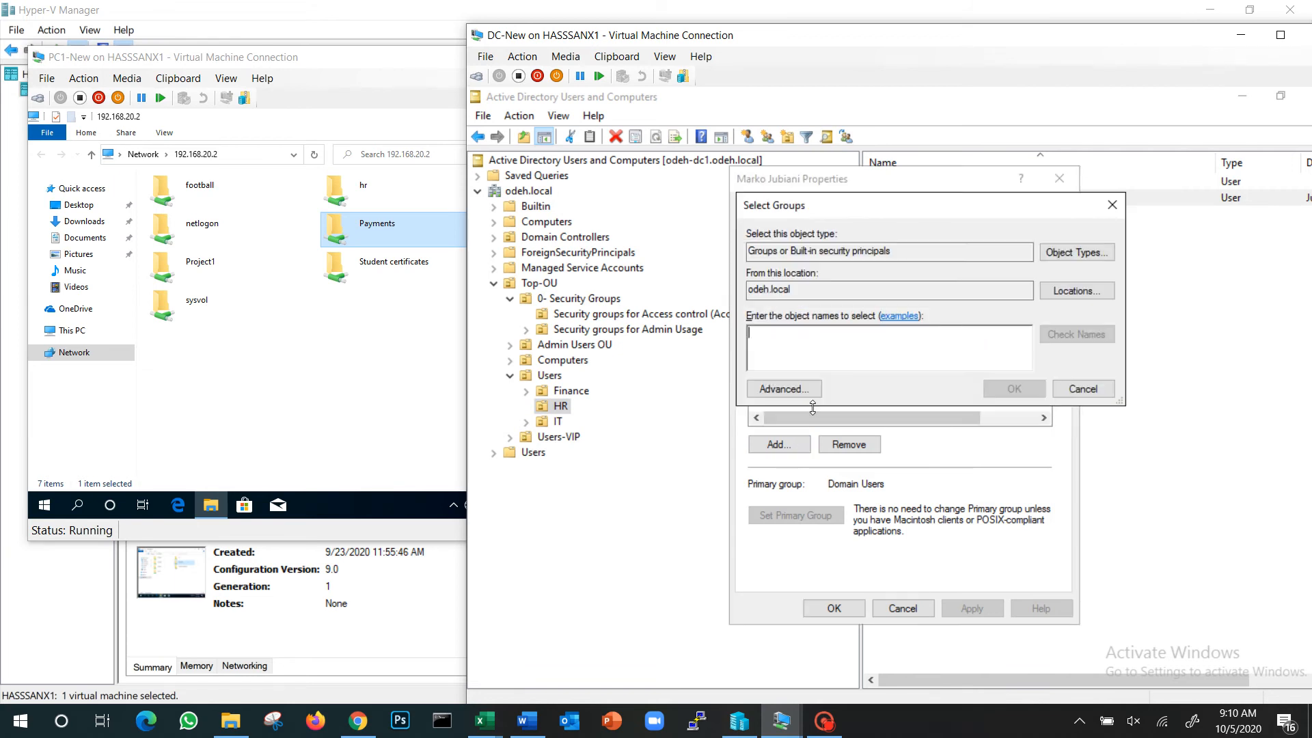
pyautogui.click(1082, 394)
pyautogui.click(851, 609)
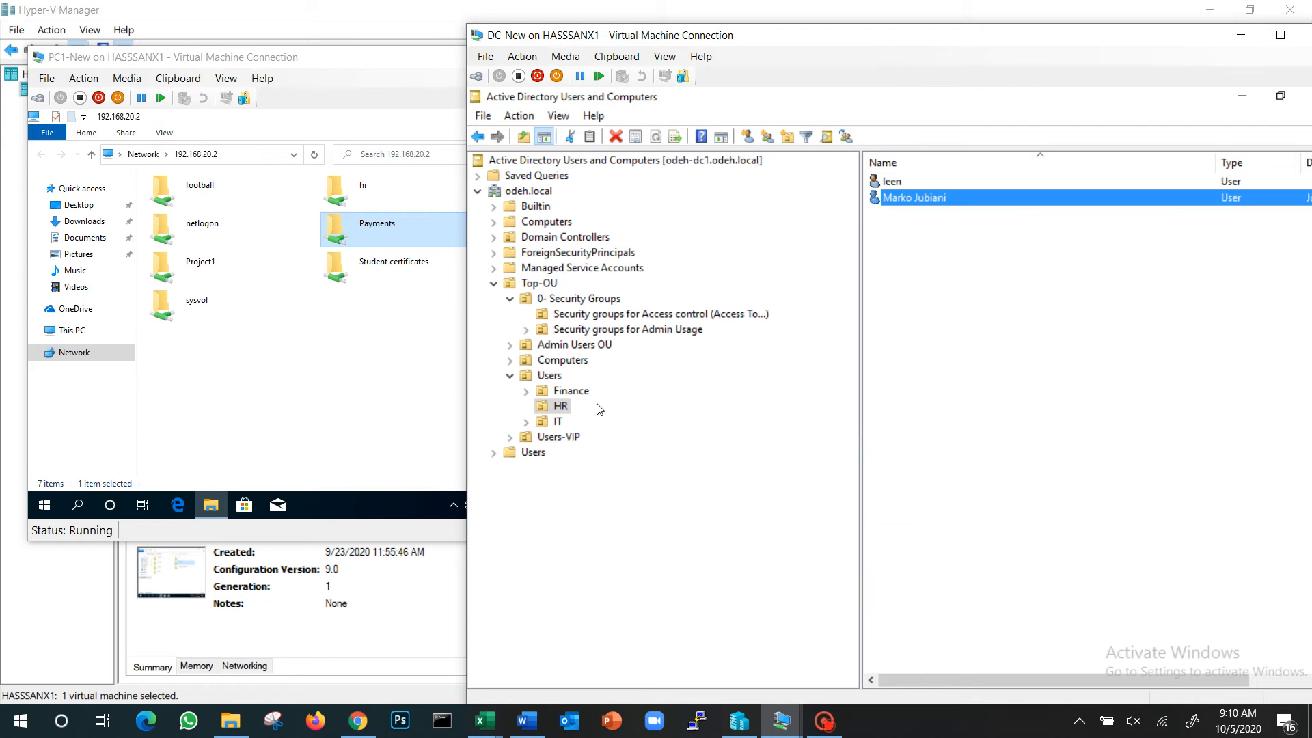
# Examine the members of the Access to Payments RW group in the access control security groups OU, and close its properties
pyautogui.click(604, 315)
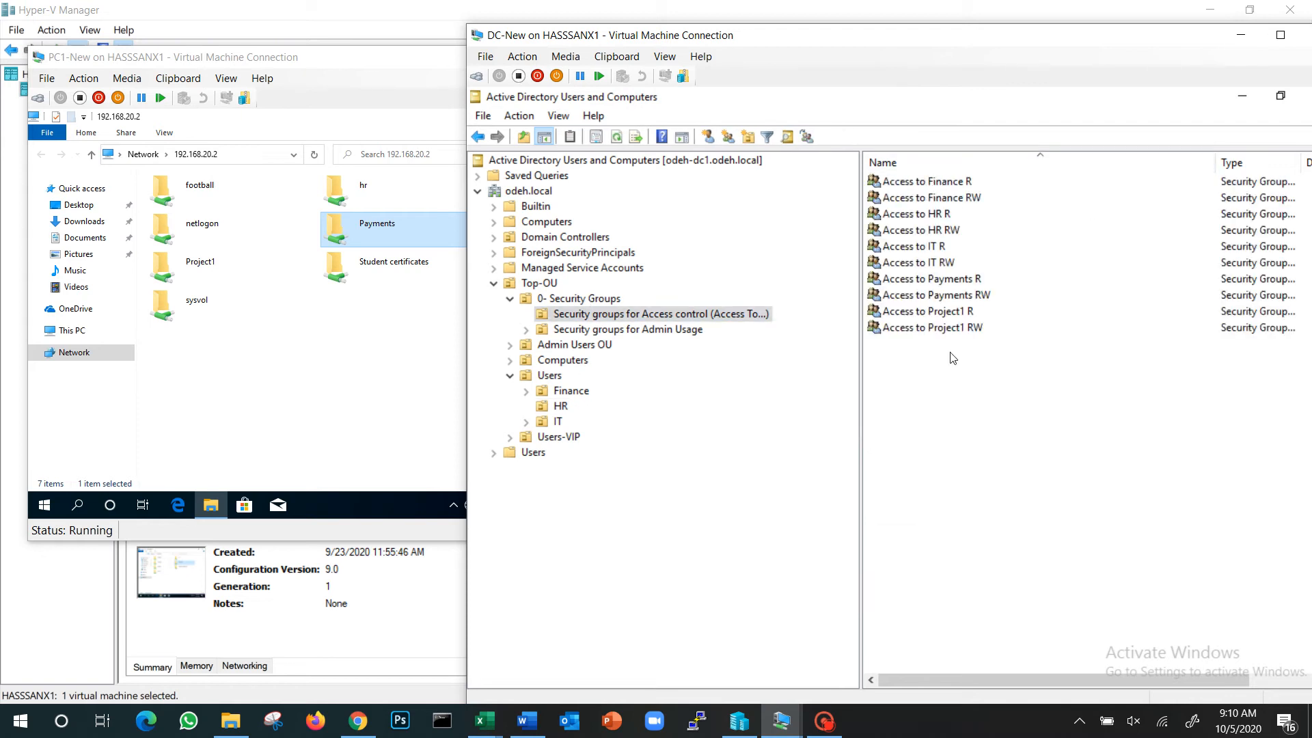
pyautogui.doubleClick(928, 301)
pyautogui.click(800, 207)
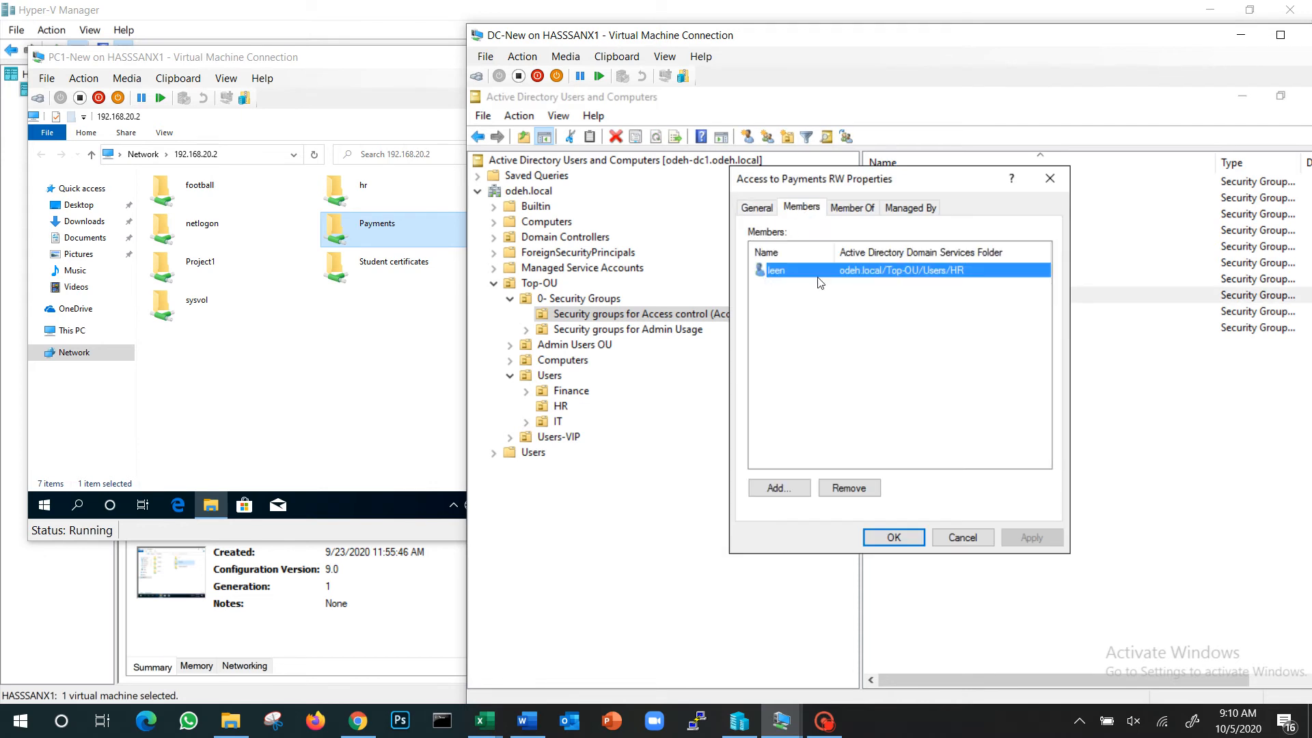
pyautogui.click(906, 539)
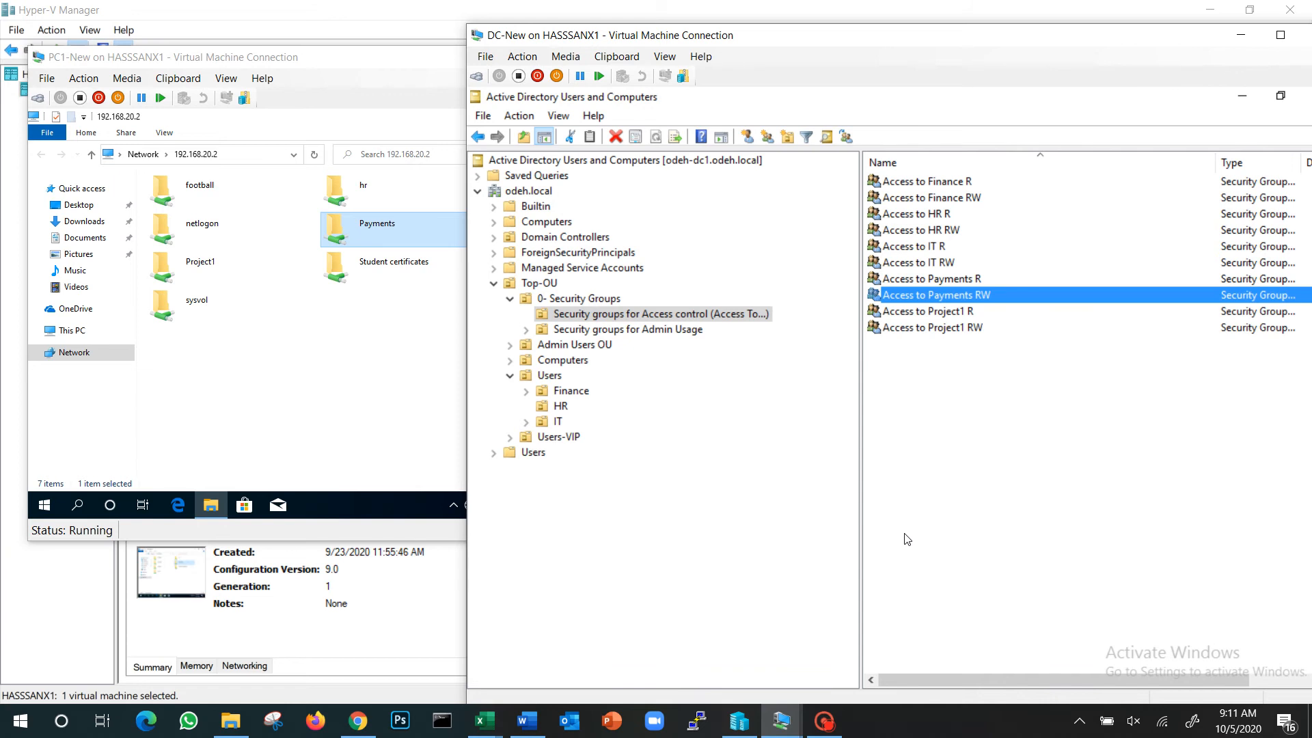
pyautogui.click(954, 298)
pyautogui.doubleClick(1036, 296)
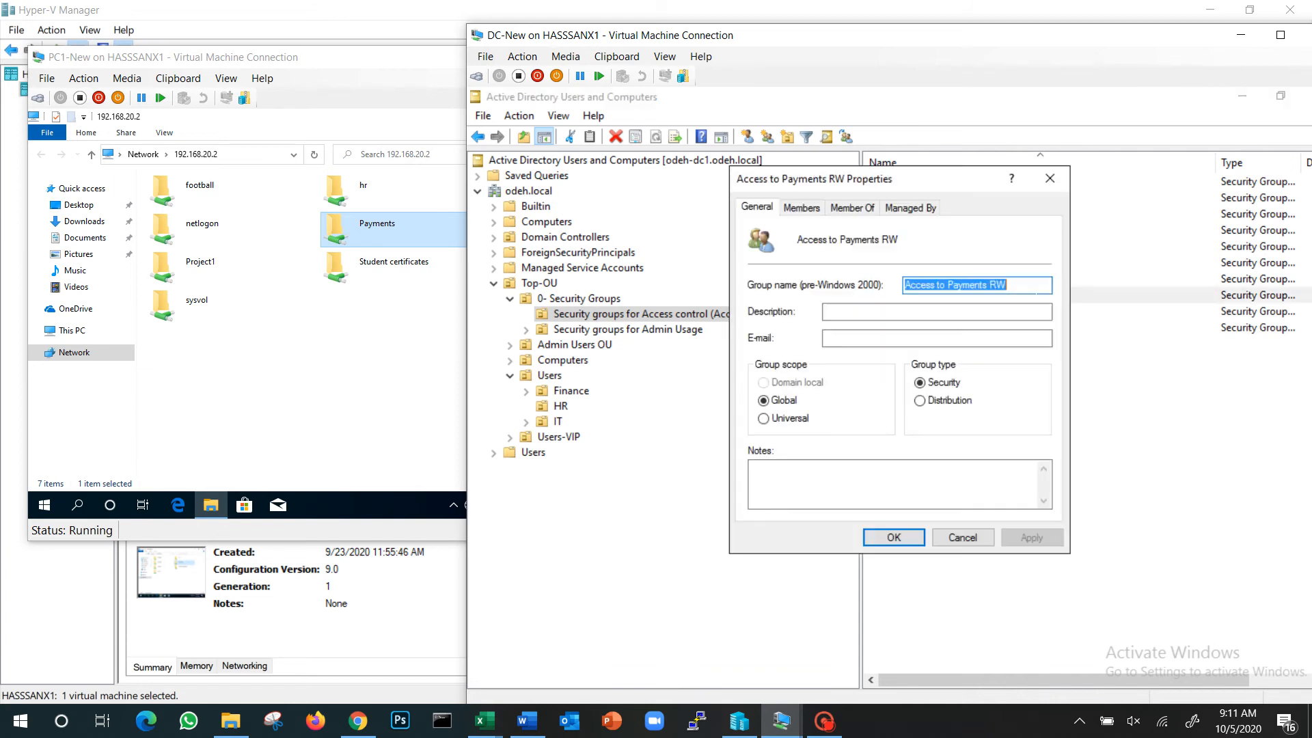
pyautogui.click(801, 207)
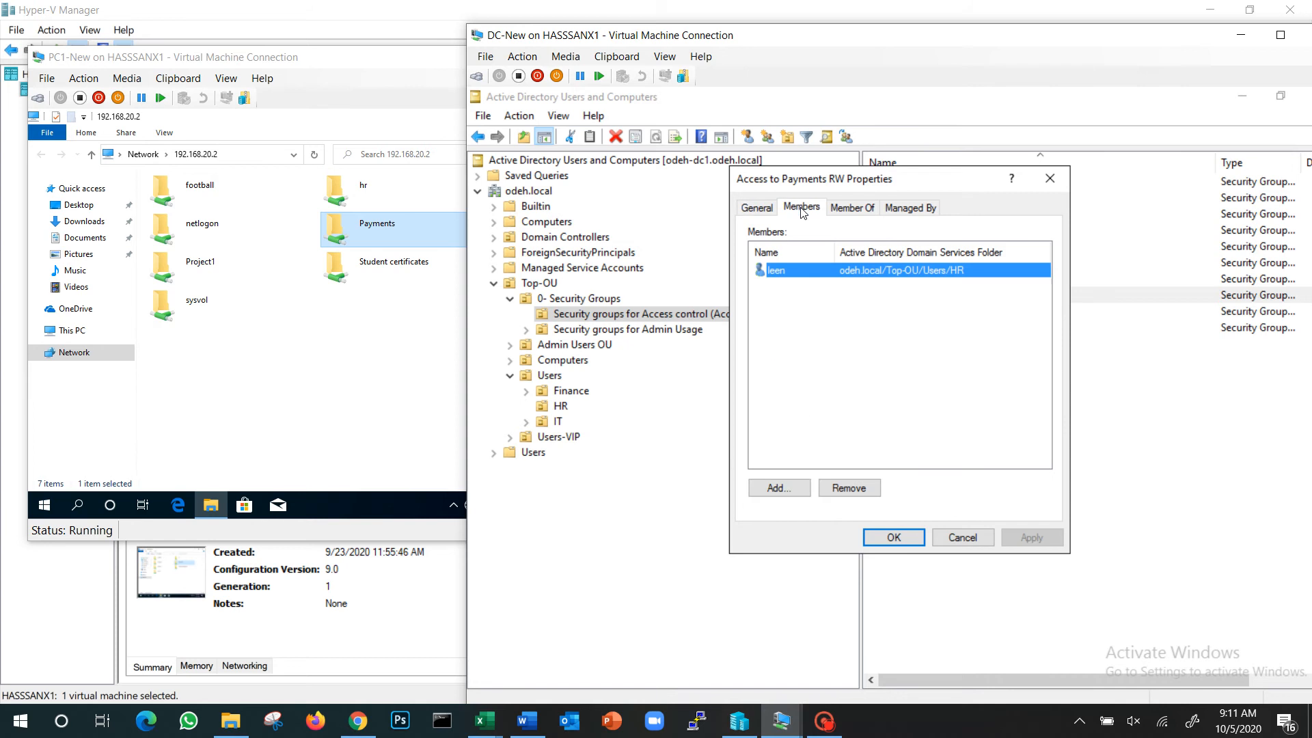
pyautogui.click(793, 490)
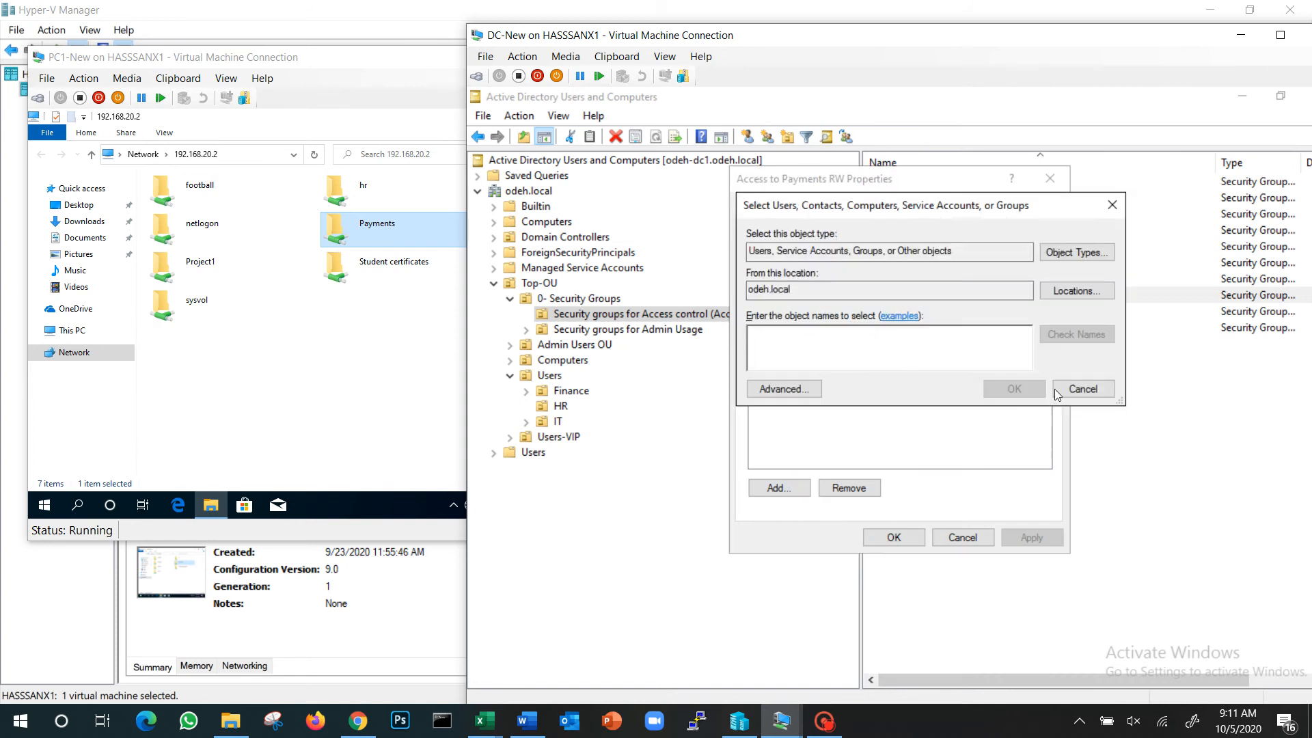
pyautogui.click(1083, 389)
pyautogui.click(898, 540)
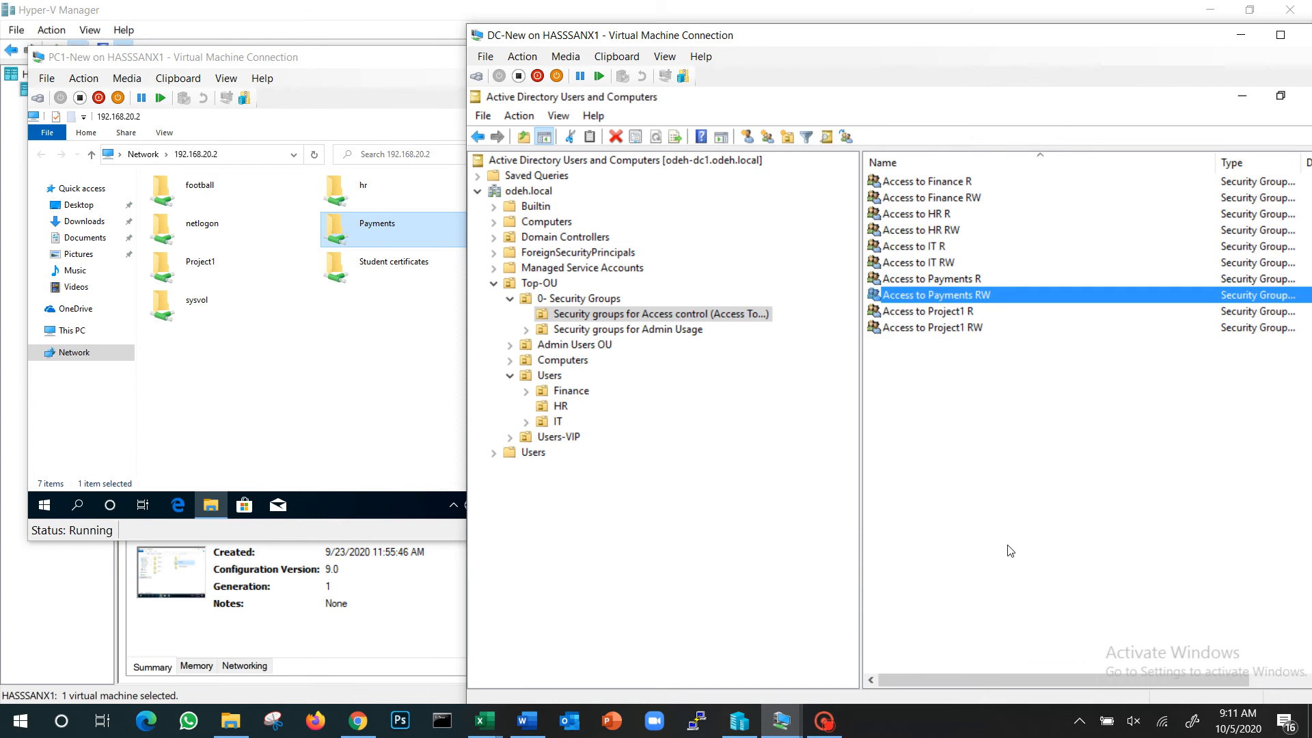
pyautogui.click(1010, 550)
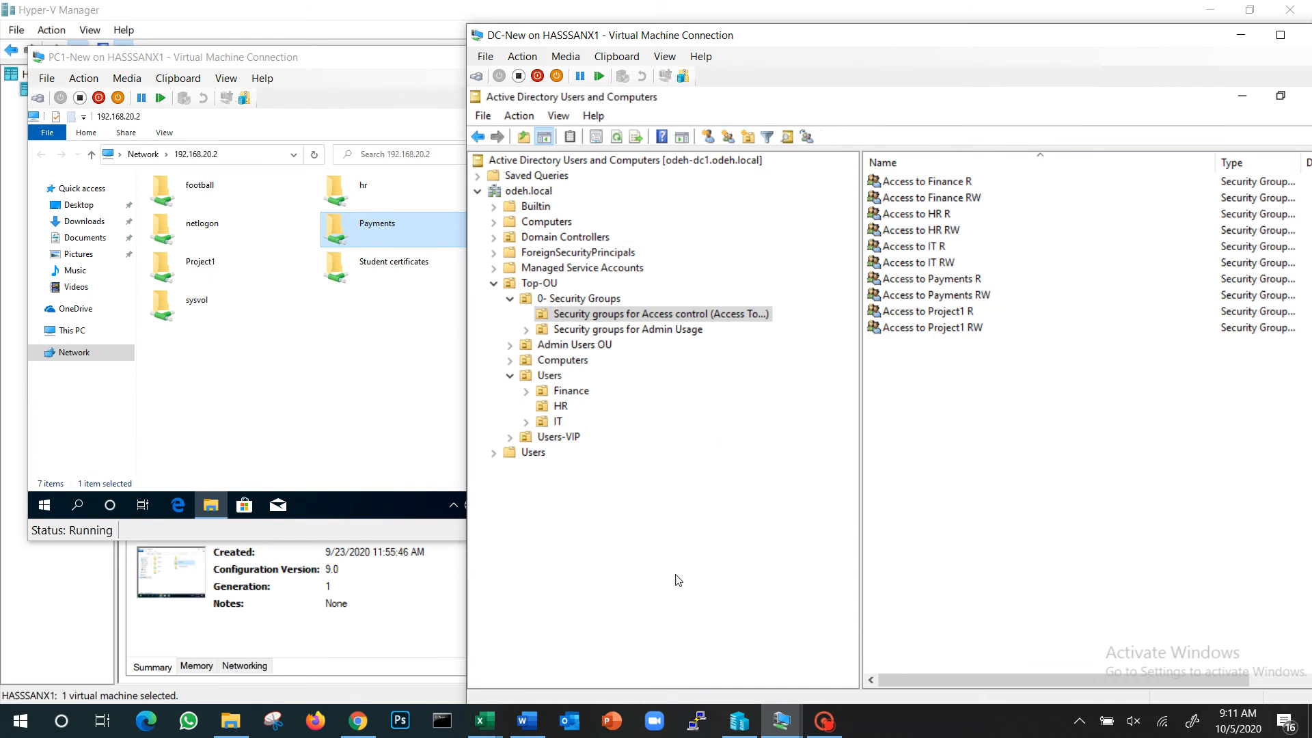
# Bring up Share_folder in File Explorer on DC-New and select the Project1 folder, leaving its name unedited
pyautogui.moveTo(899, 27); pyautogui.dragTo(895, 4)
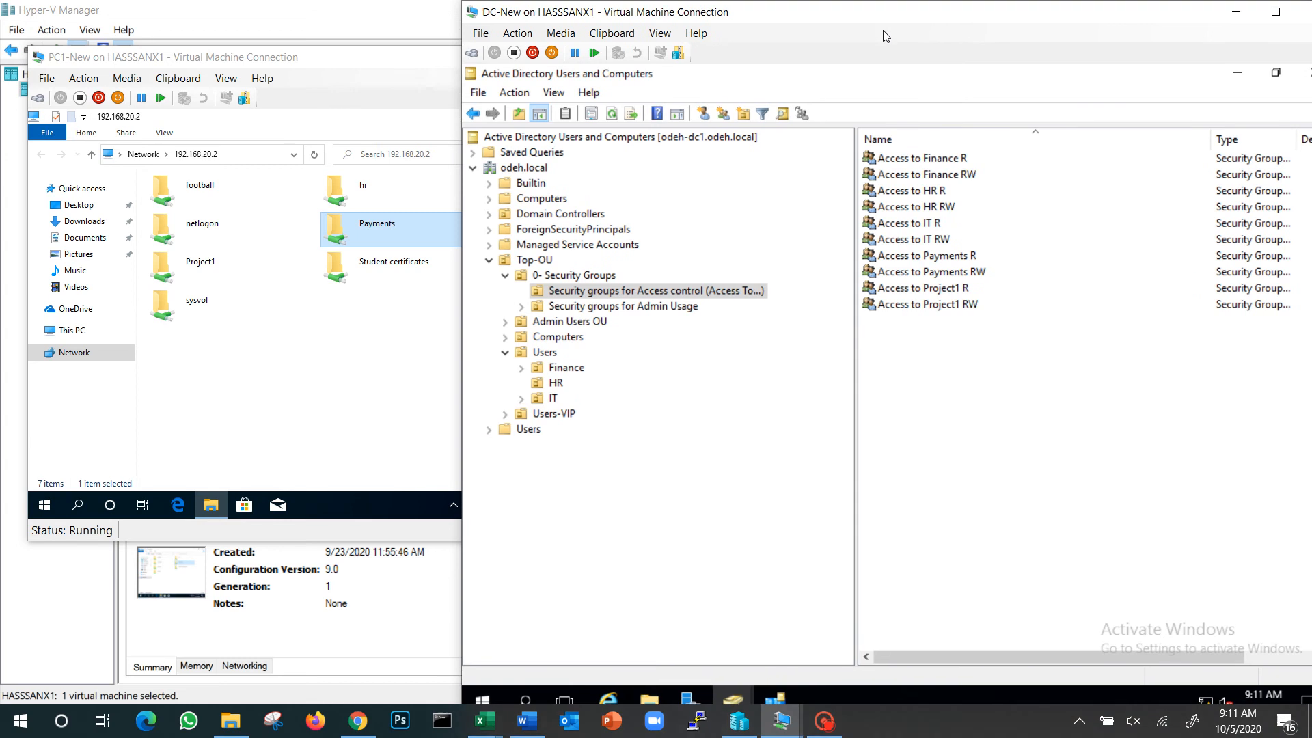
pyautogui.click(649, 698)
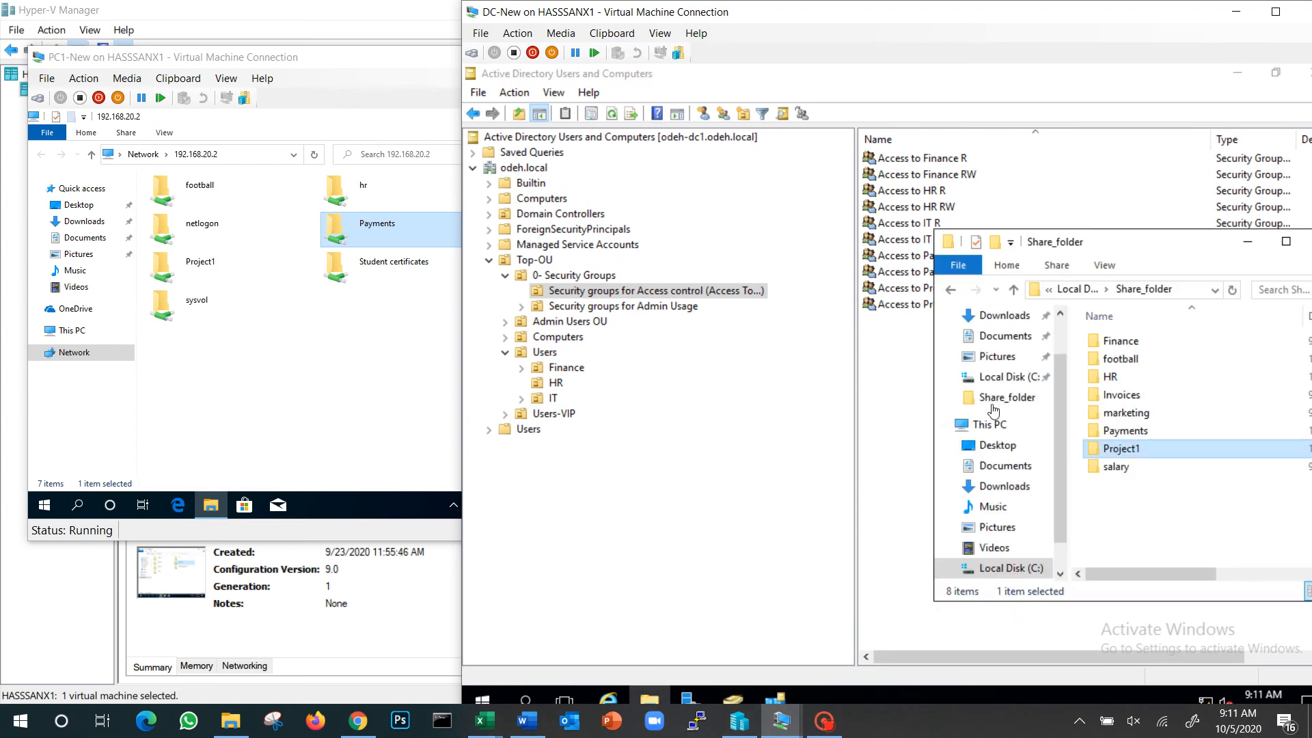
pyautogui.click(1124, 450)
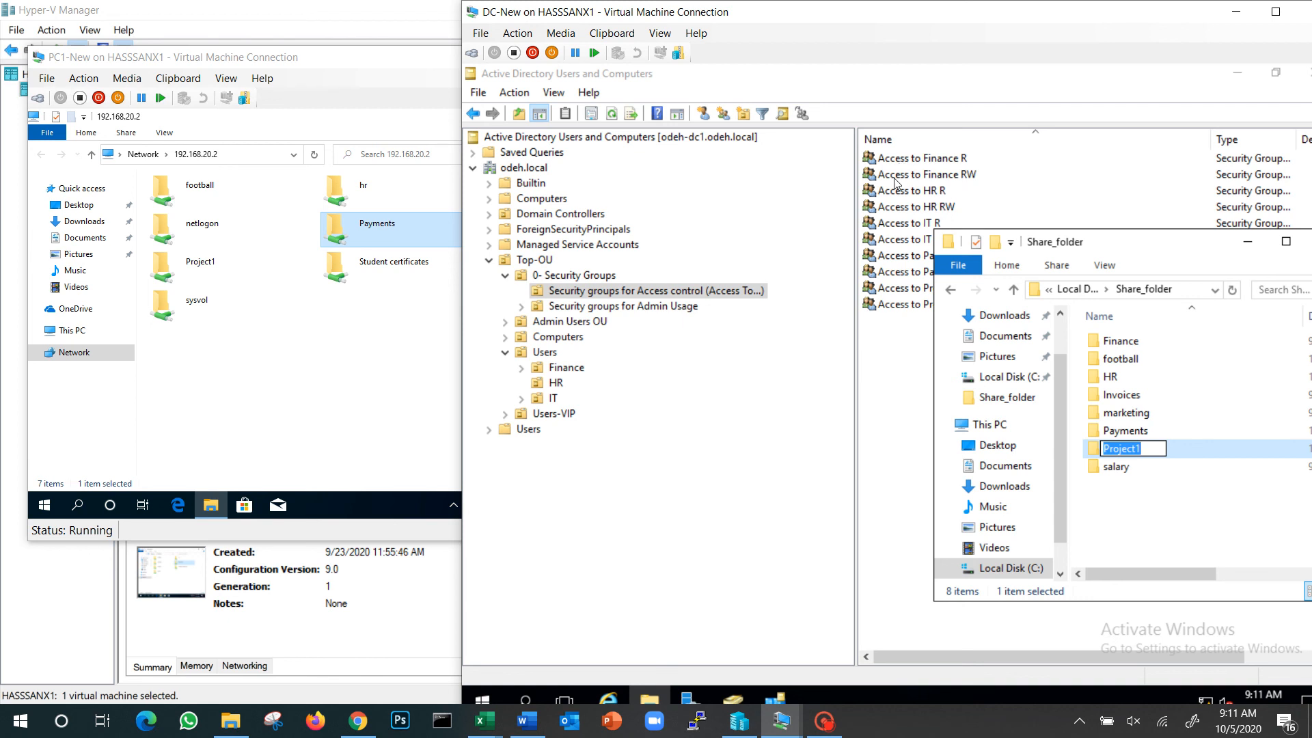
pyautogui.click(1196, 456)
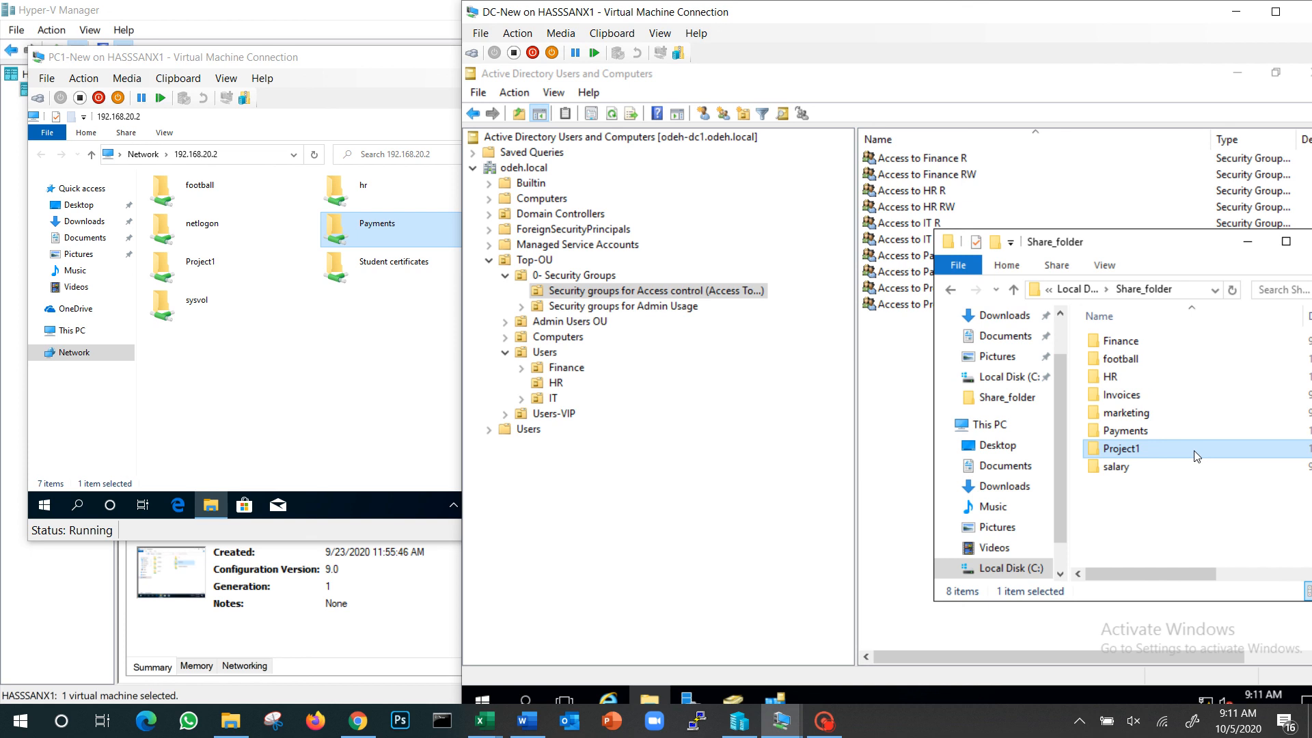
pyautogui.click(824, 721)
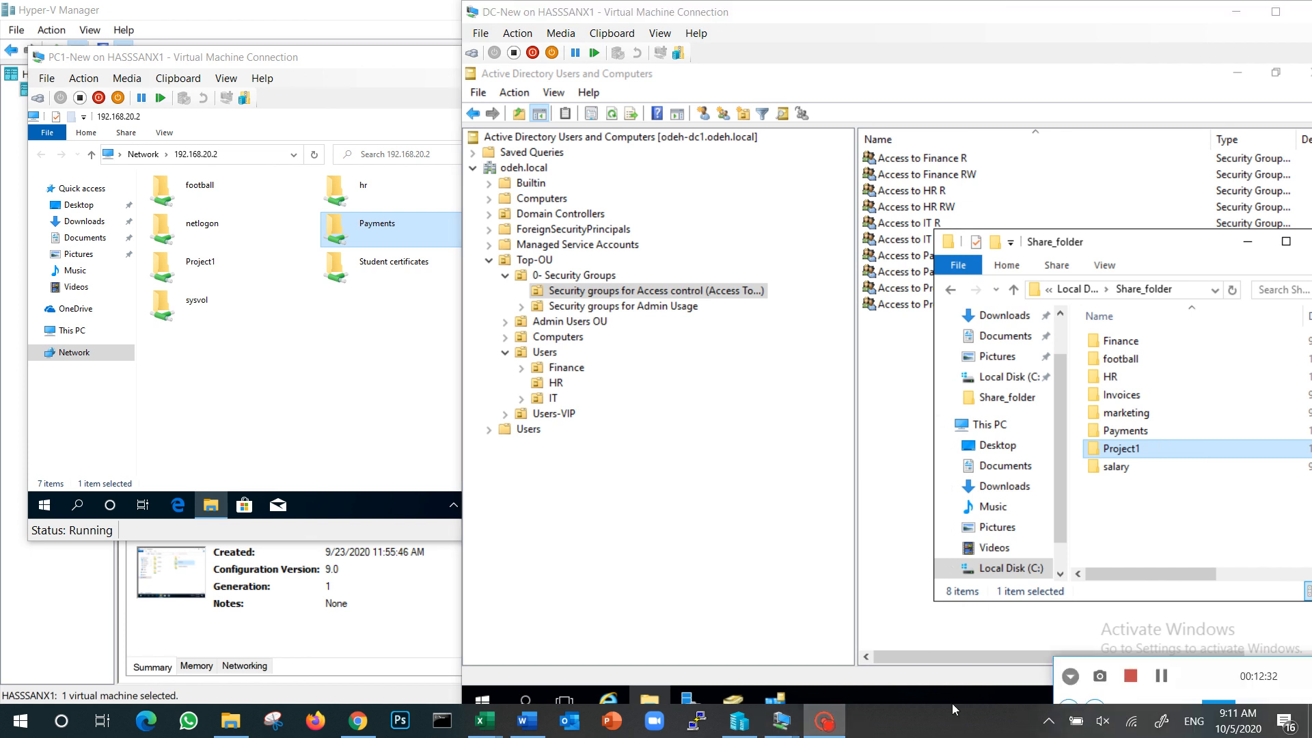